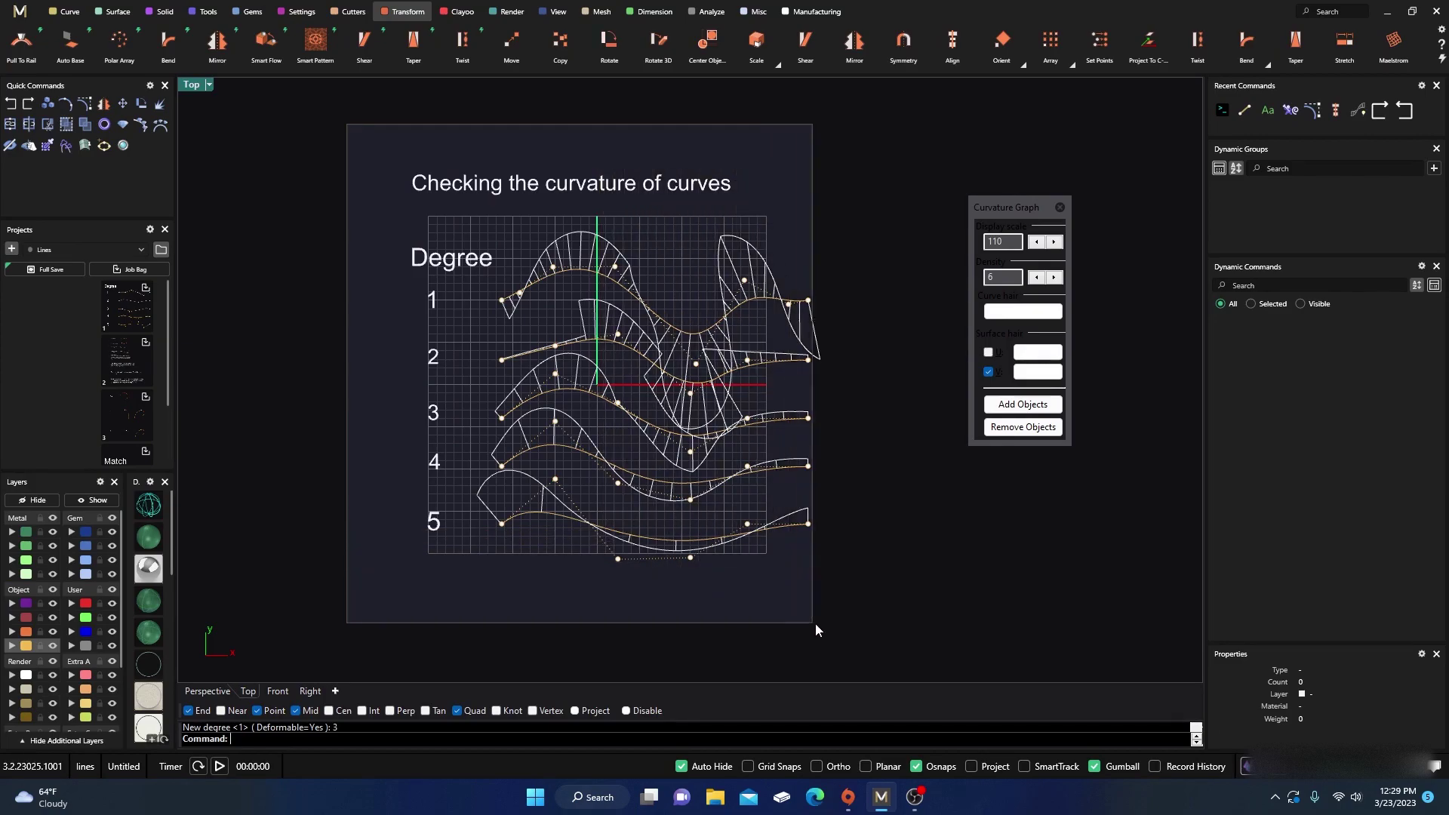
# Step: Clear the scene, closing the Curvature Graph, and load version 2 of the Lines project
pyautogui.press('Delete')
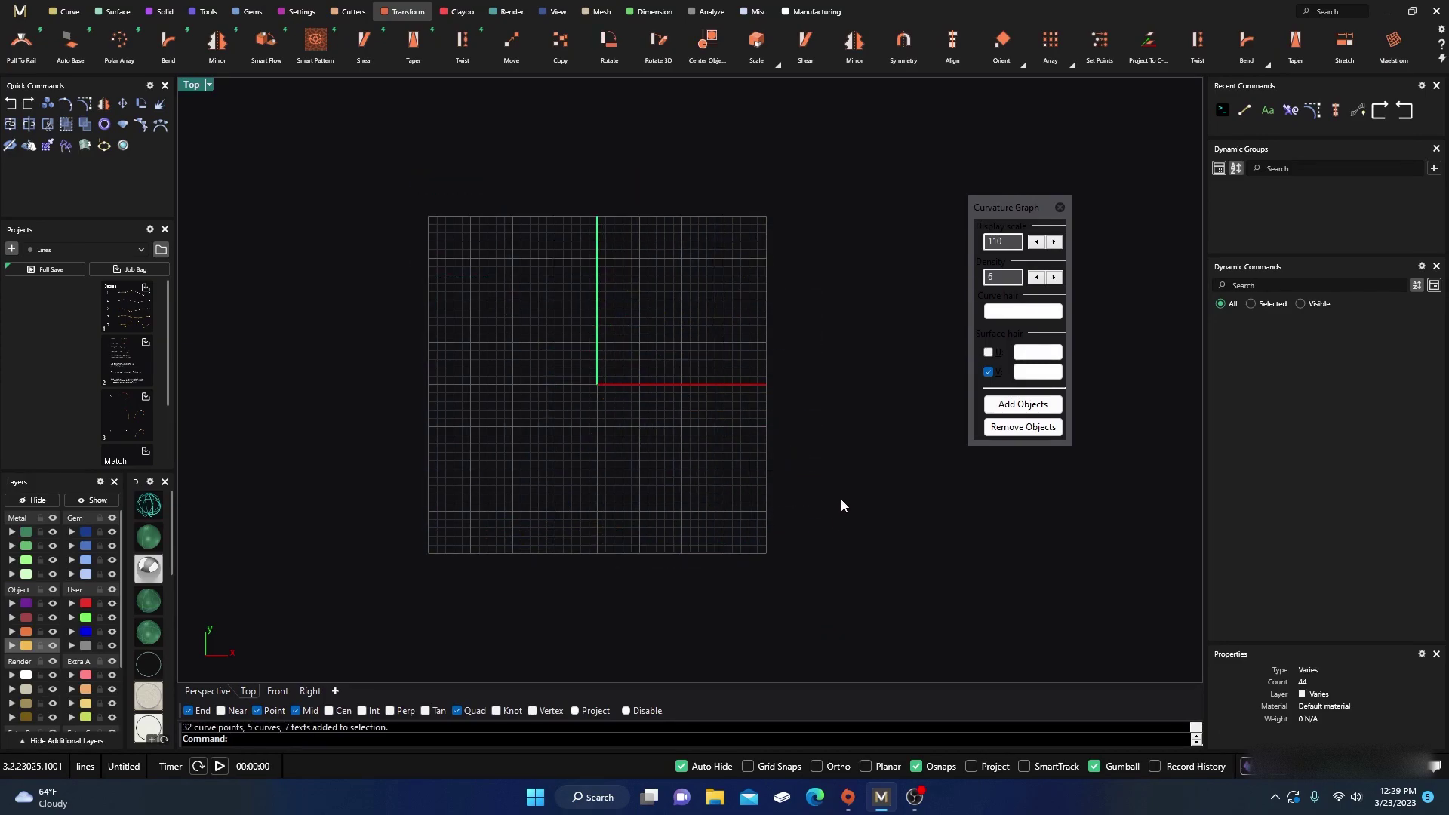
pyautogui.click(1060, 208)
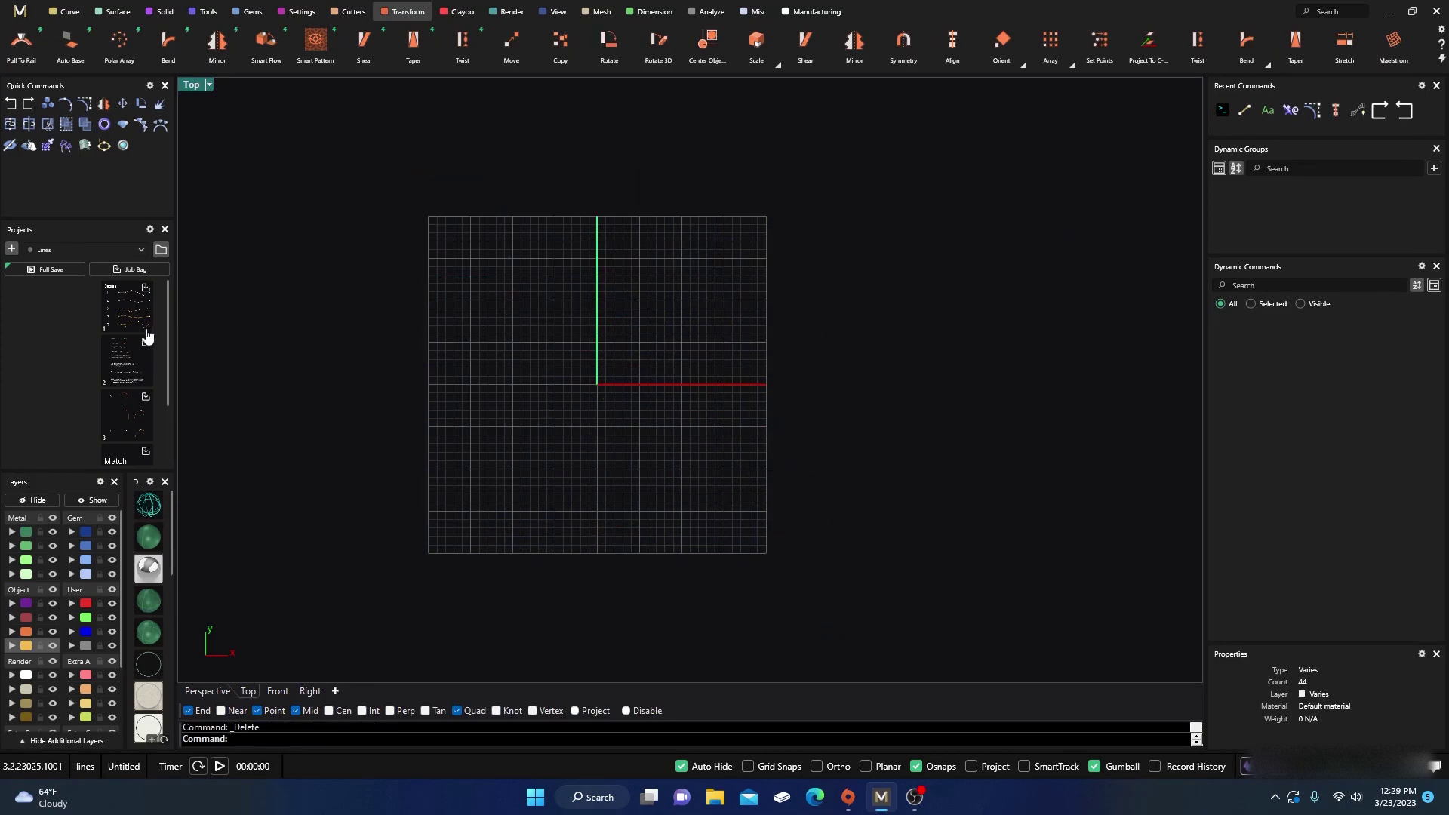
pyautogui.click(129, 369)
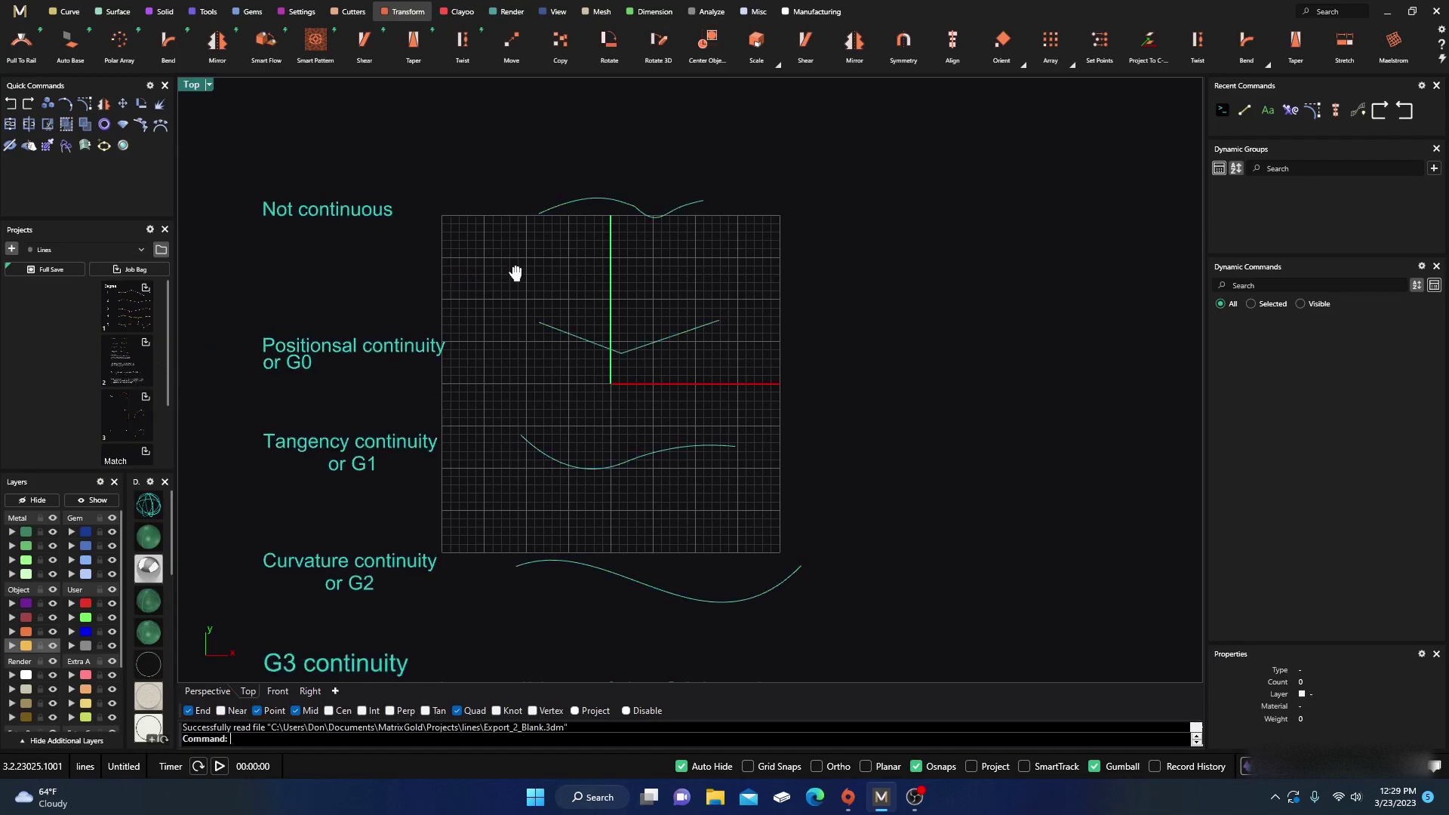
# Step: Review the curve continuity examples and examine up close where the two "Not continuous" curves meet
pyautogui.scroll(-3, 569, 261)
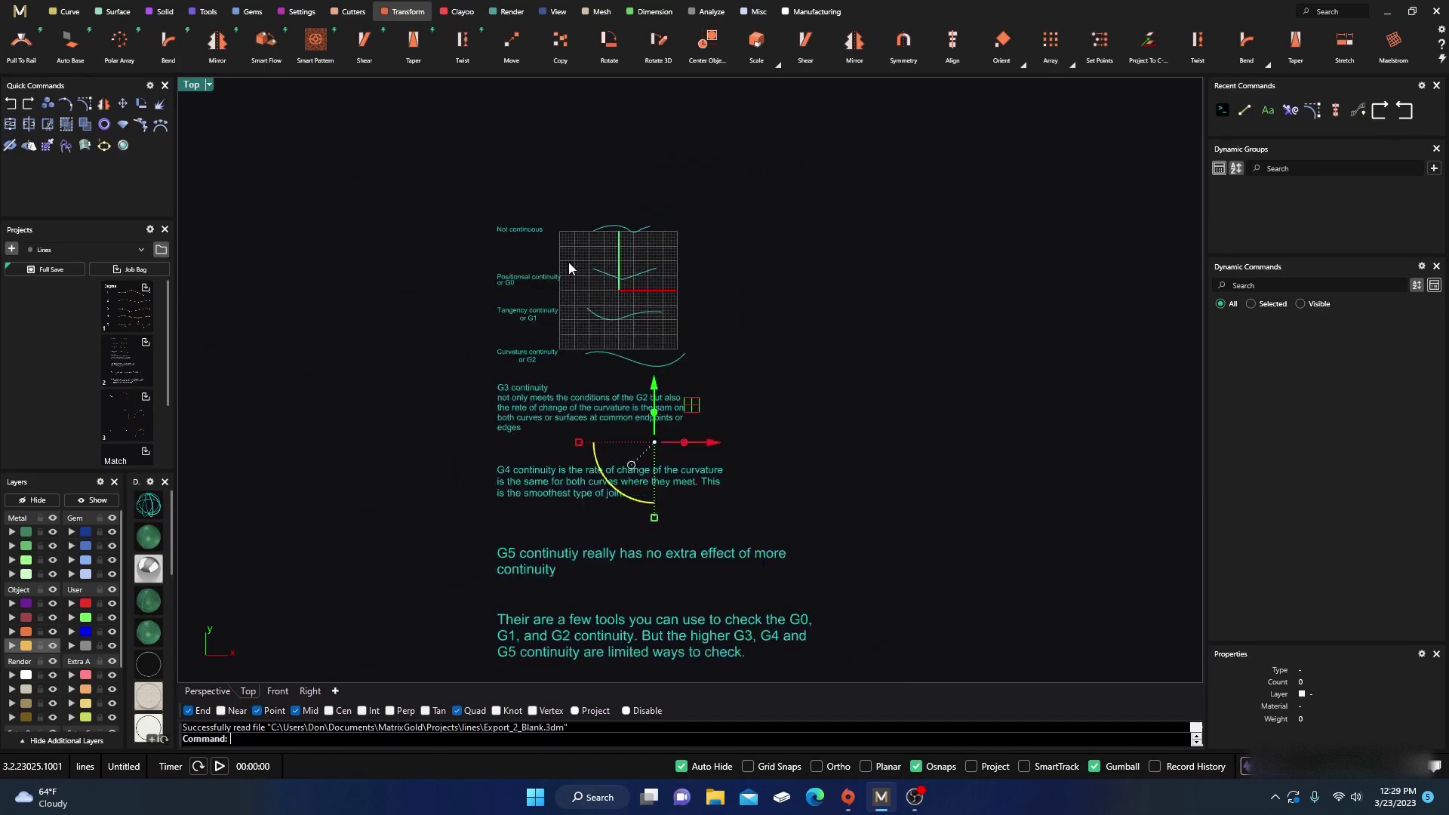
pyautogui.scroll(6, 569, 263)
pyautogui.scroll(-4, 569, 268)
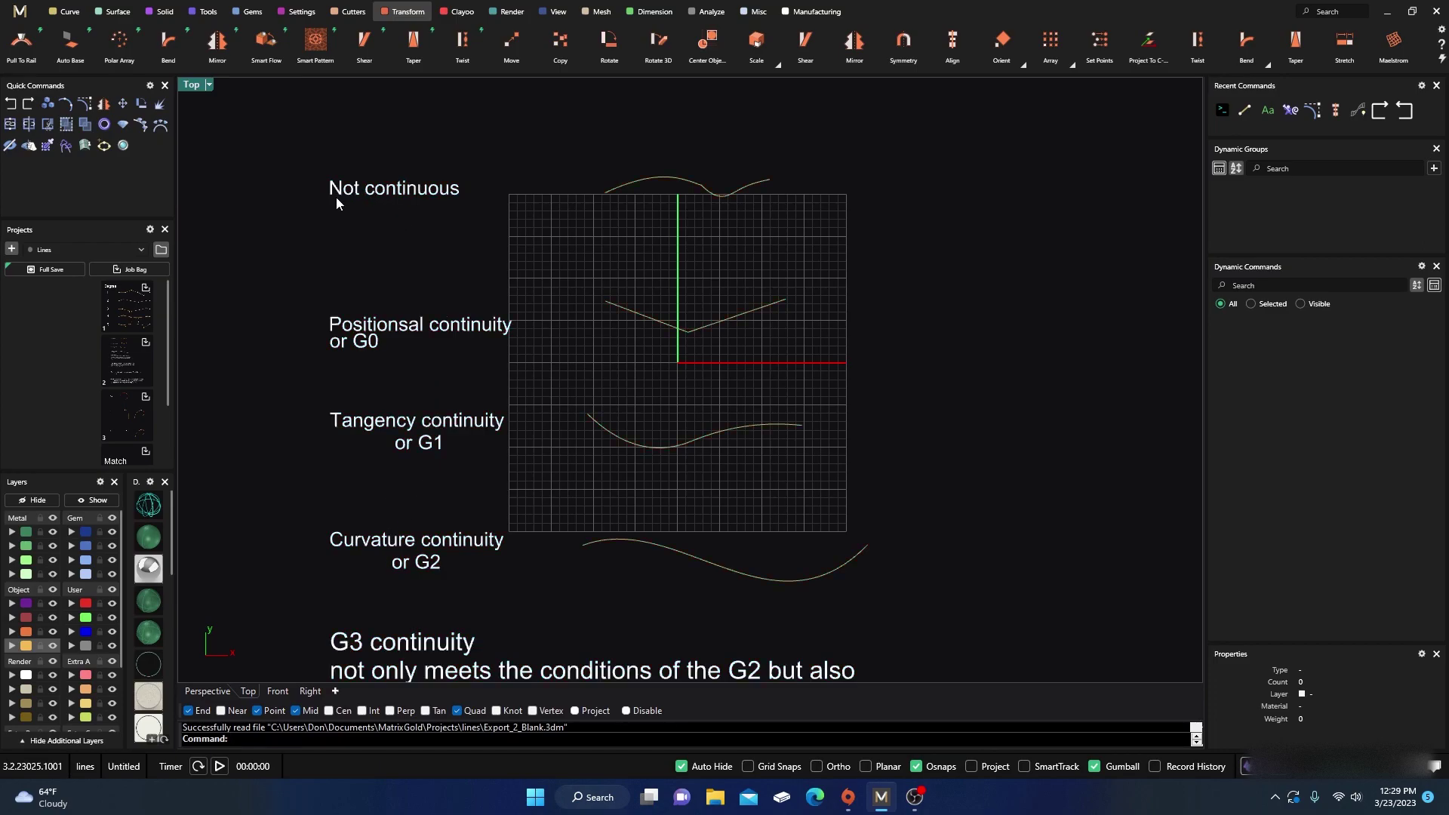
pyautogui.moveTo(632, 241); pyautogui.dragTo(609, 266, button='right')
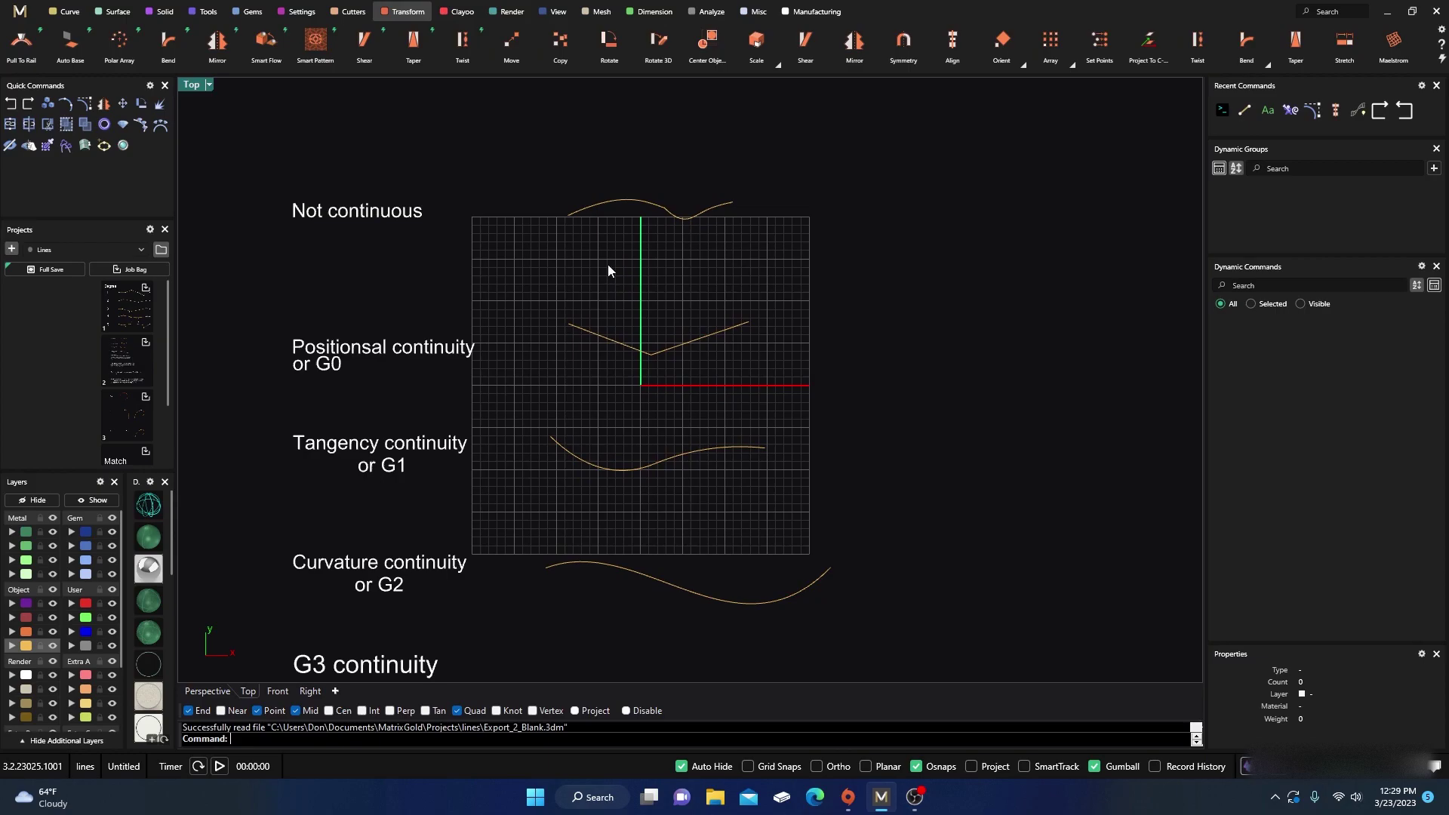
pyautogui.scroll(6, 664, 210)
pyautogui.scroll(-4, 550, 234)
pyautogui.moveTo(501, 309); pyautogui.dragTo(591, 333, button='right')
pyautogui.scroll(8, 717, 243)
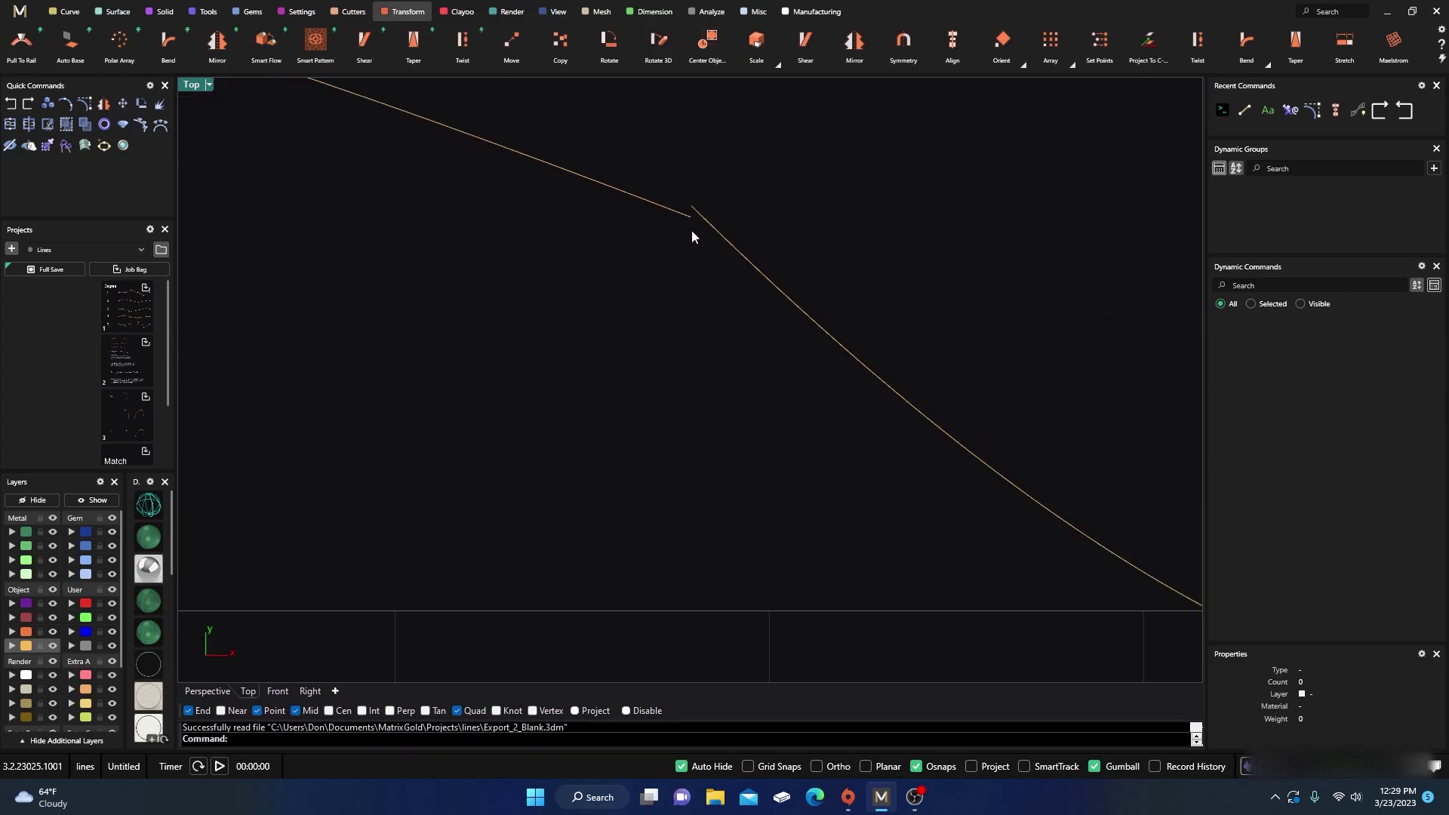
pyautogui.scroll(-6, 678, 241)
# Step: Select the two "Not continuous" curves and extrude them upward with the gumball in the Right view
pyautogui.moveTo(707, 283); pyautogui.dragTo(628, 135)
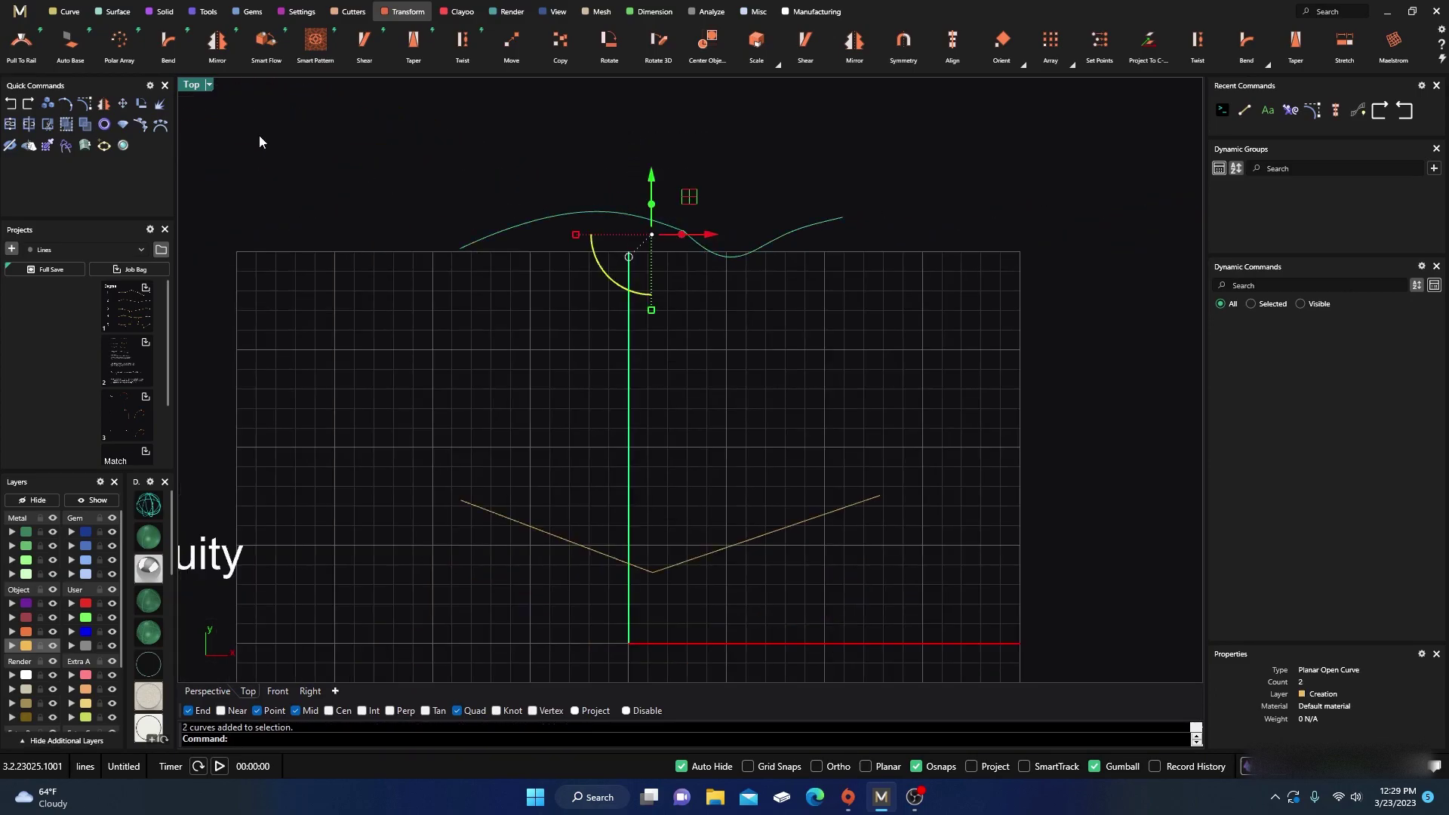
pyautogui.doubleClick(193, 86)
pyautogui.moveTo(1039, 426); pyautogui.dragTo(956, 464, button='right')
pyautogui.moveTo(1067, 542); pyautogui.dragTo(1067, 512)
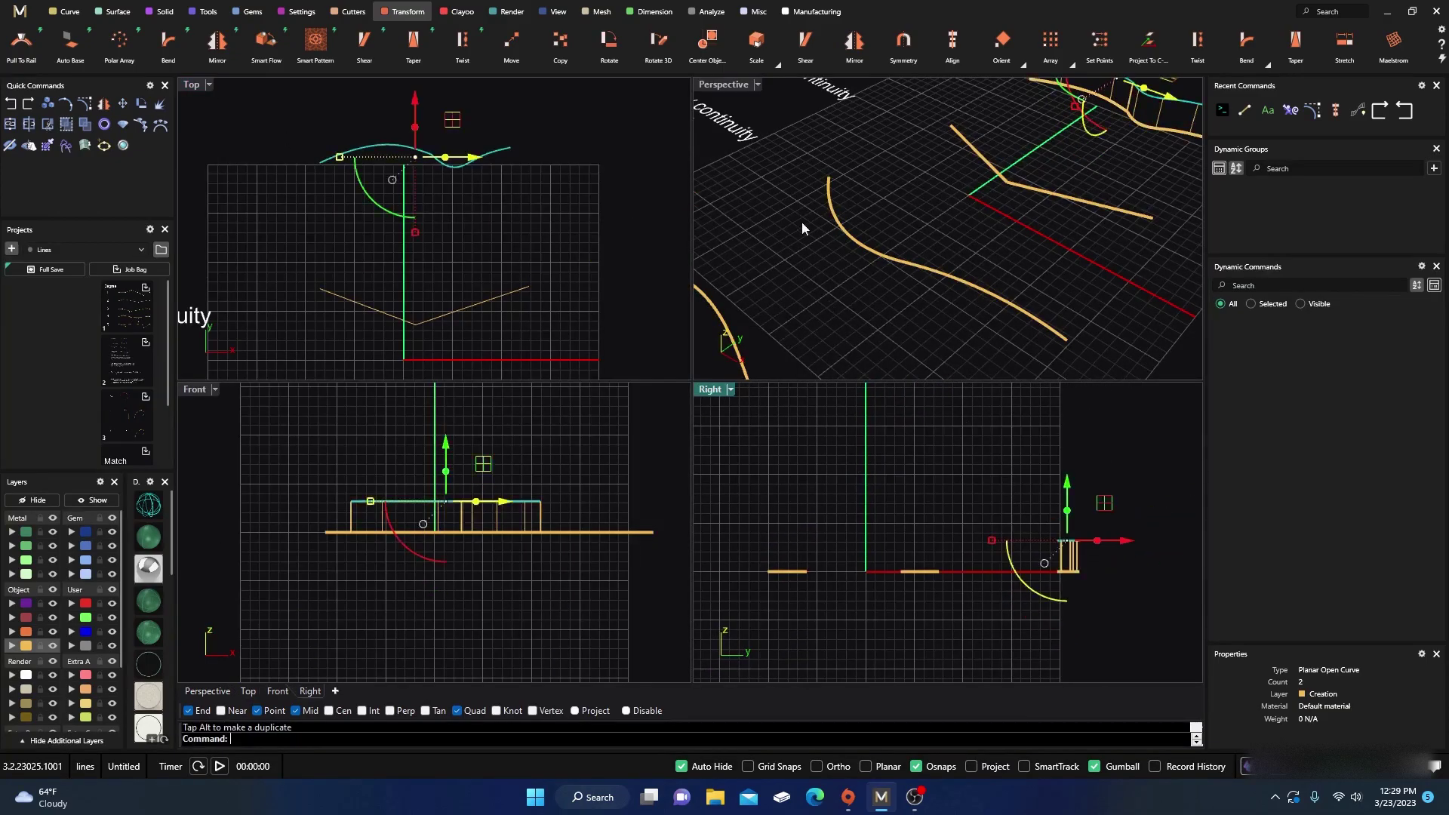
pyautogui.click(803, 224)
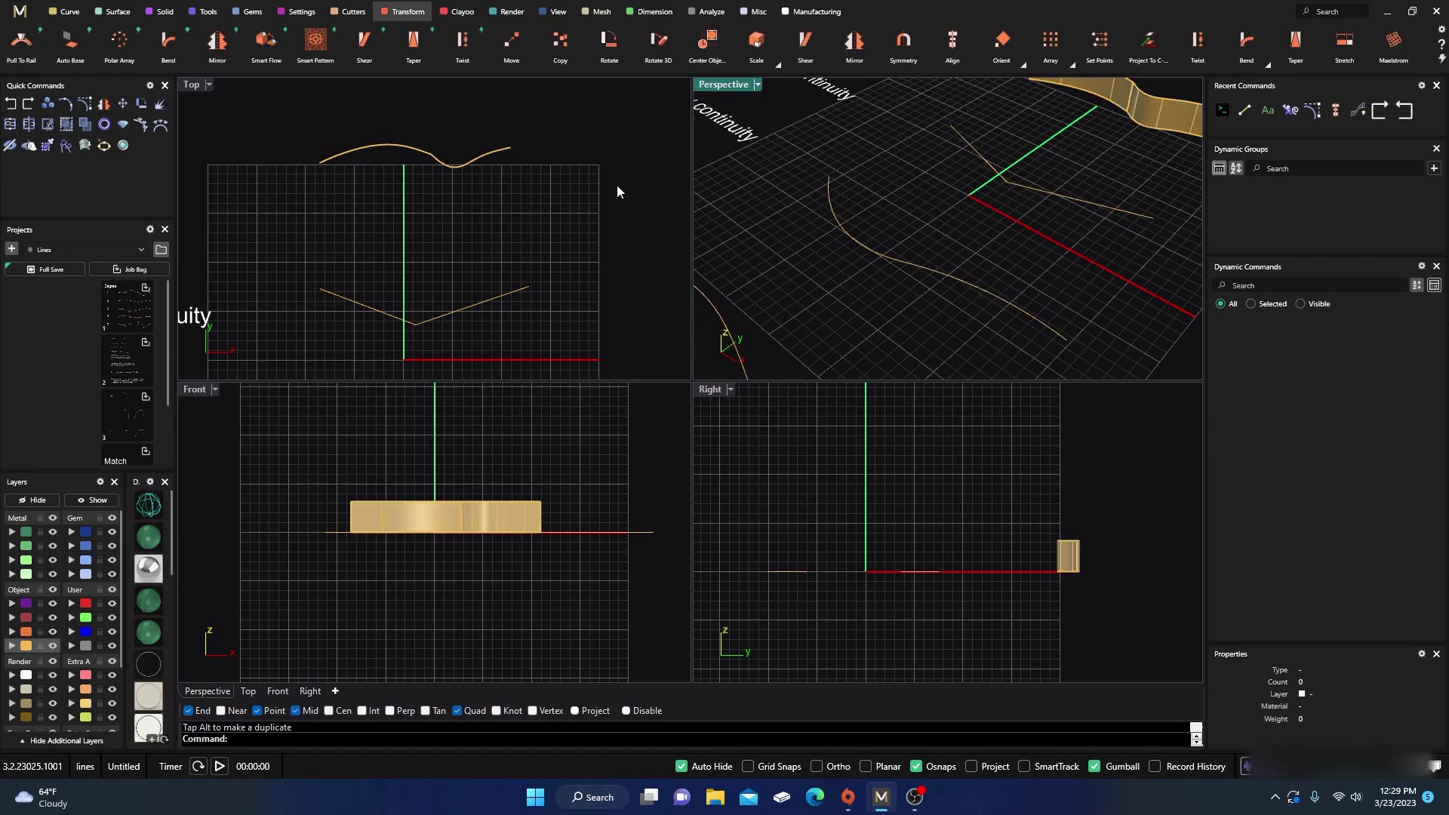
# Step: Examine the junction of the extruded "Not continuous" surfaces in a maximized Perspective view
pyautogui.doubleClick(721, 85)
pyautogui.scroll(-9, 636, 413)
pyautogui.scroll(15, 748, 291)
pyautogui.moveTo(748, 415); pyautogui.dragTo(732, 364, button='right')
pyautogui.scroll(8, 906, 415)
pyautogui.scroll(-10, 943, 385)
pyautogui.moveTo(793, 400); pyautogui.dragTo(906, 434, button='right')
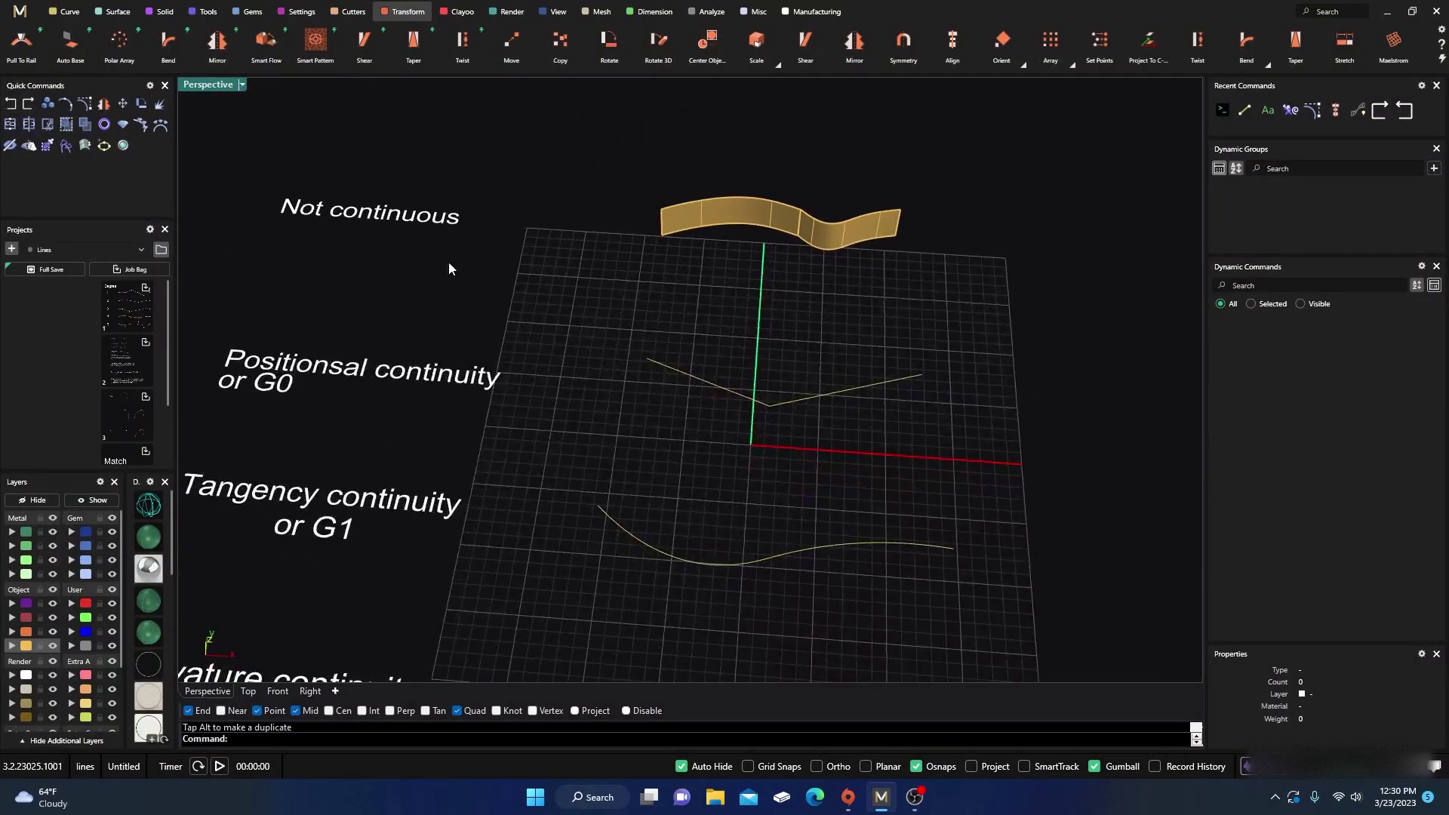
# Step: Restore the four-viewport layout and inspect where the two G0 positional continuity lines meet
pyautogui.doubleClick(208, 84)
pyautogui.scroll(-6, 407, 205)
pyautogui.scroll(4, 383, 267)
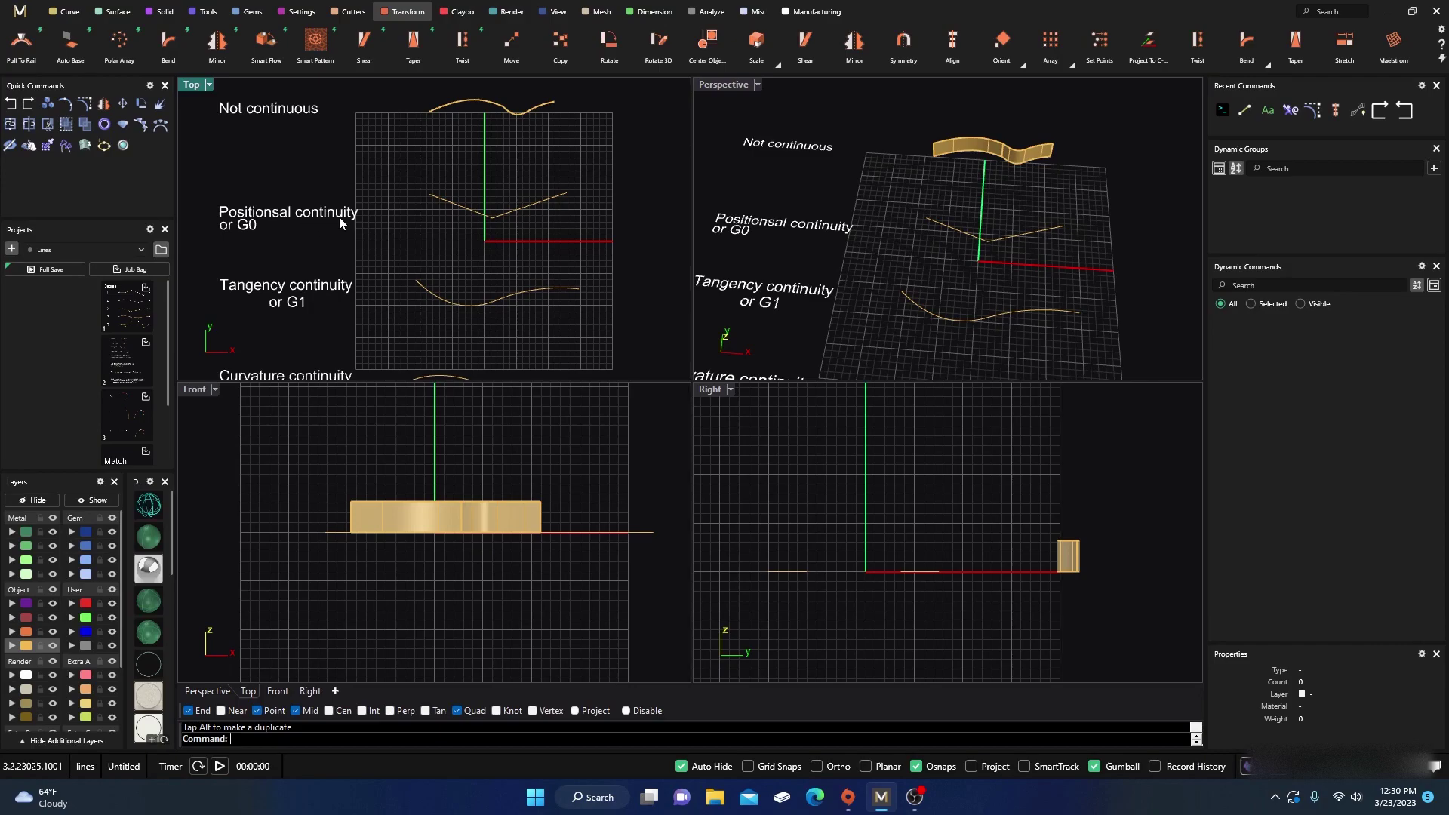
pyautogui.scroll(5, 491, 226)
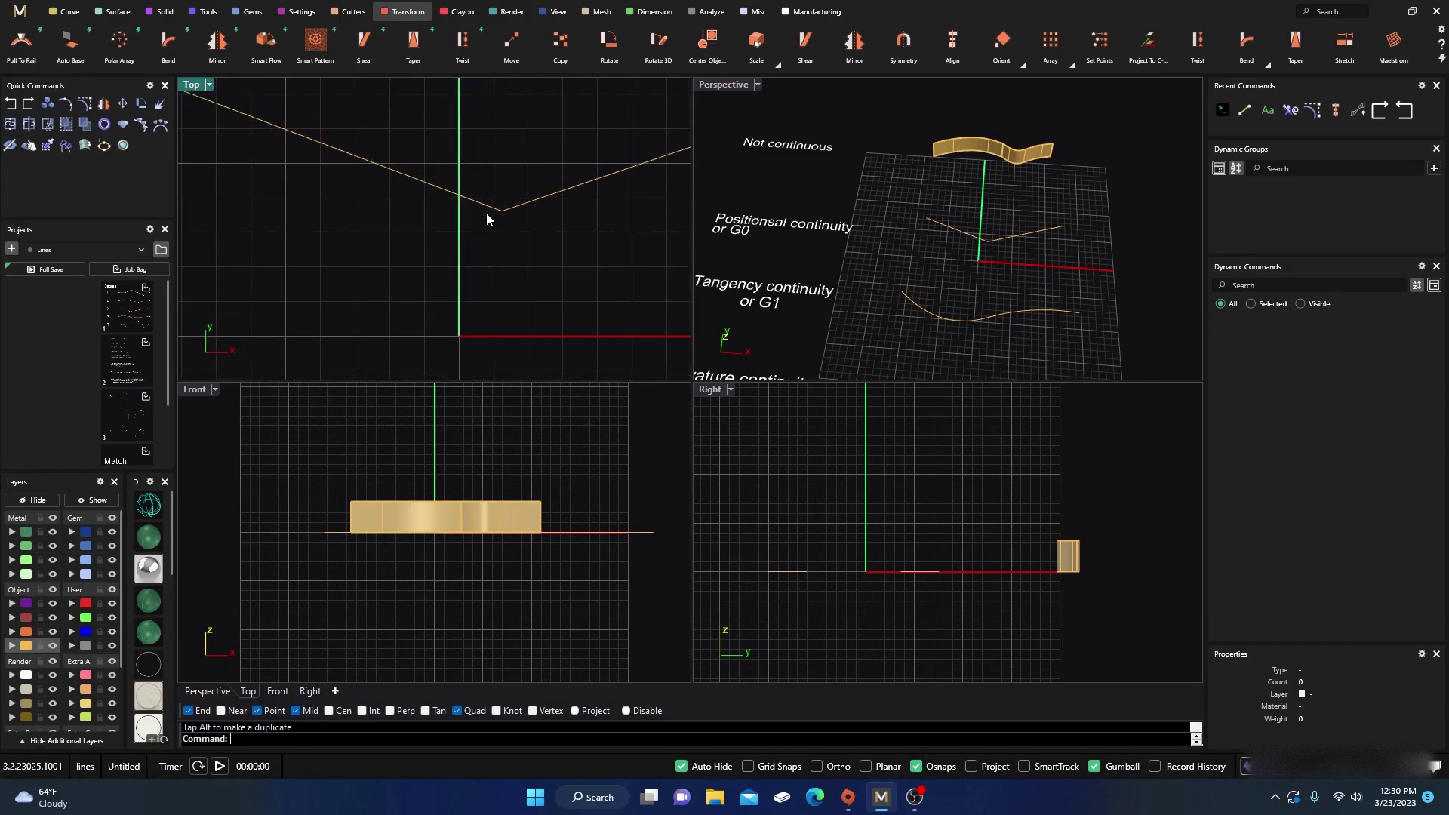
pyautogui.click(475, 200)
pyautogui.click(515, 205)
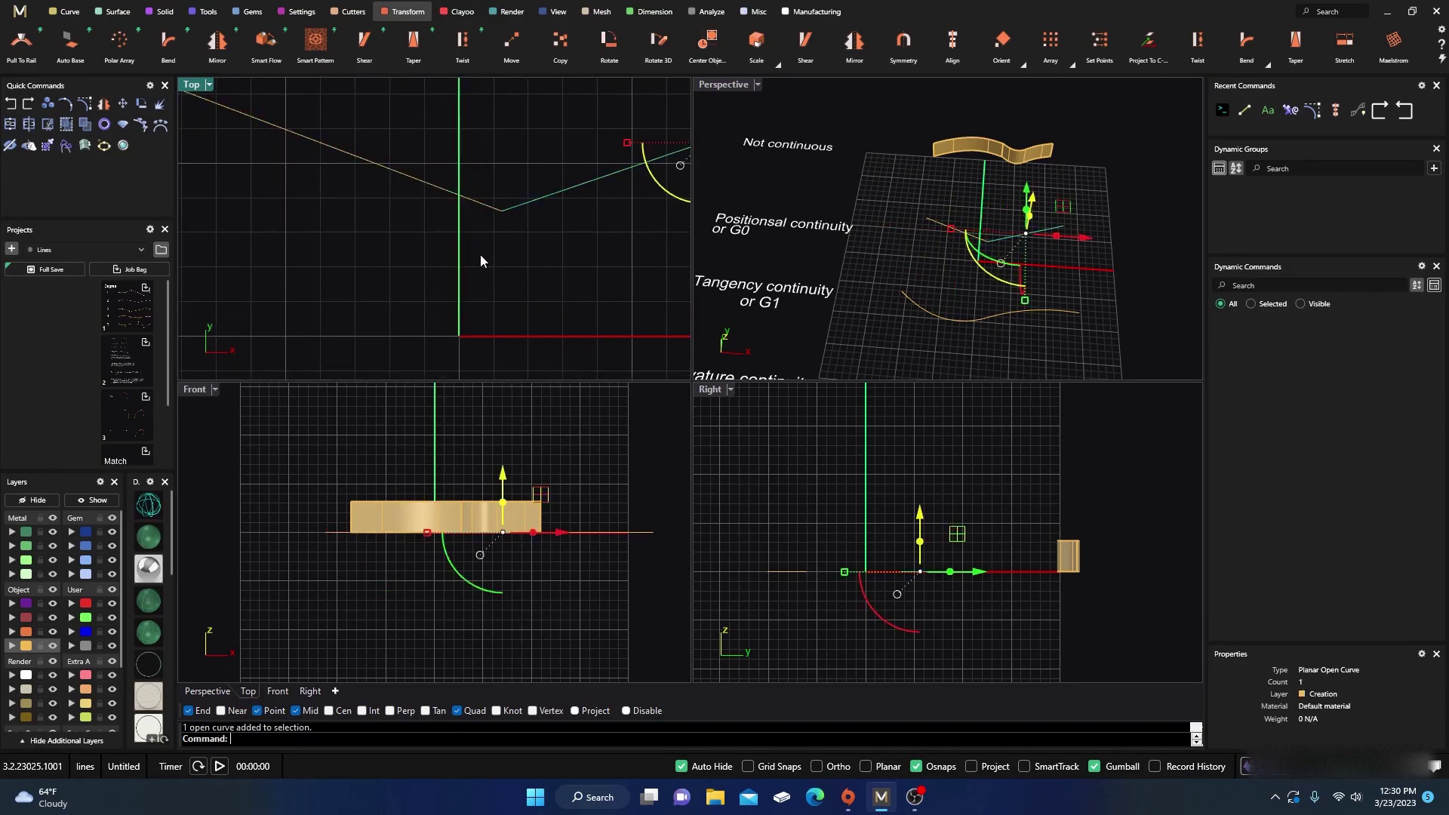
pyautogui.scroll(-5, 480, 255)
pyautogui.scroll(2, 462, 177)
pyautogui.scroll(2, 464, 183)
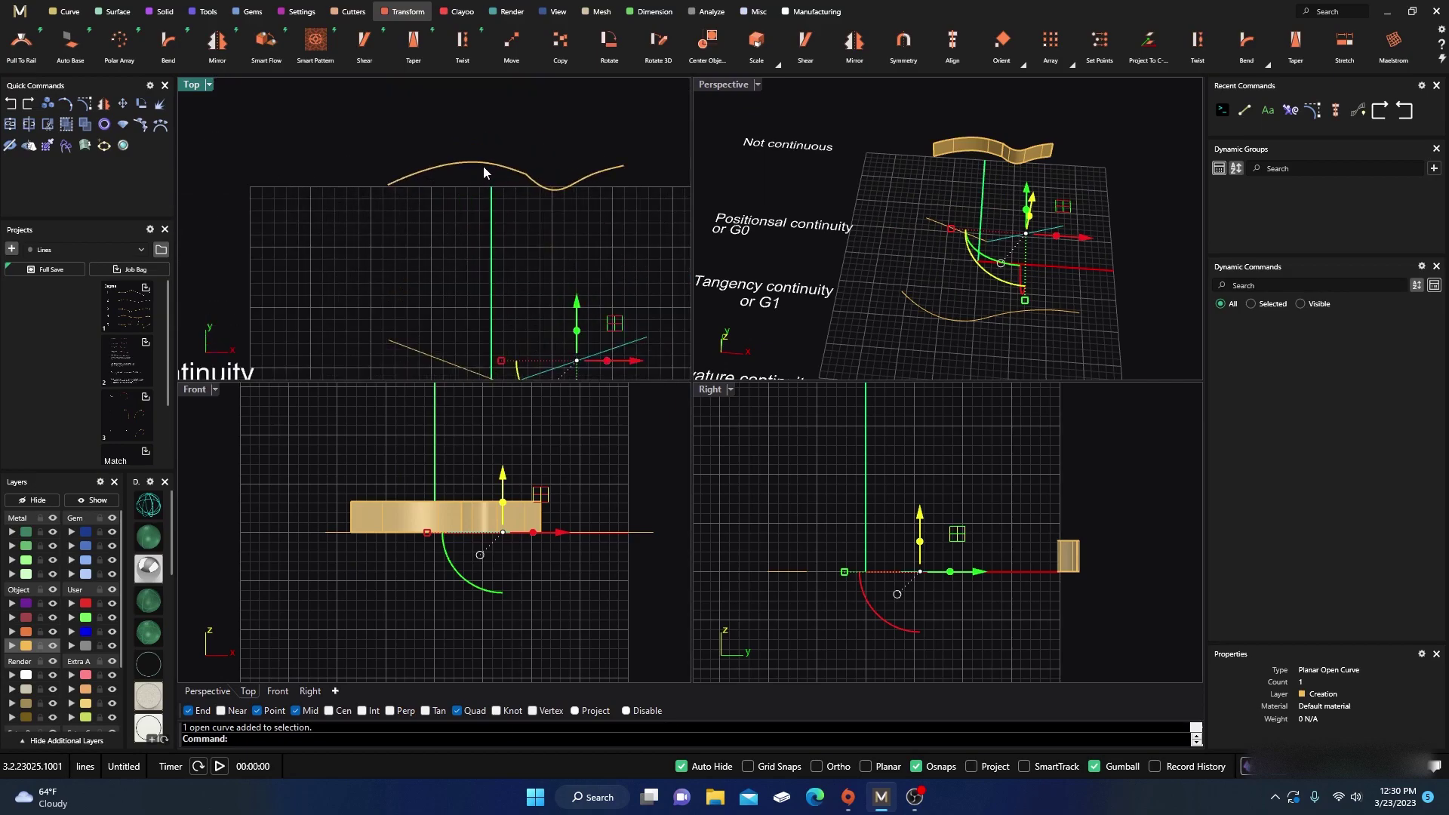
# Step: Compare the "Not continuous" surface with the G0 example by selecting one extrusion and each straight line in turn
pyautogui.click(523, 182)
pyautogui.scroll(-2, 442, 205)
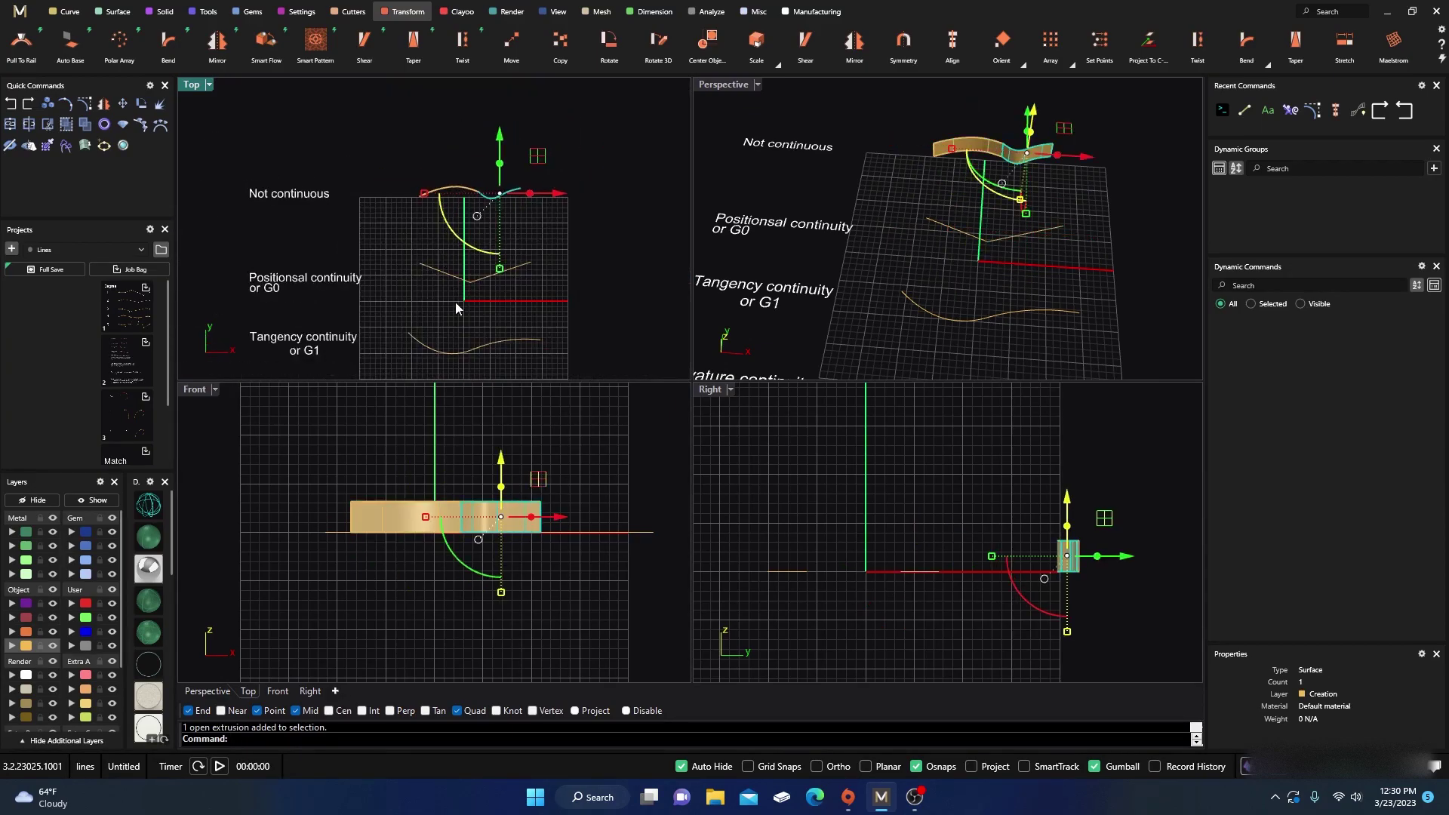
pyautogui.click(446, 302)
pyautogui.scroll(2, 447, 286)
pyautogui.click(470, 253)
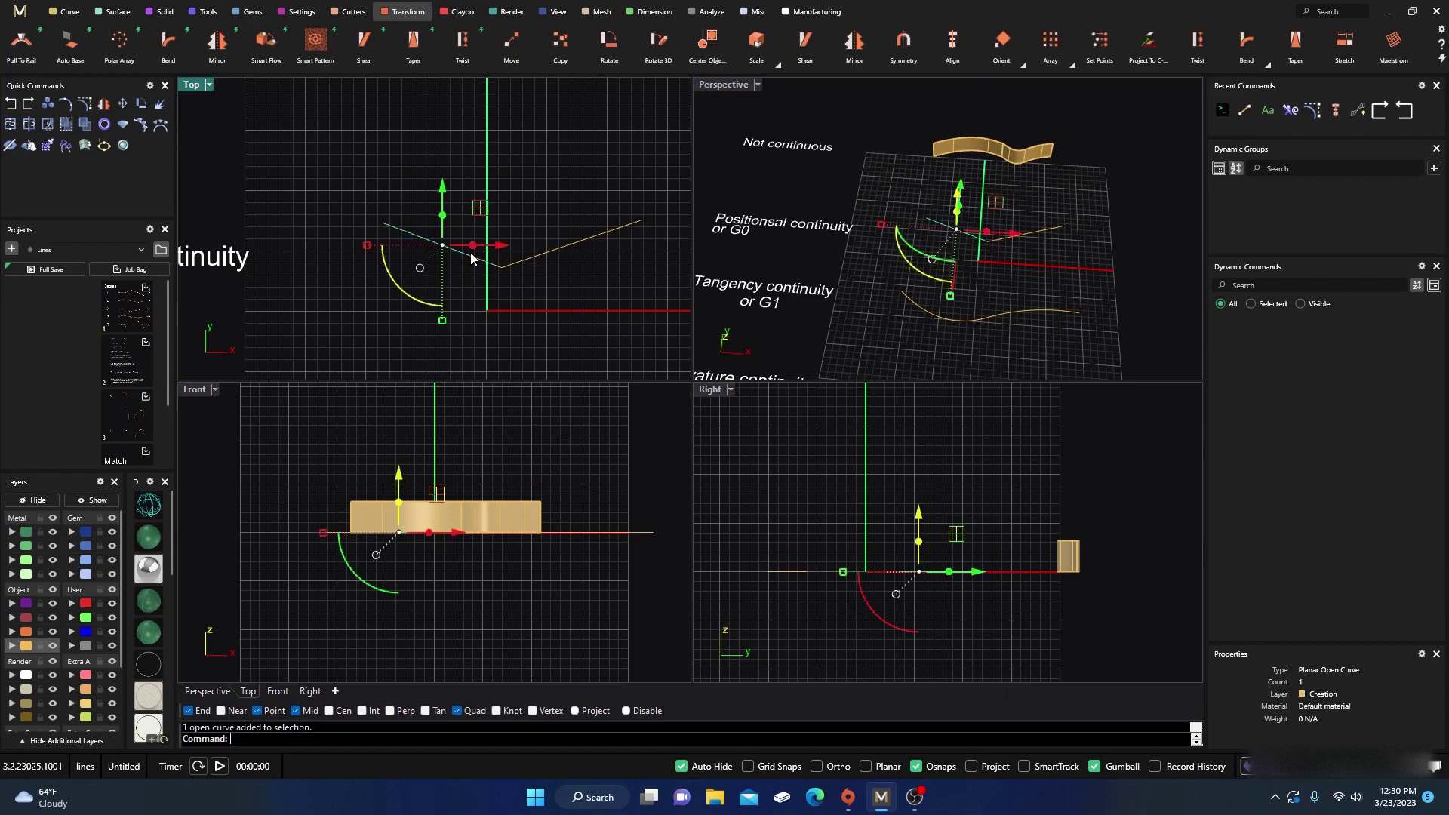
pyautogui.click(511, 266)
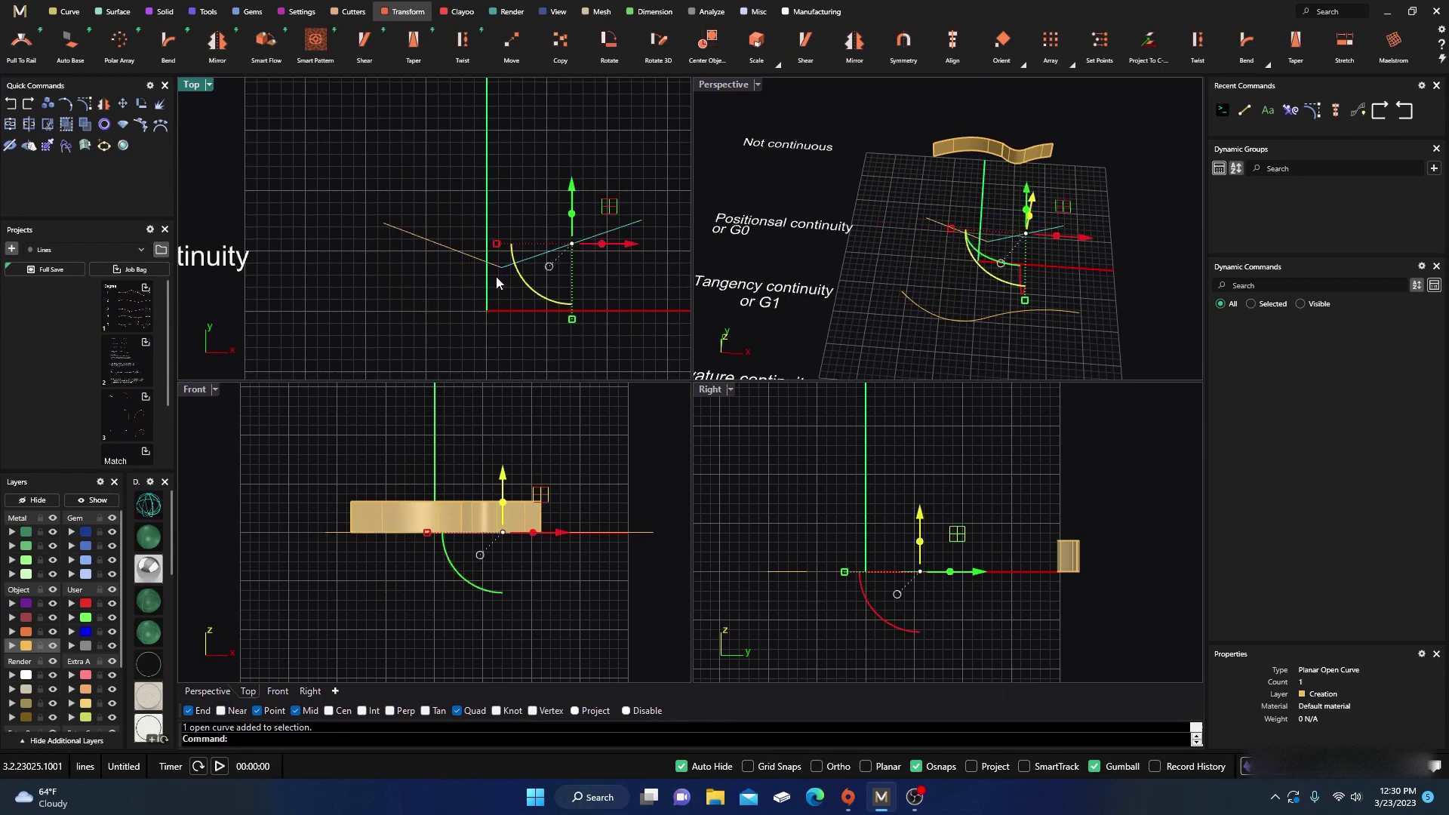
pyautogui.scroll(2, 500, 273)
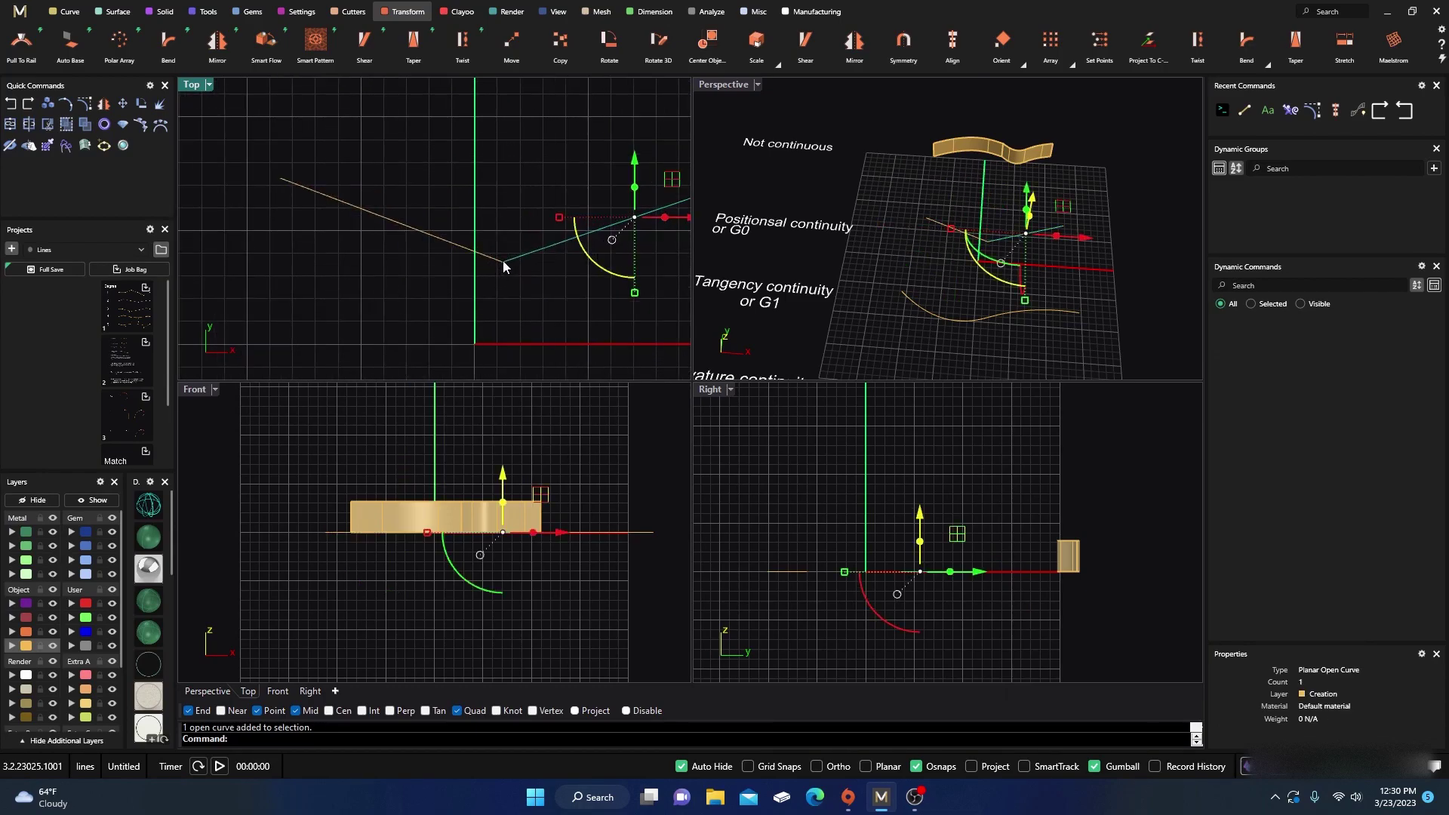
pyautogui.scroll(-2, 498, 241)
pyautogui.click(485, 273)
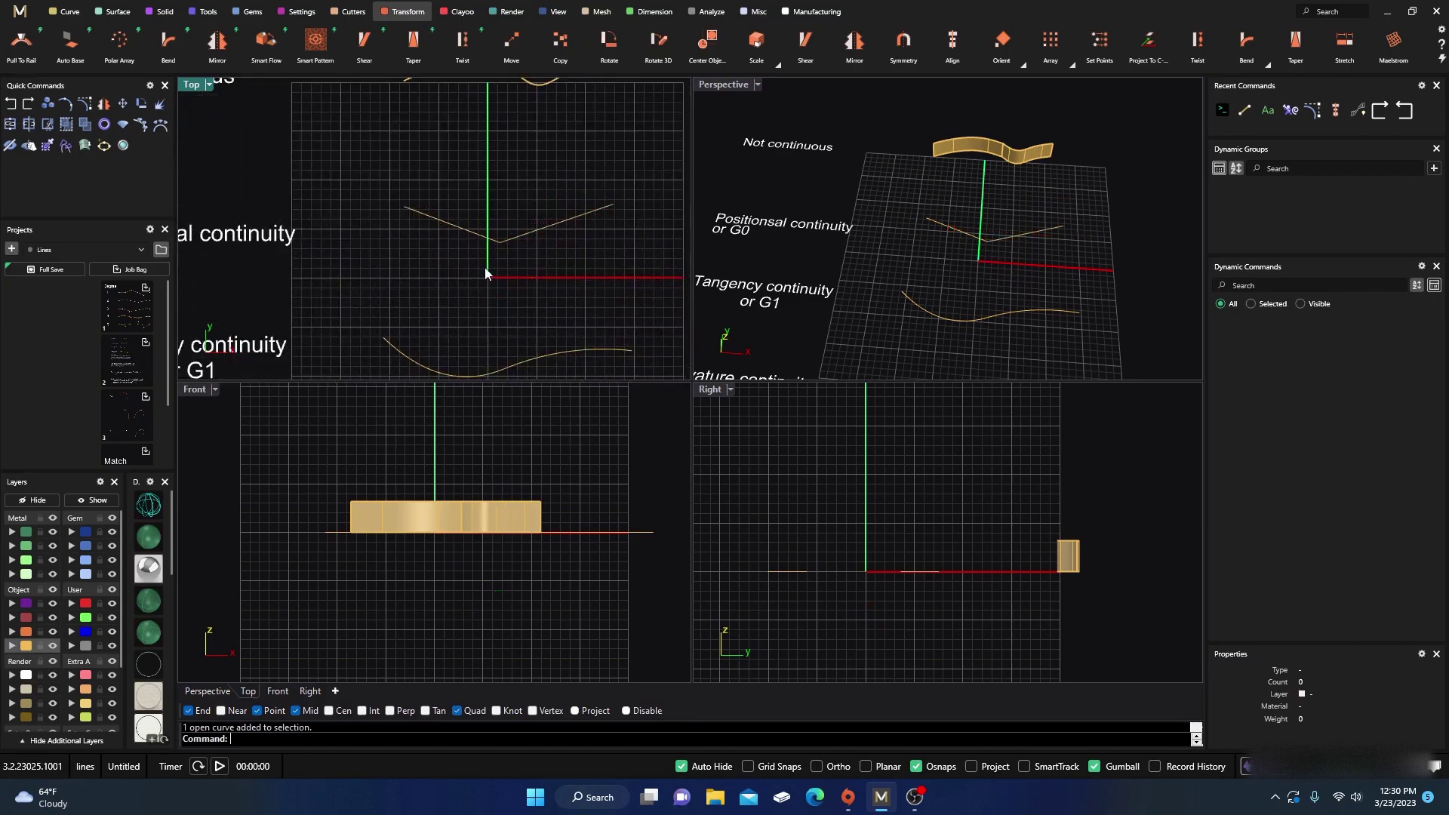
# Step: Show the control points of the two G0 lines and move their shared endpoint upward in the Top view
pyautogui.moveTo(467, 225); pyautogui.dragTo(348, 224)
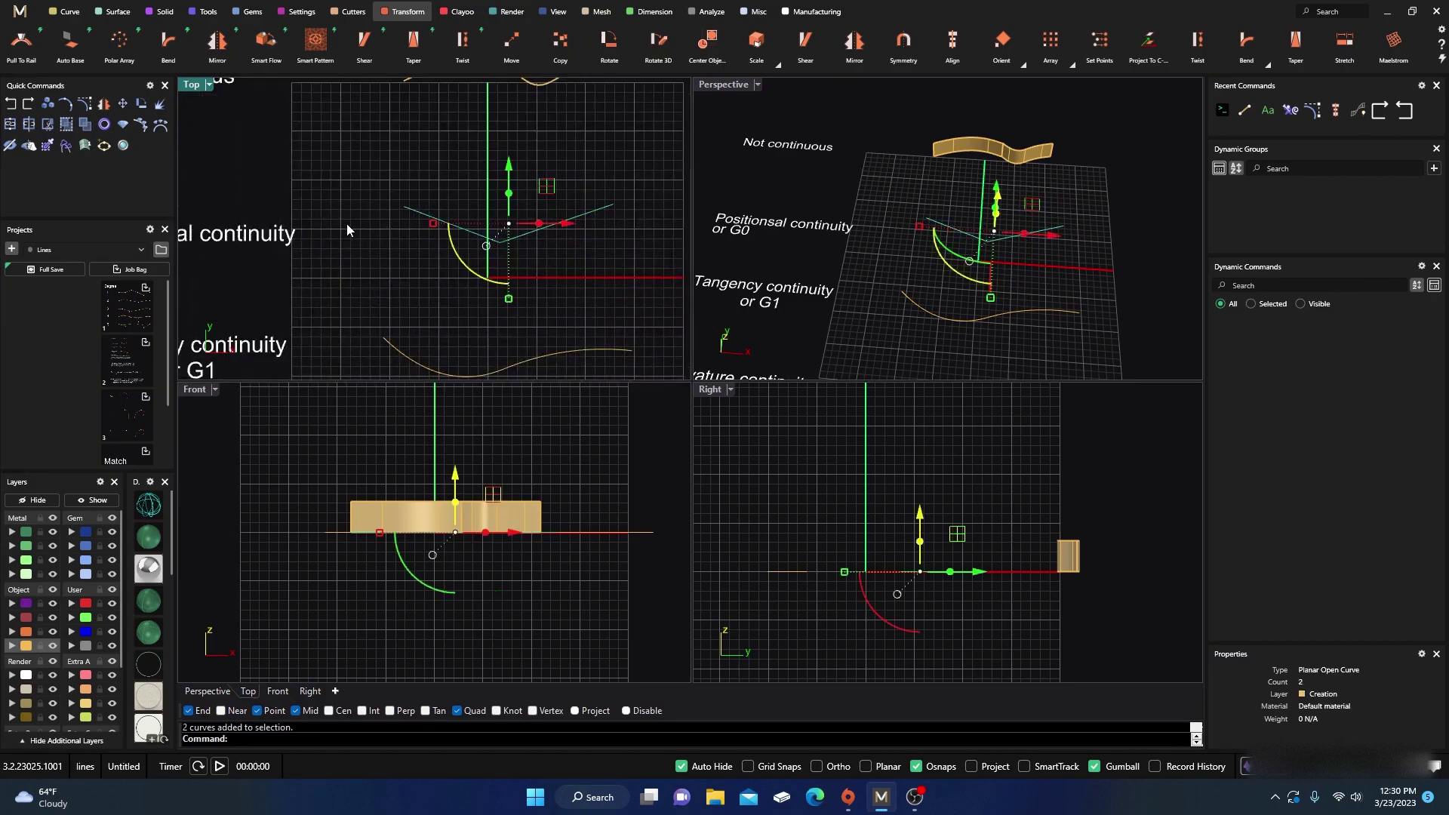
pyautogui.click(85, 103)
pyautogui.moveTo(480, 281); pyautogui.dragTo(499, 199)
pyautogui.press('Escape')
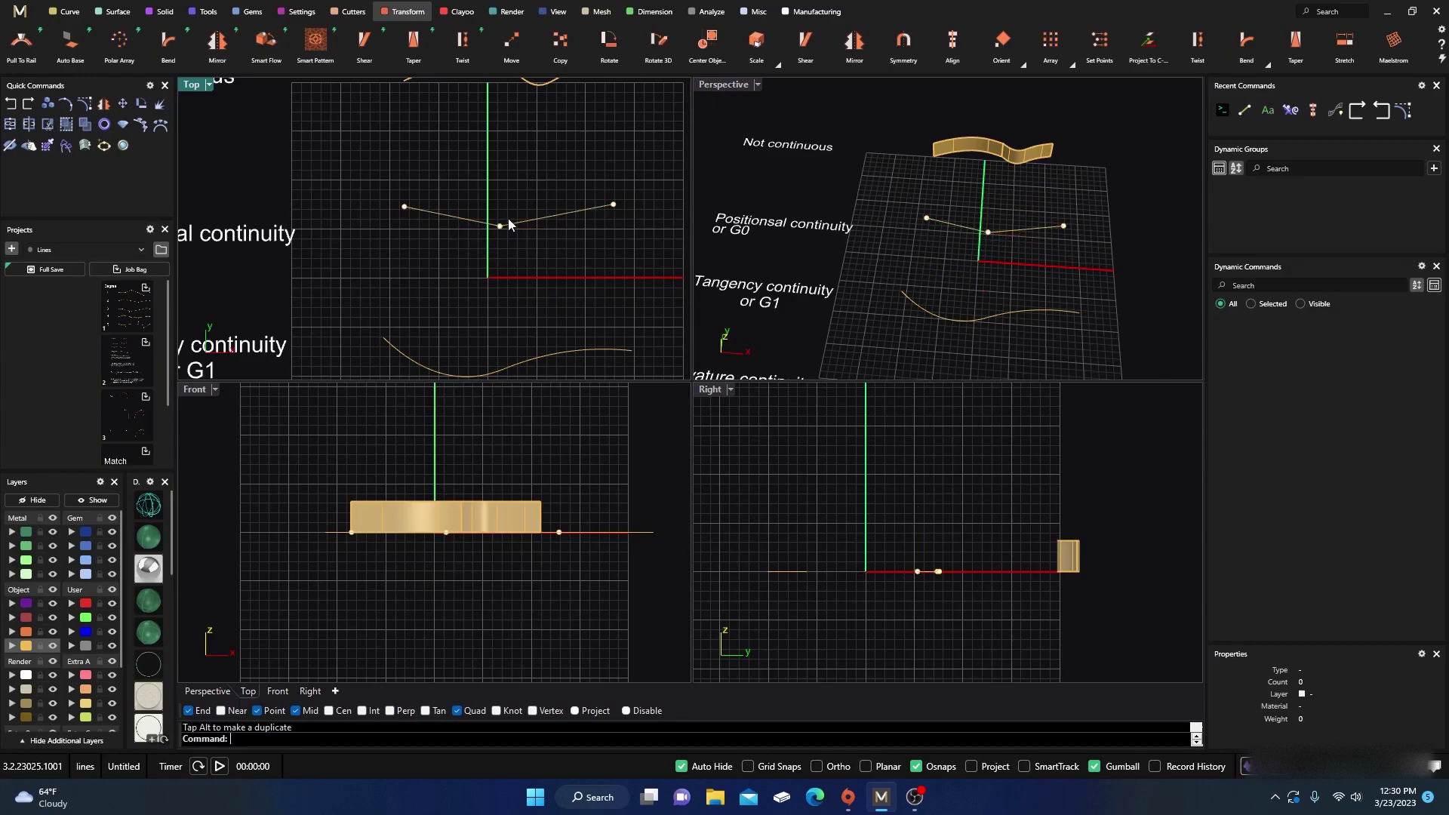
pyautogui.scroll(4, 505, 219)
pyautogui.scroll(-5, 503, 228)
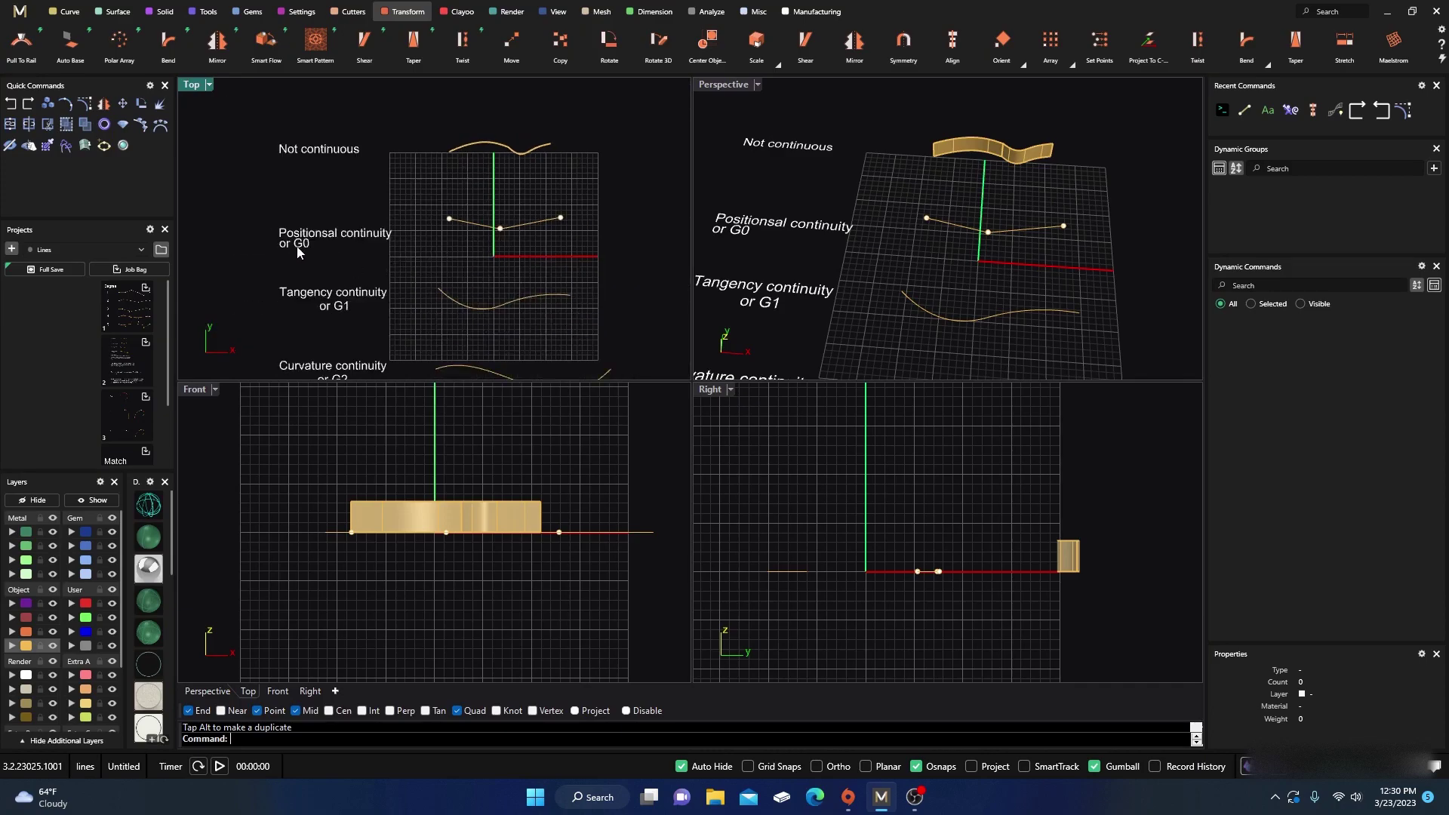
pyautogui.scroll(-3, 441, 205)
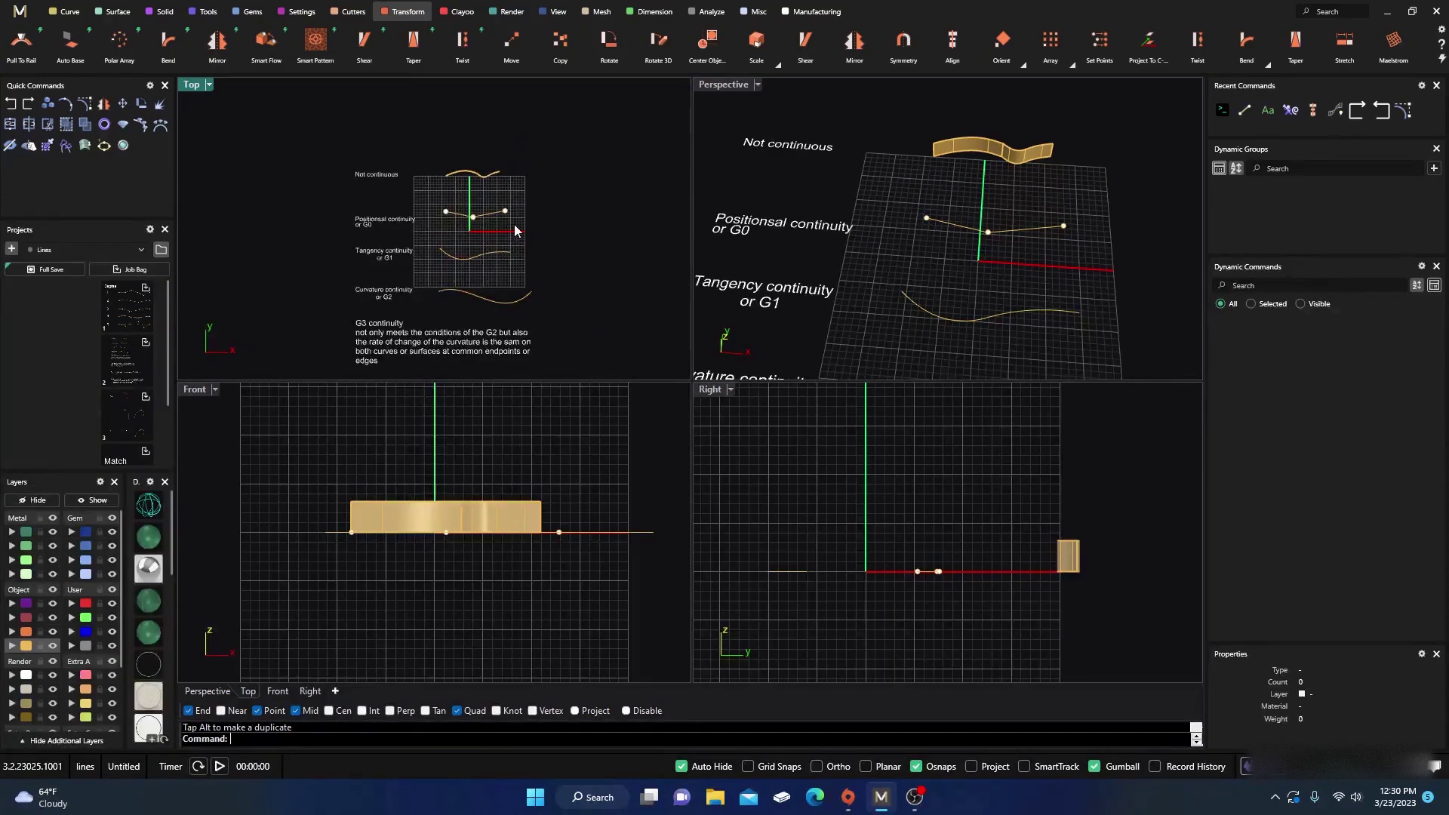
pyautogui.scroll(4, 464, 273)
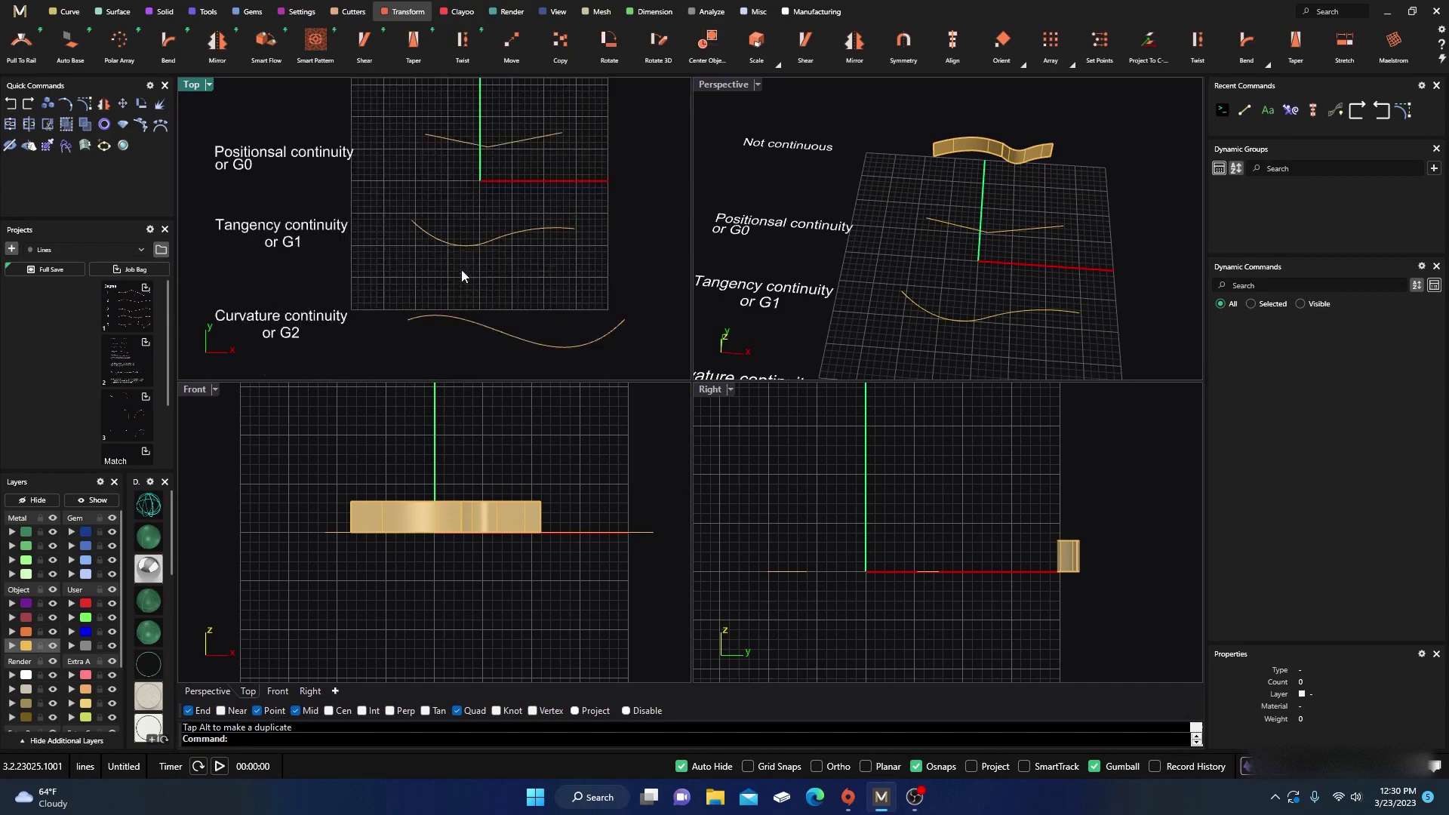
pyautogui.scroll(1, 362, 246)
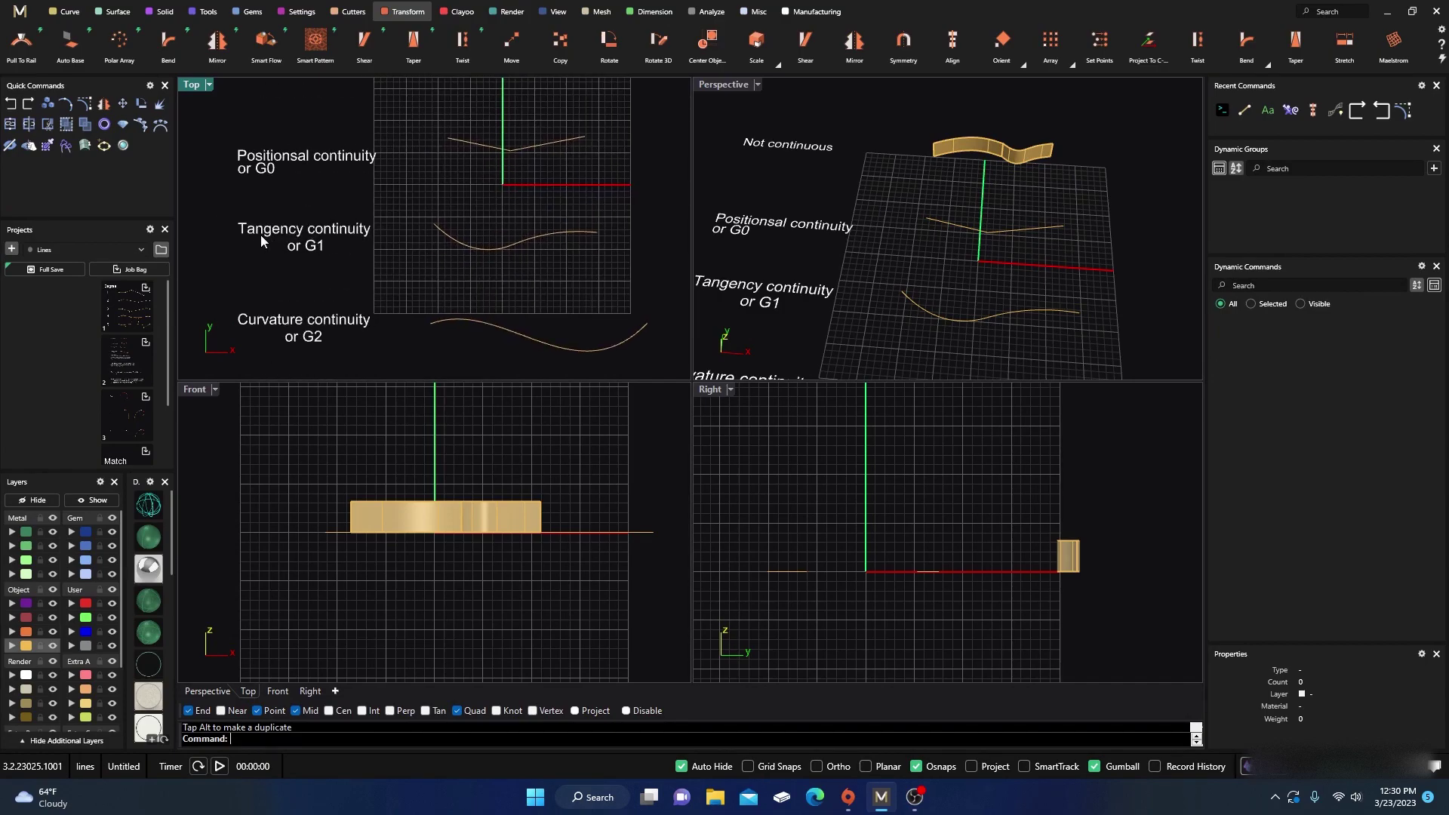
# Step: Select both G1 tangency continuity curves and turn on their control points
pyautogui.click(558, 240)
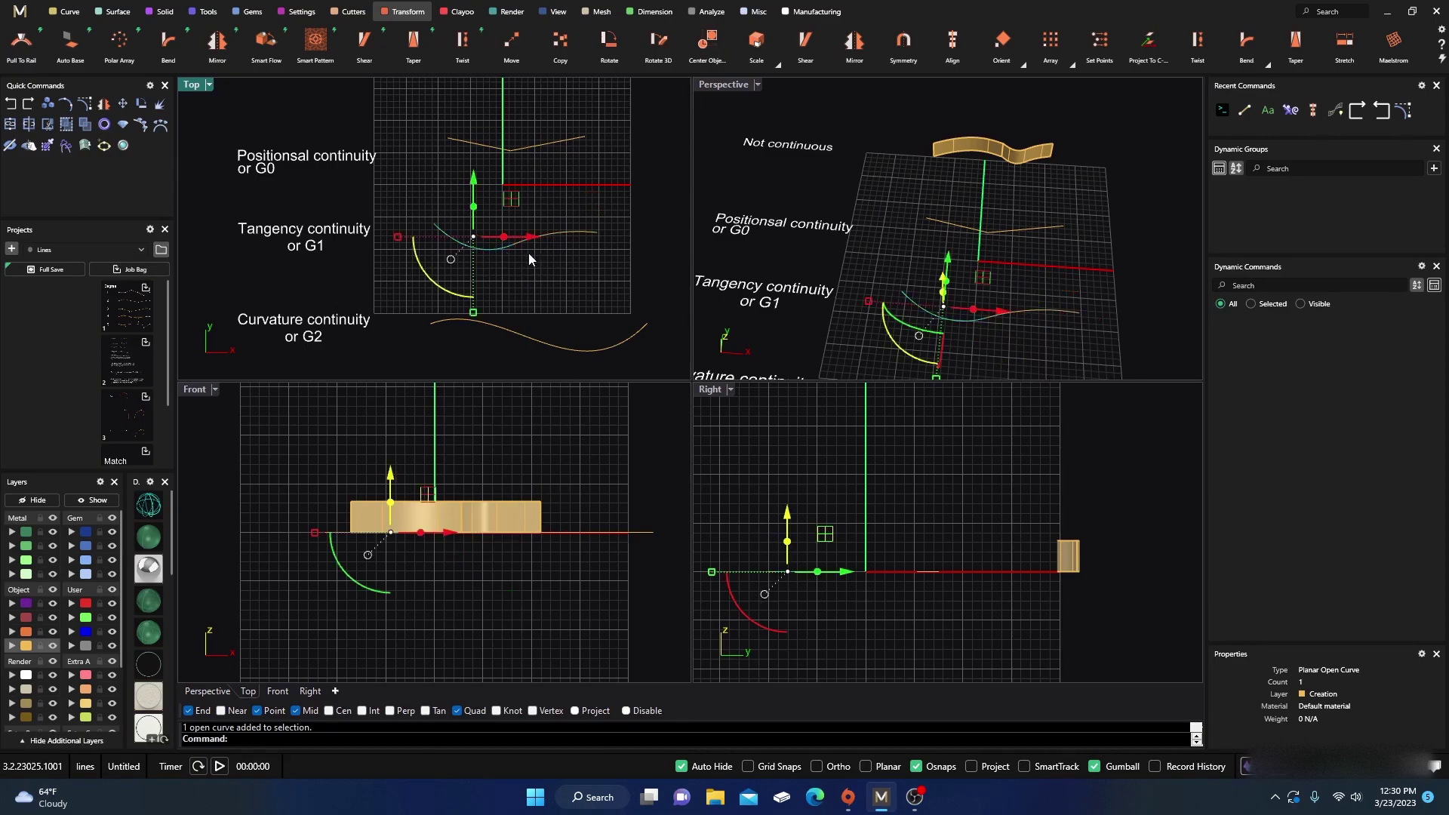
pyautogui.scroll(3, 528, 259)
pyautogui.moveTo(531, 264); pyautogui.dragTo(464, 201)
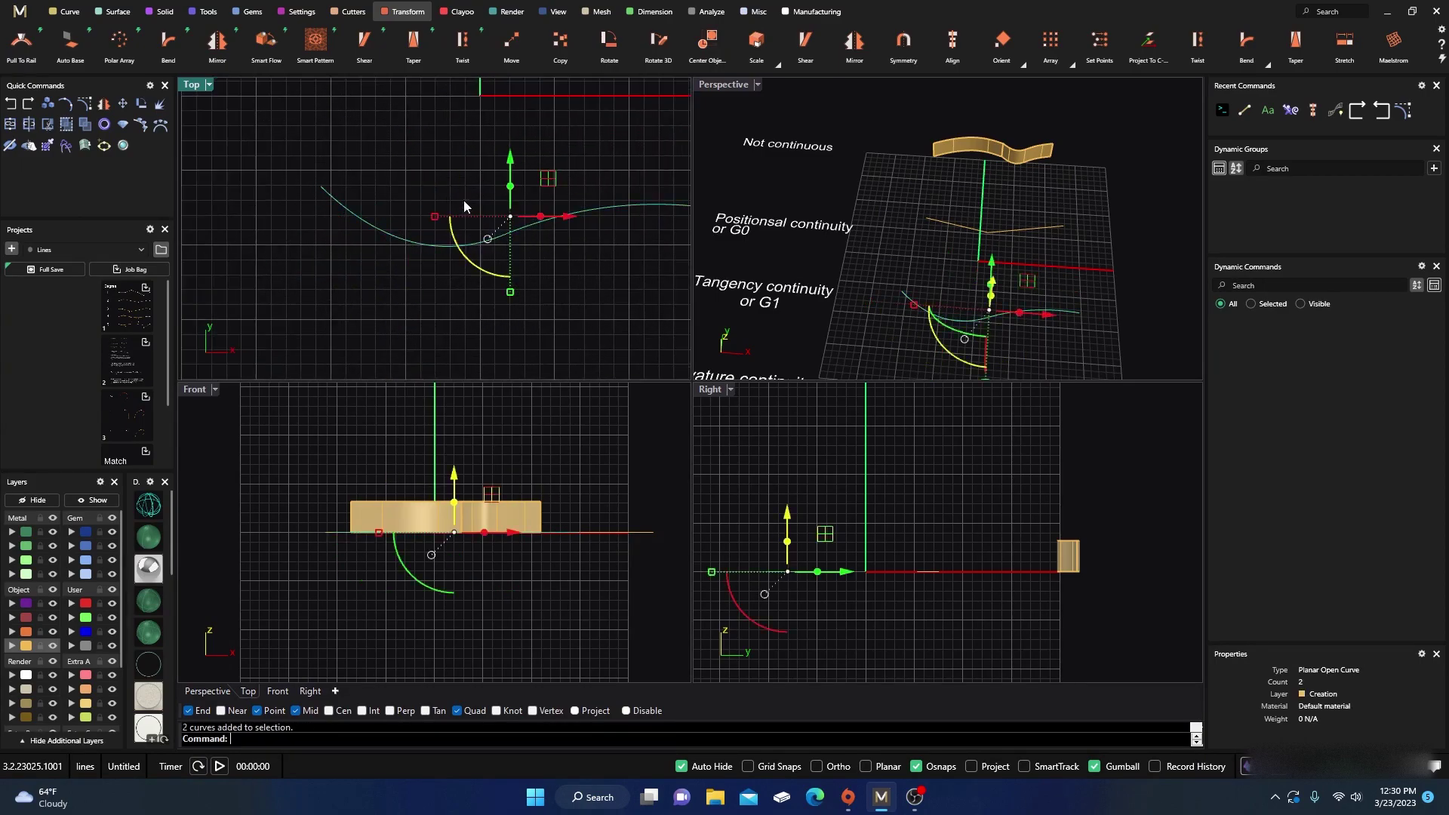
pyautogui.click(85, 105)
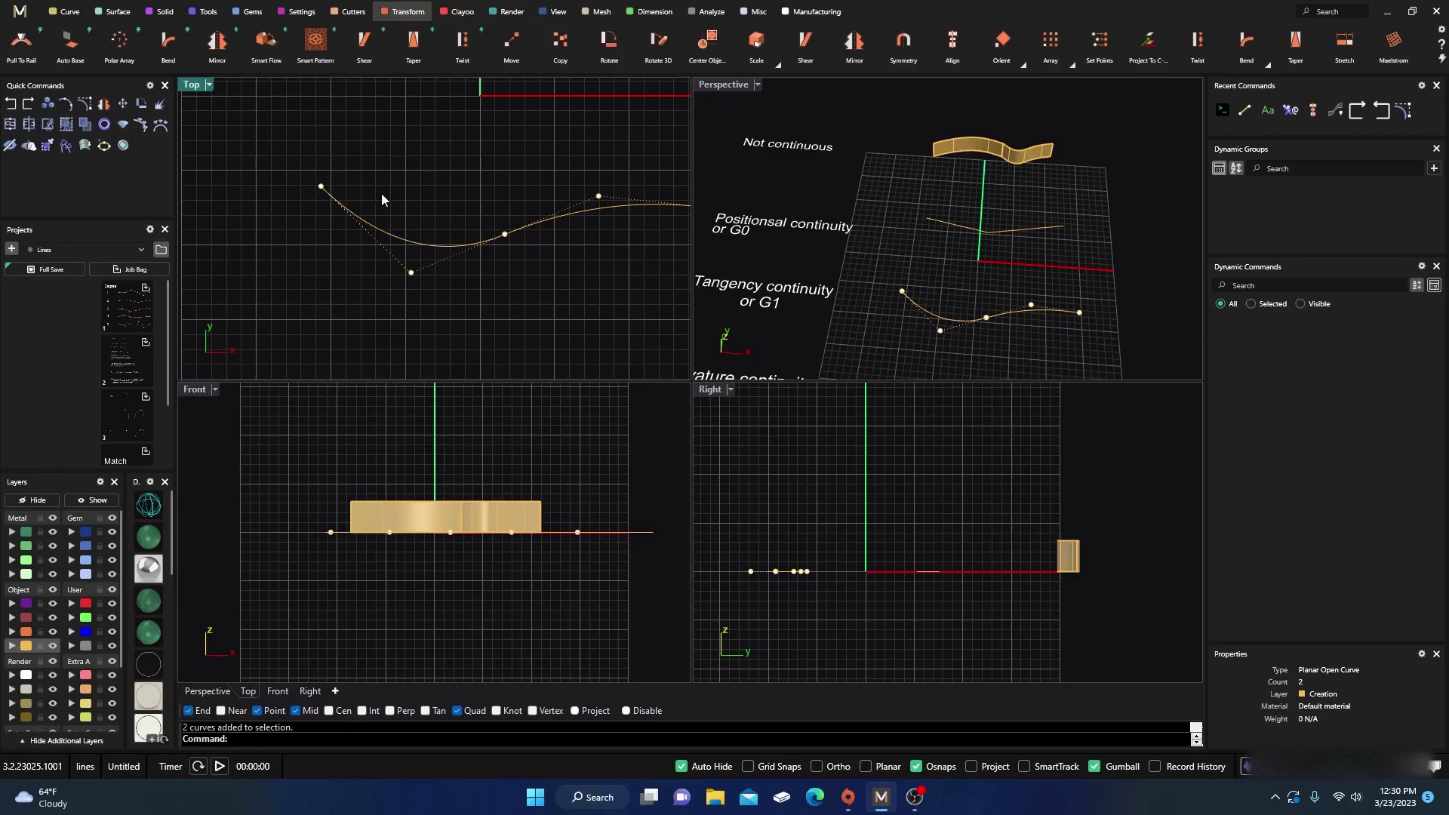
pyautogui.scroll(-2, 441, 225)
pyautogui.scroll(-3, 494, 267)
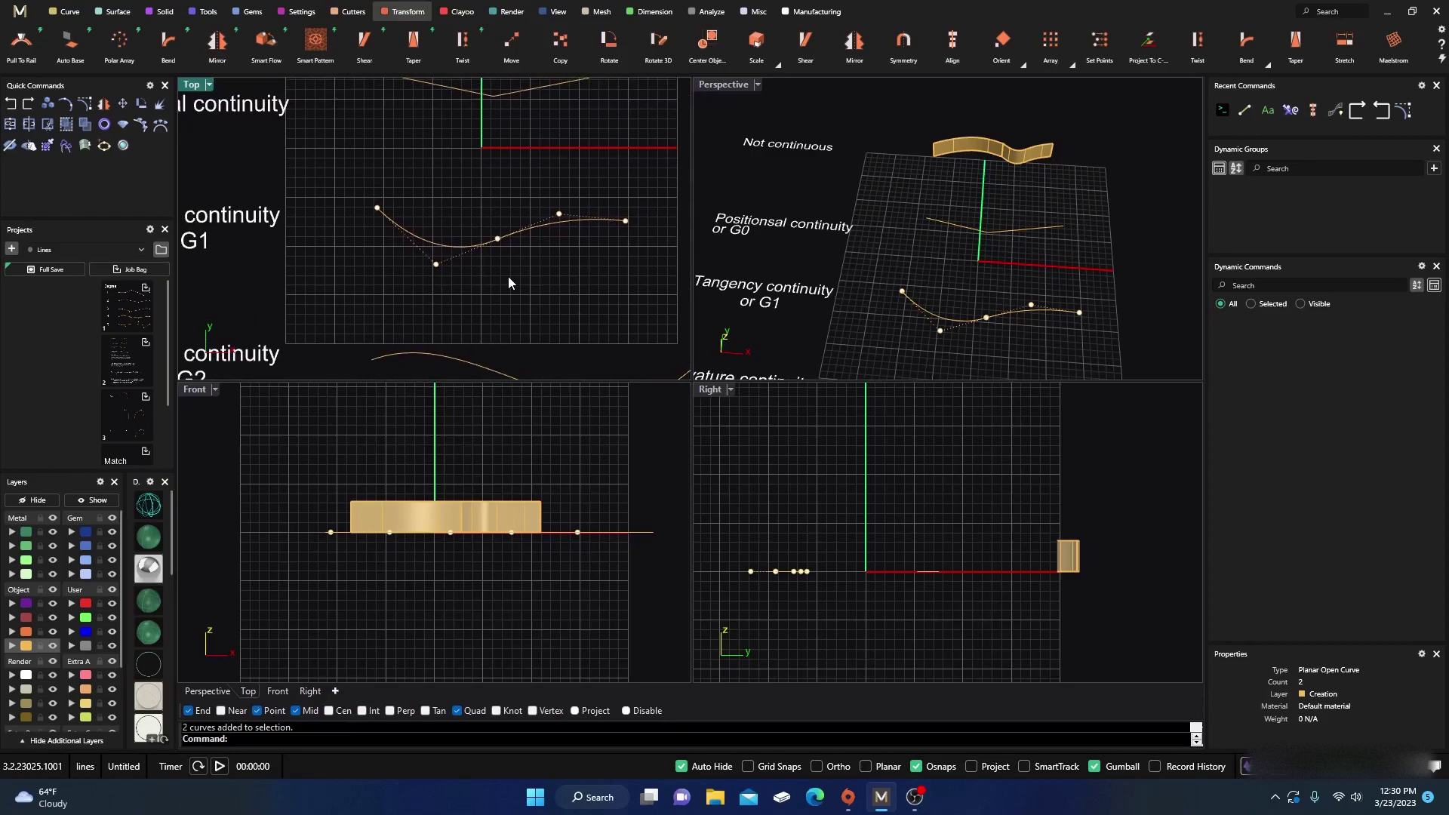
pyautogui.scroll(-1, 518, 283)
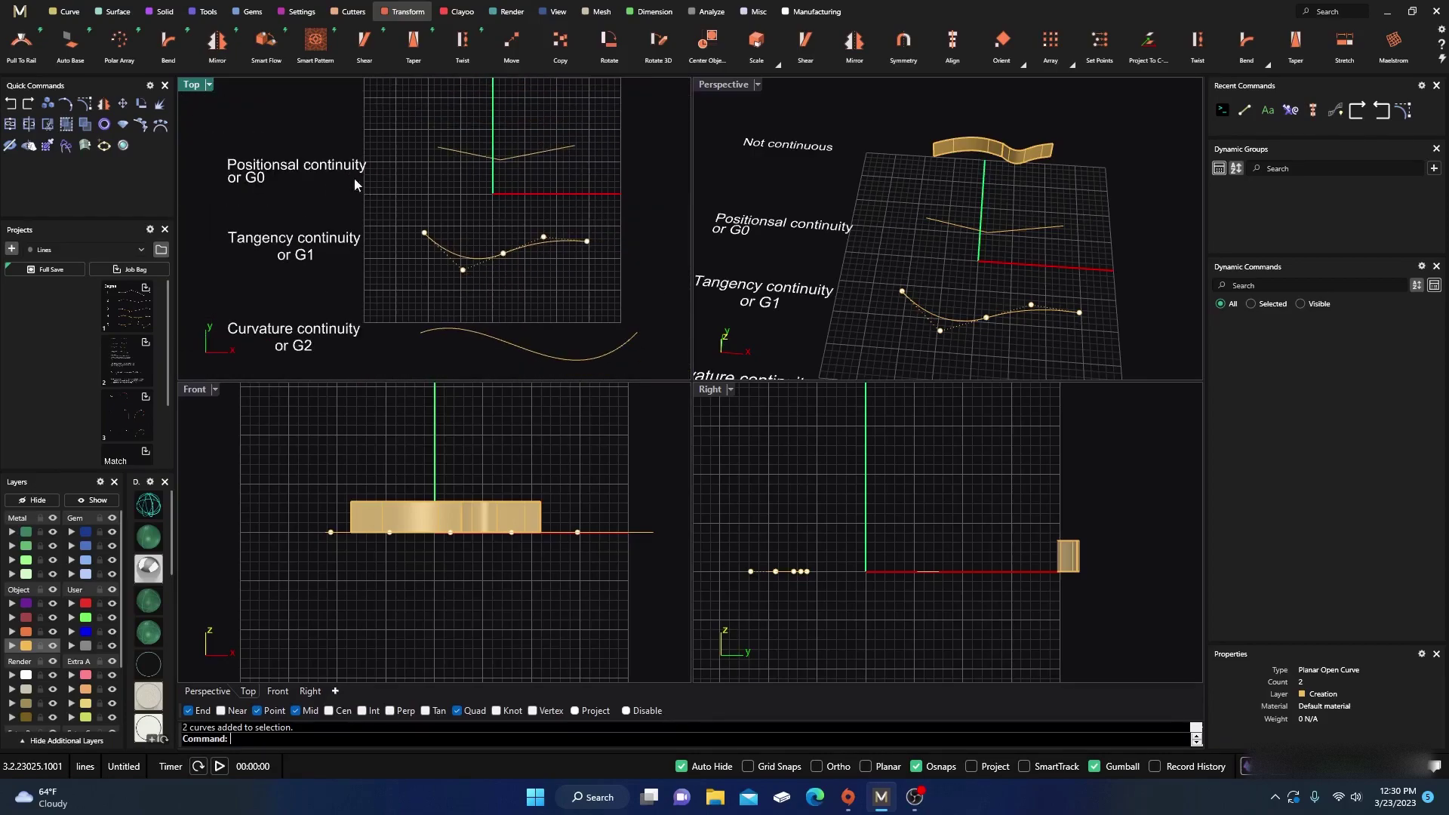
# Step: Draw a straight line between the G1 curves' control points on either side of their shared endpoint
pyautogui.click(70, 11)
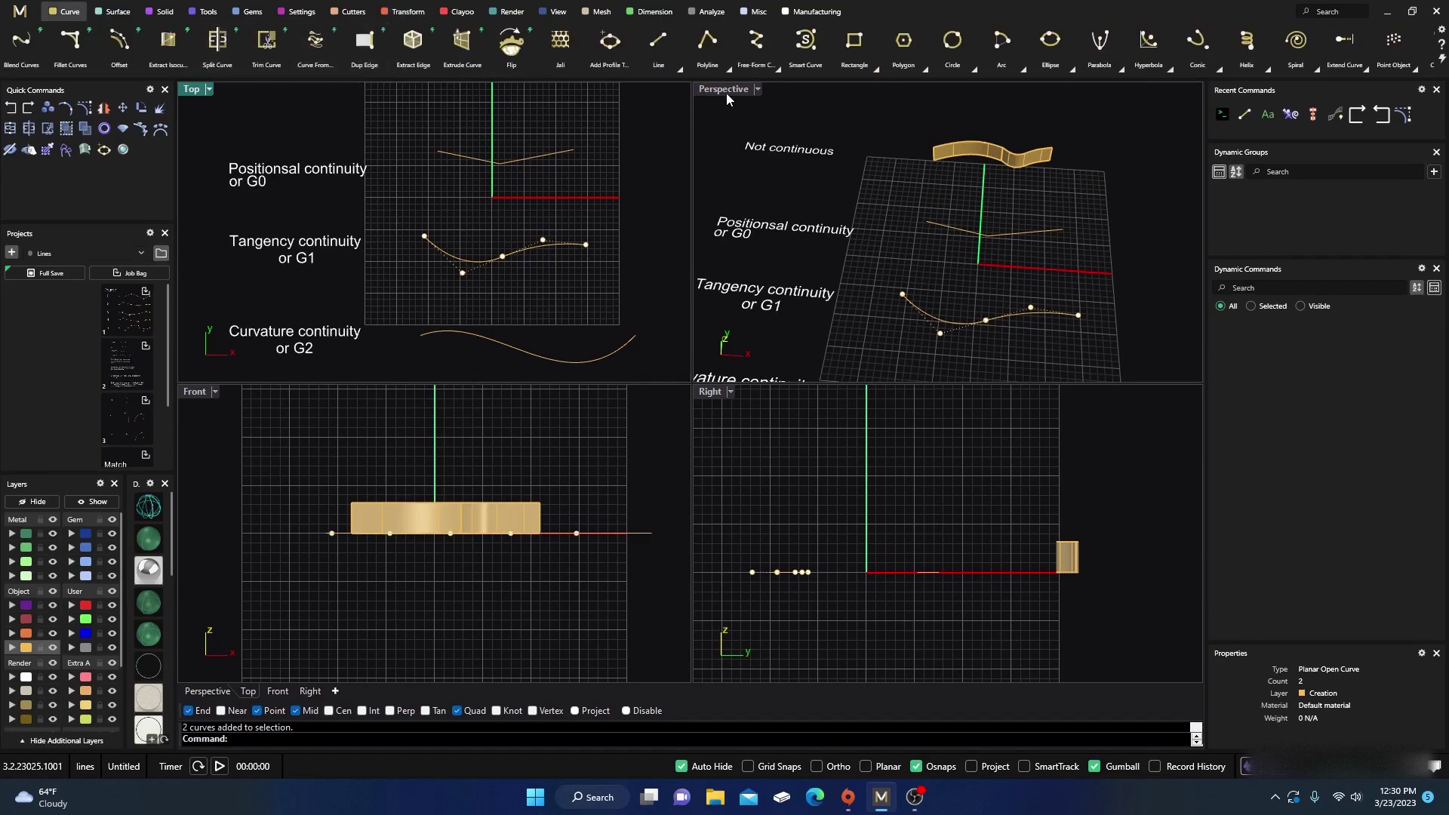
pyautogui.click(652, 51)
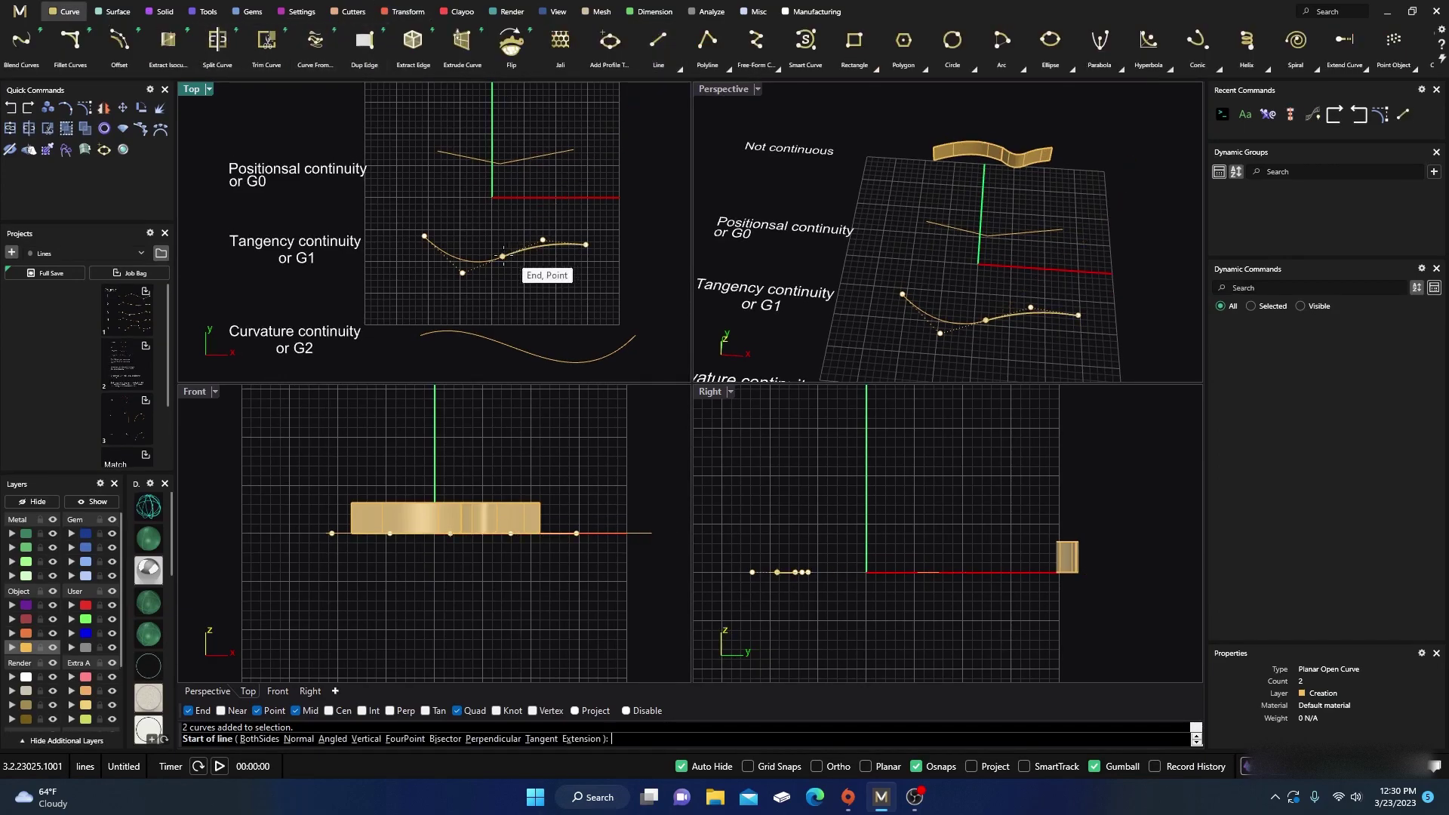
pyautogui.click(463, 272)
pyautogui.click(542, 240)
pyautogui.scroll(4, 475, 257)
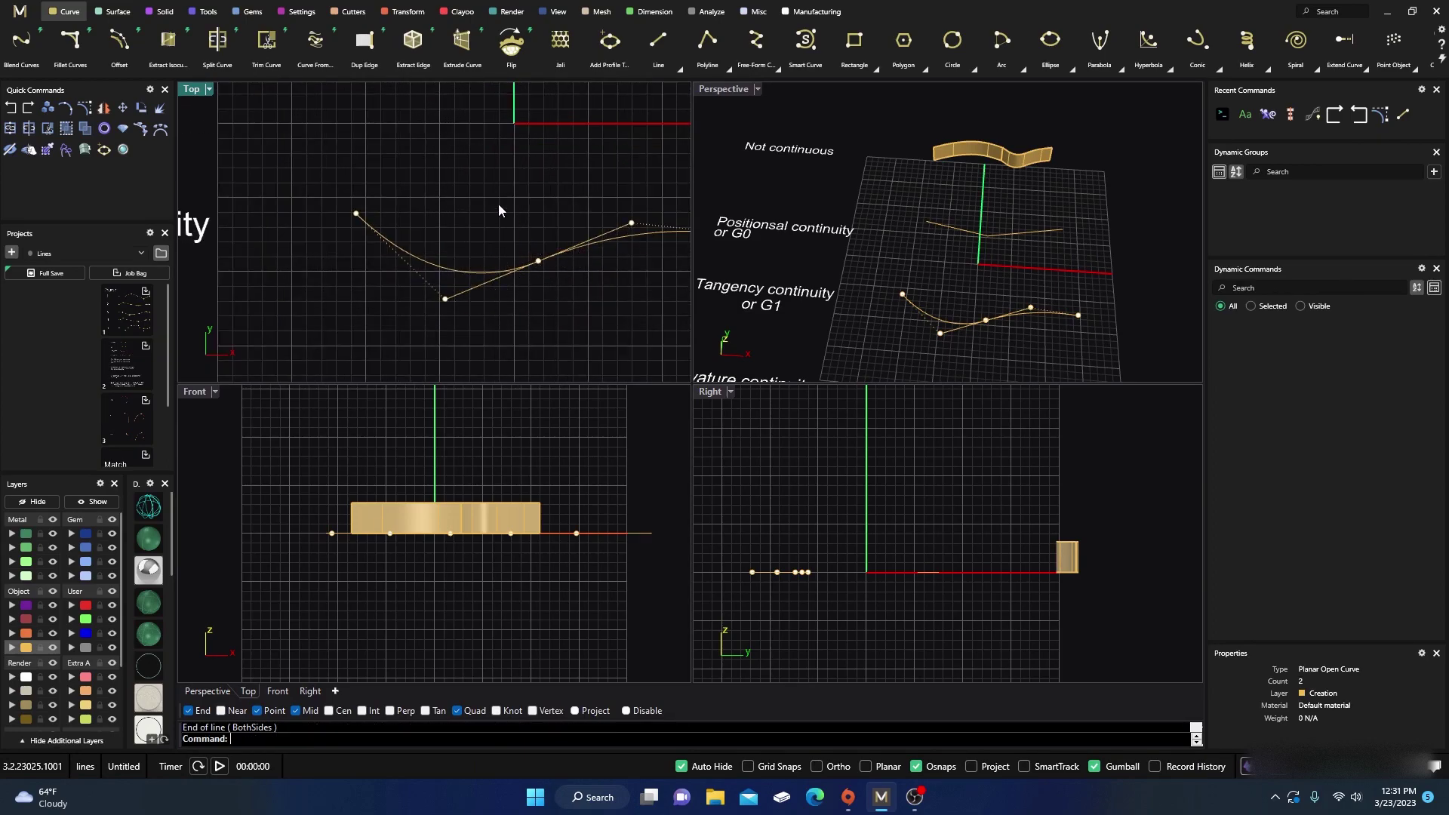
# Step: Hide the G1 curves' control points and delete the straight line drawn between them
pyautogui.press('Escape')
pyautogui.click(461, 299)
pyautogui.press('Delete')
# Step: Select both G1 tangency continuity curves again and turn their control points back on
pyautogui.moveTo(588, 297); pyautogui.dragTo(502, 209)
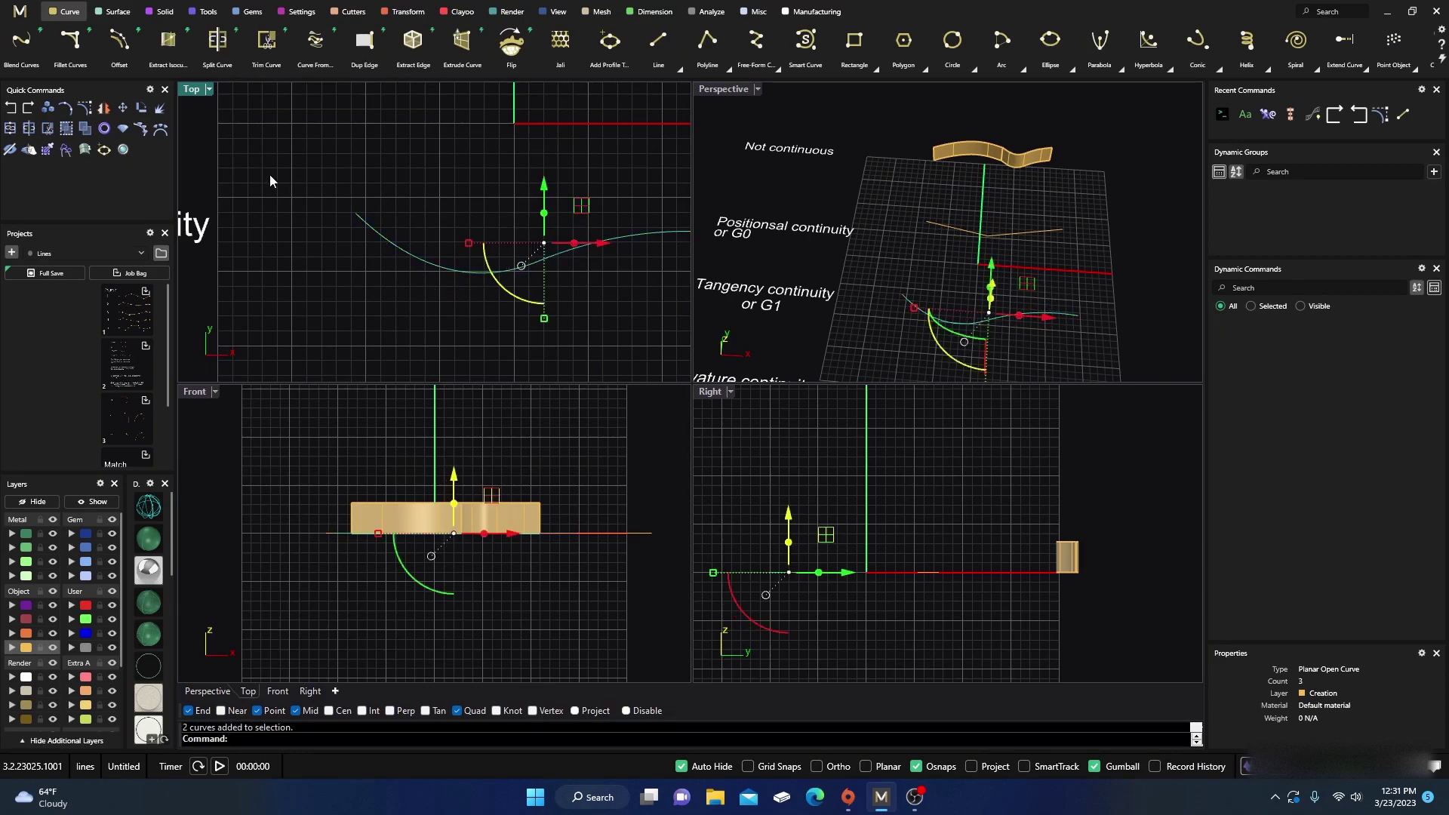
pyautogui.click(84, 108)
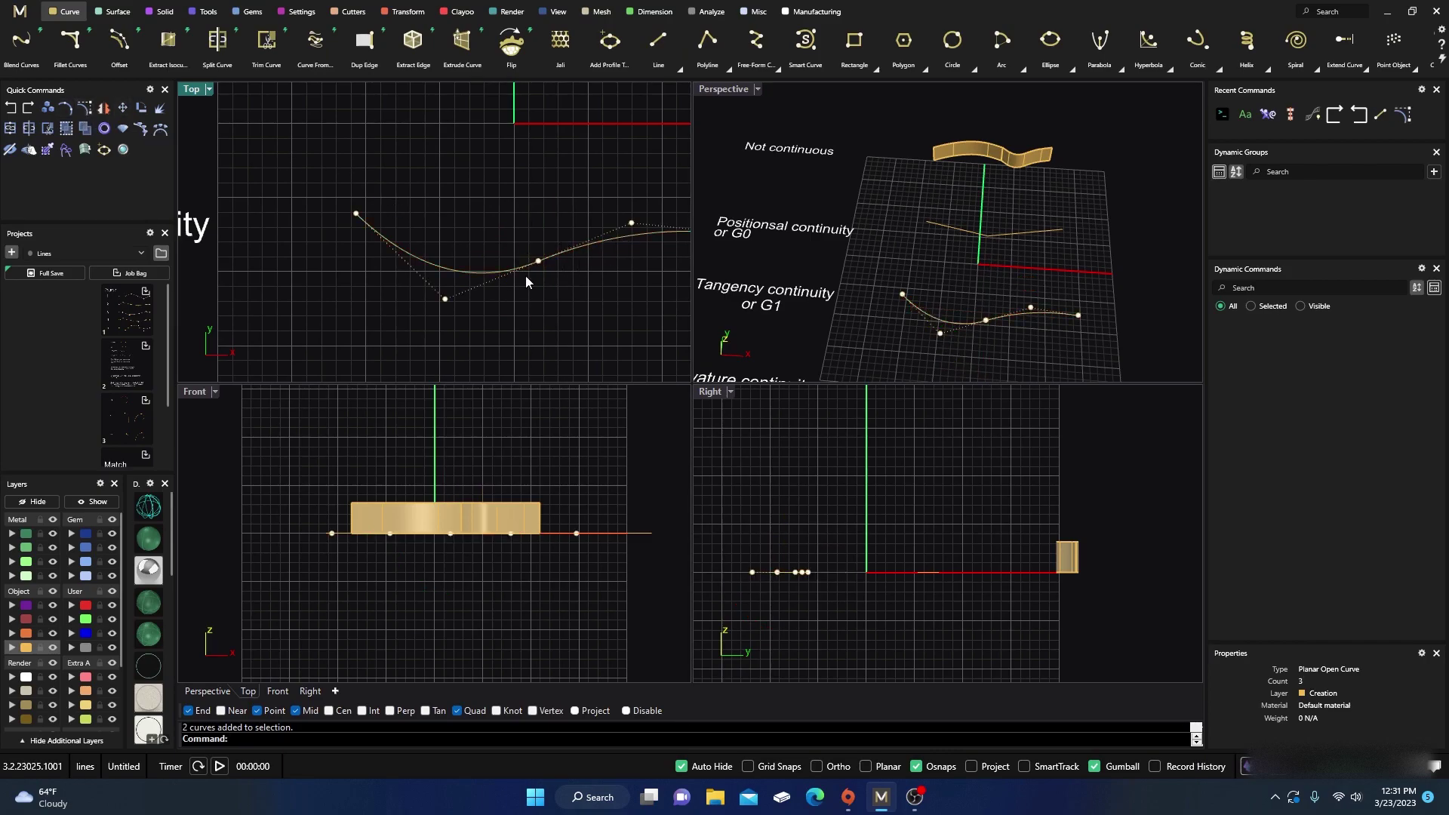
pyautogui.moveTo(569, 312); pyautogui.dragTo(490, 279, button='right')
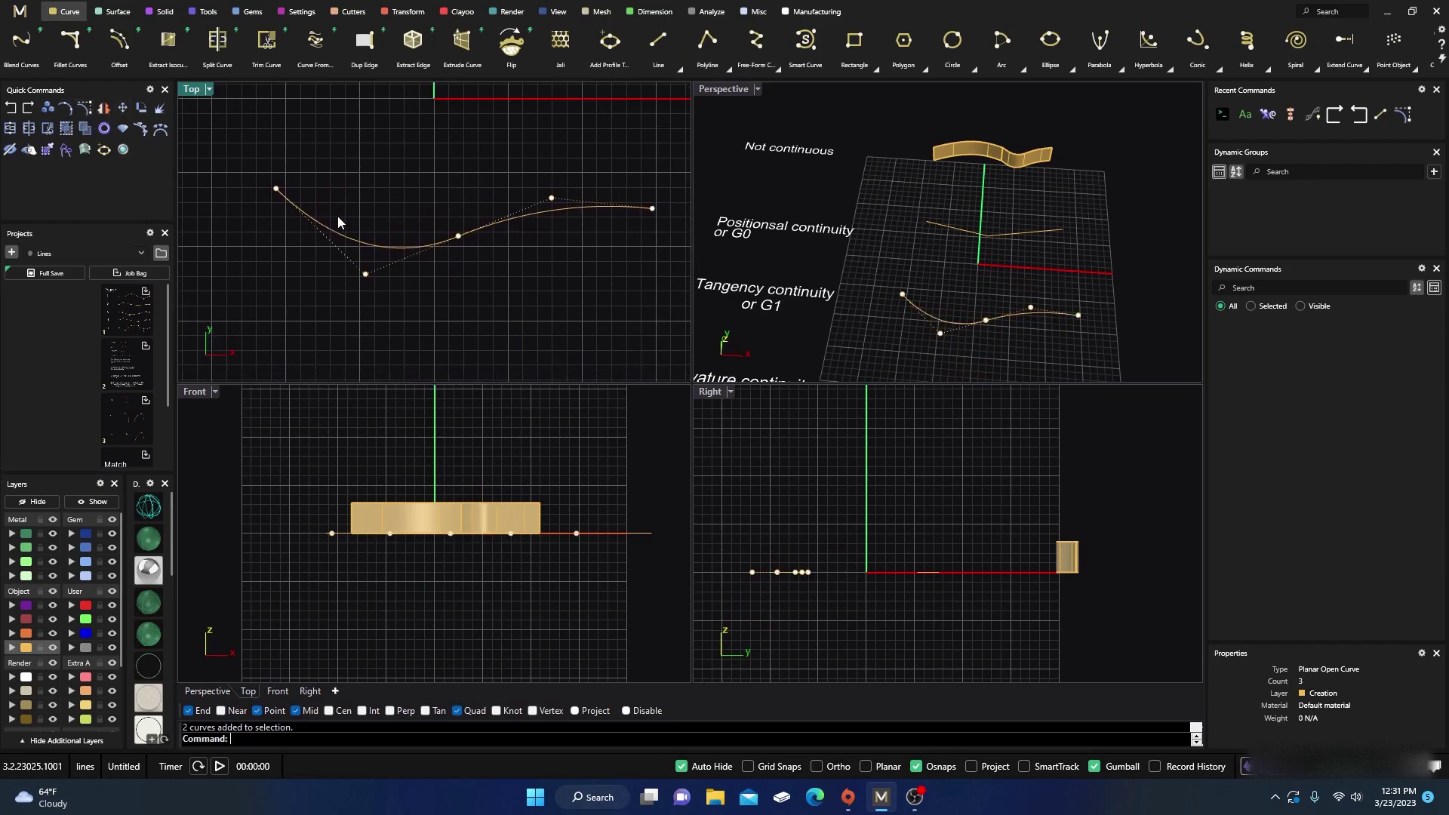
pyautogui.click(388, 244)
pyautogui.click(532, 214)
pyautogui.click(443, 215)
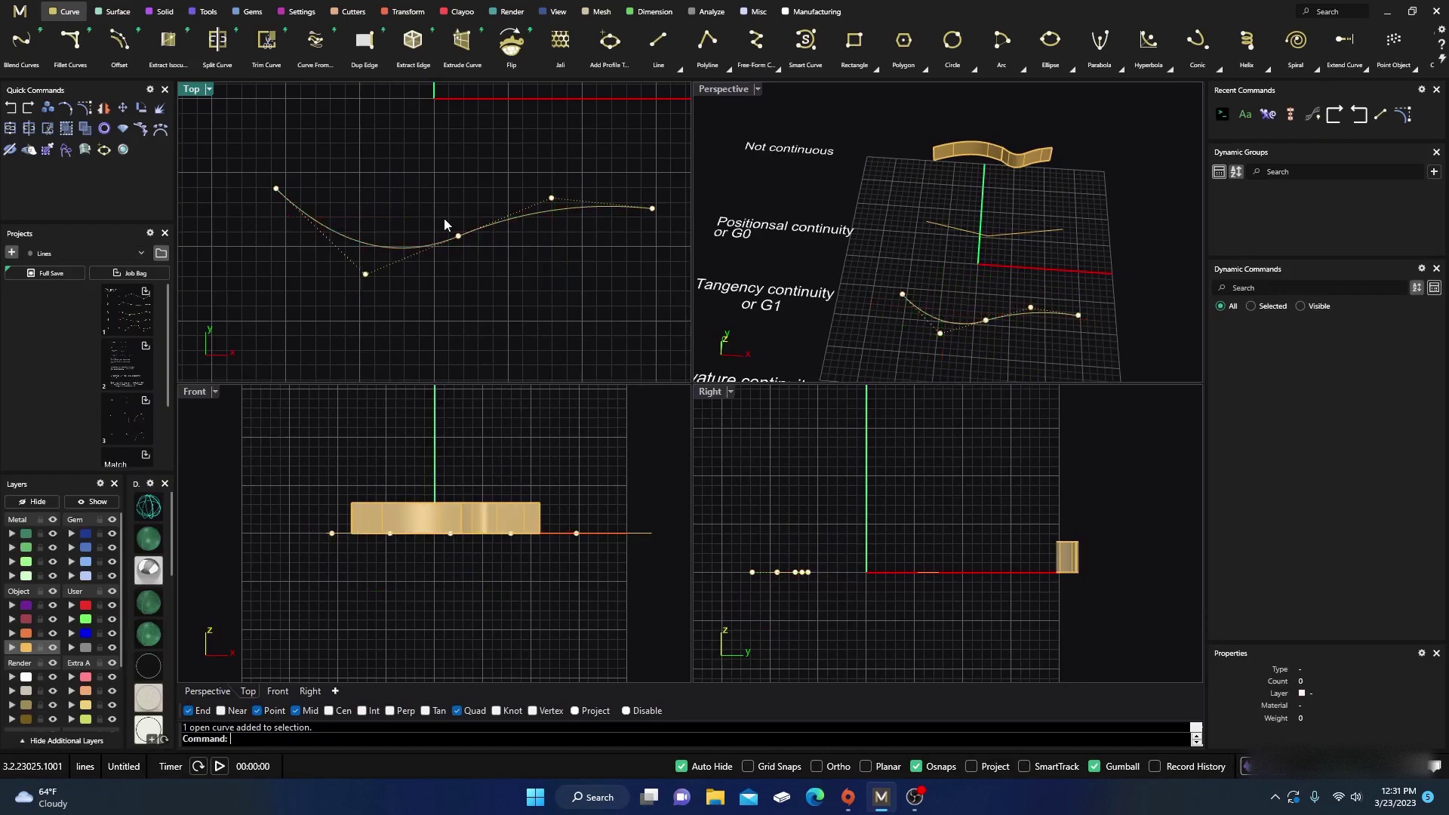
# Step: Try moving the left G1 curve's control point next to the shared endpoint upward in the Top view, and undo the move
pyautogui.moveTo(357, 268); pyautogui.dragTo(366, 199)
pyautogui.scroll(1, 455, 238)
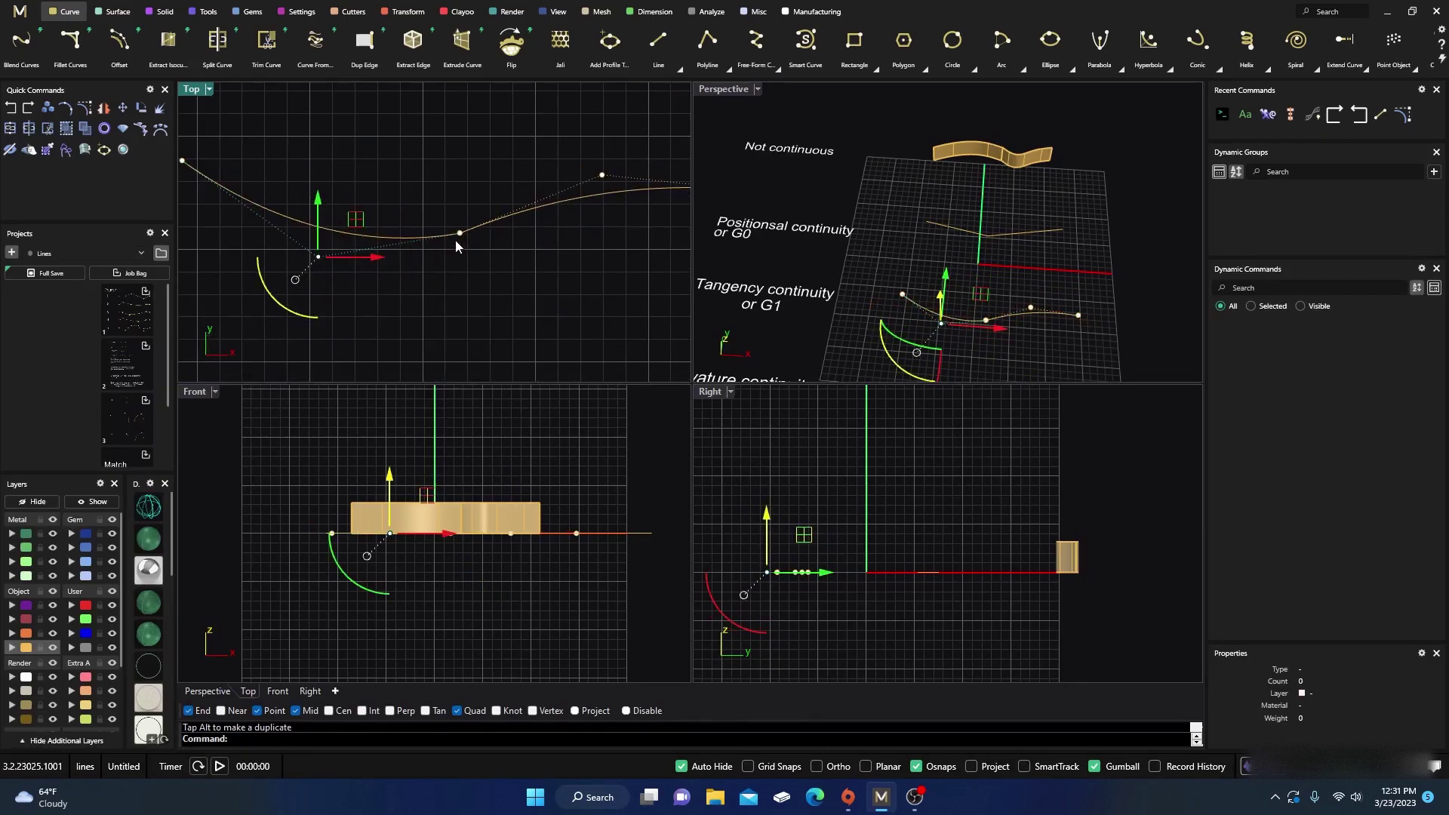
pyautogui.scroll(-3, 474, 234)
pyautogui.scroll(4, 500, 261)
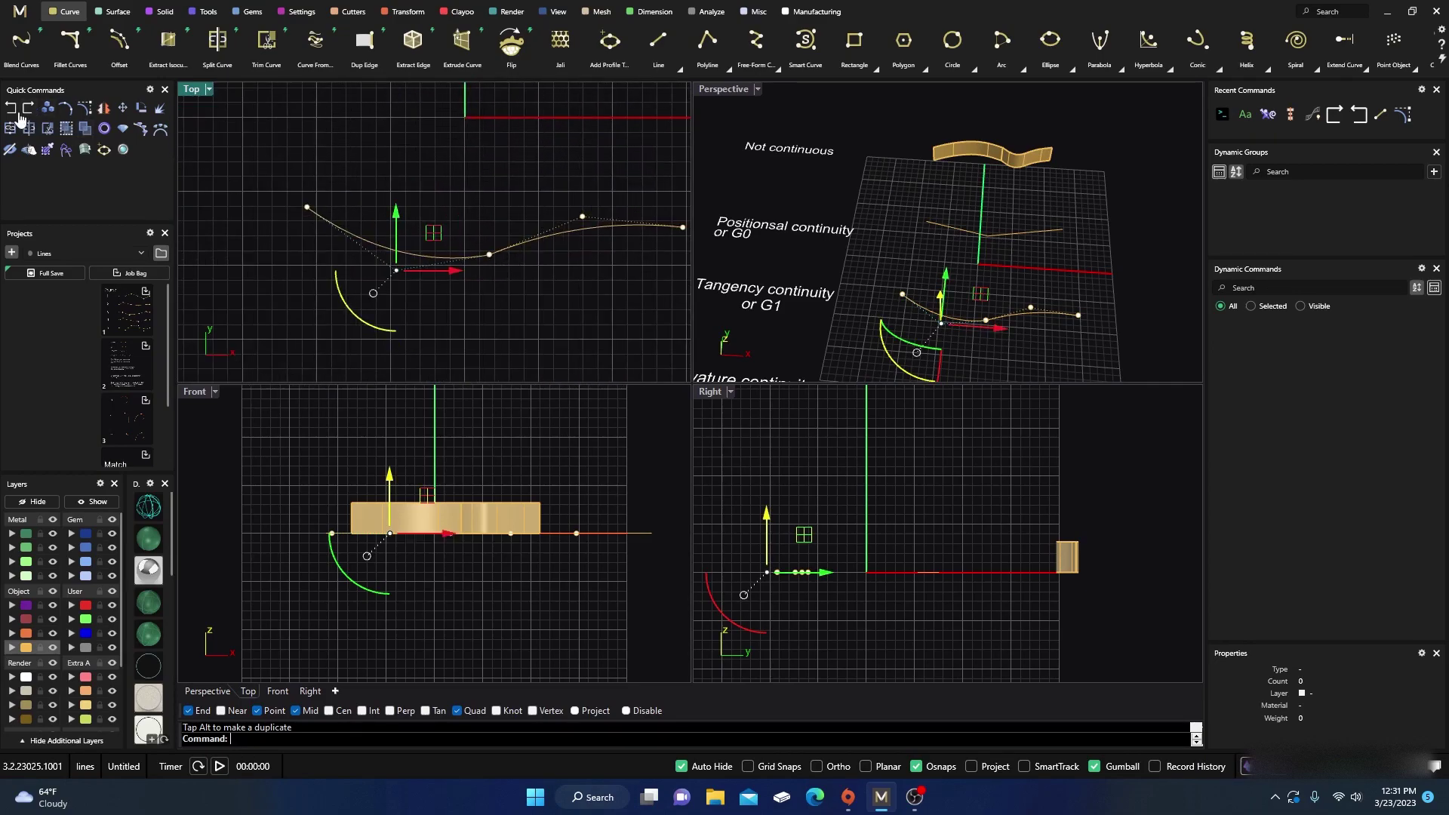
pyautogui.hotkey('ctrl', 'z')
pyautogui.click(425, 196)
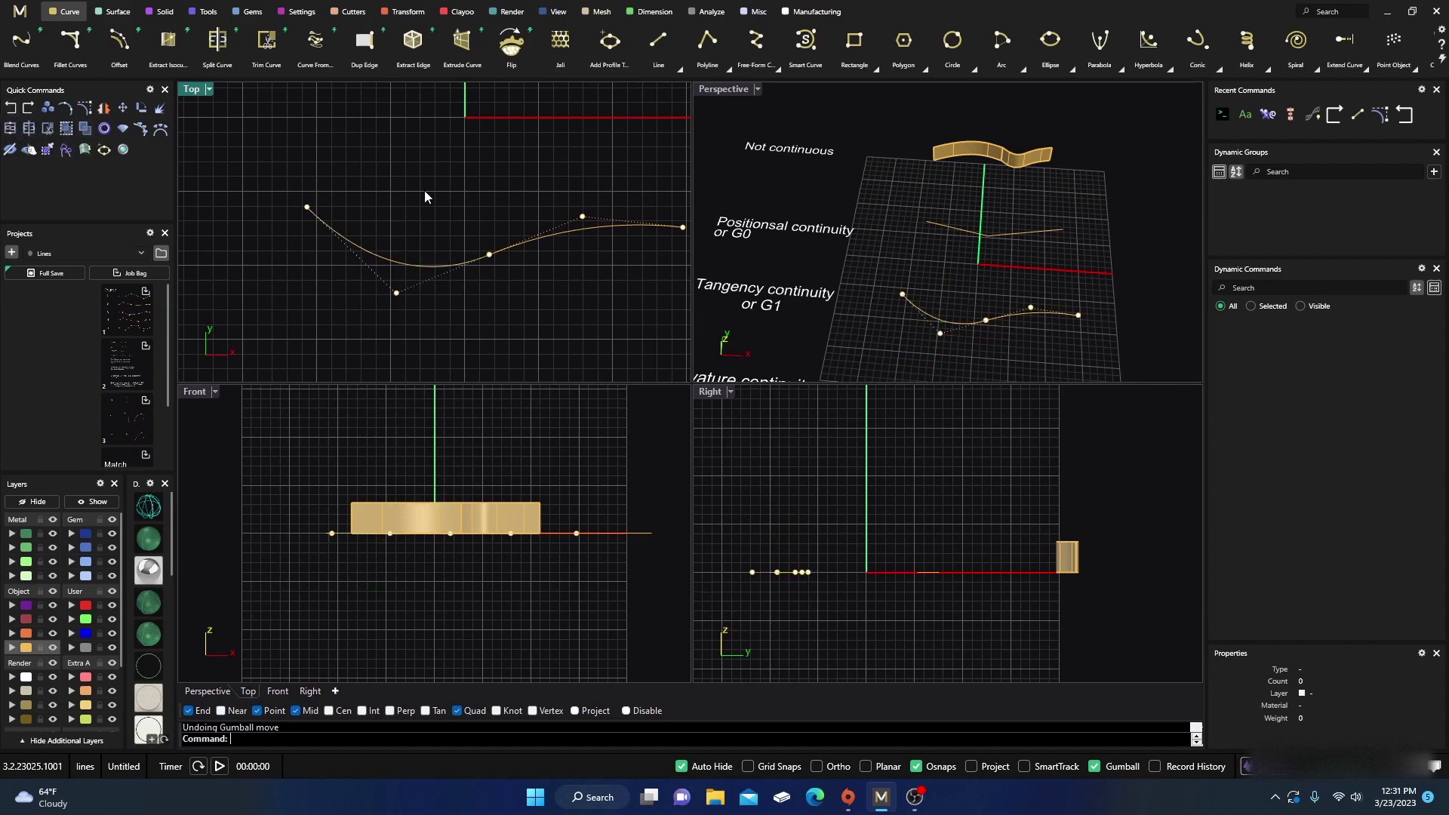
# Step: Examine how the control points on either side of the G1 curves' shared endpoint line up in the Top view
pyautogui.scroll(-4, 483, 212)
pyautogui.scroll(2, 527, 247)
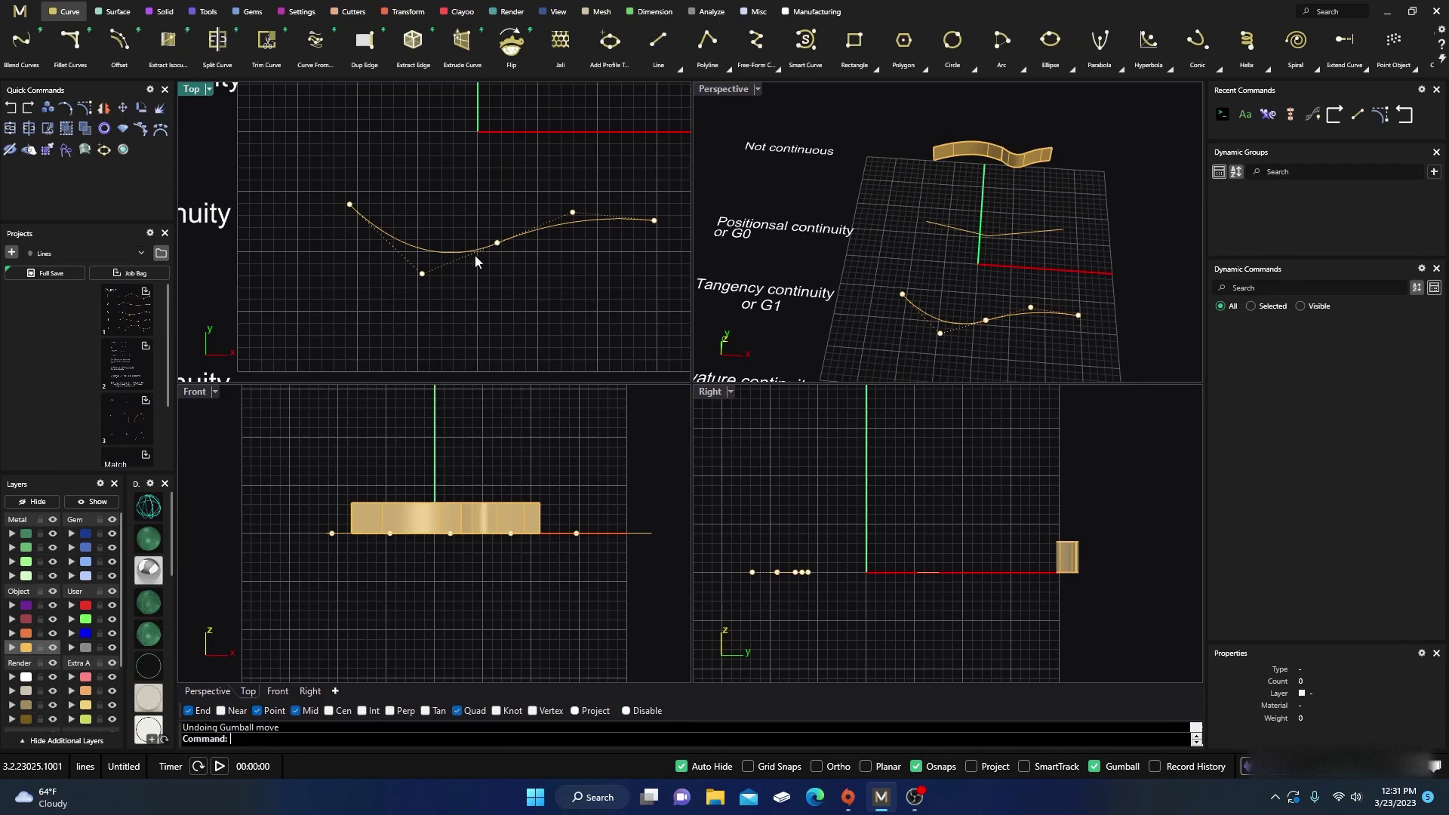
pyautogui.scroll(2, 504, 255)
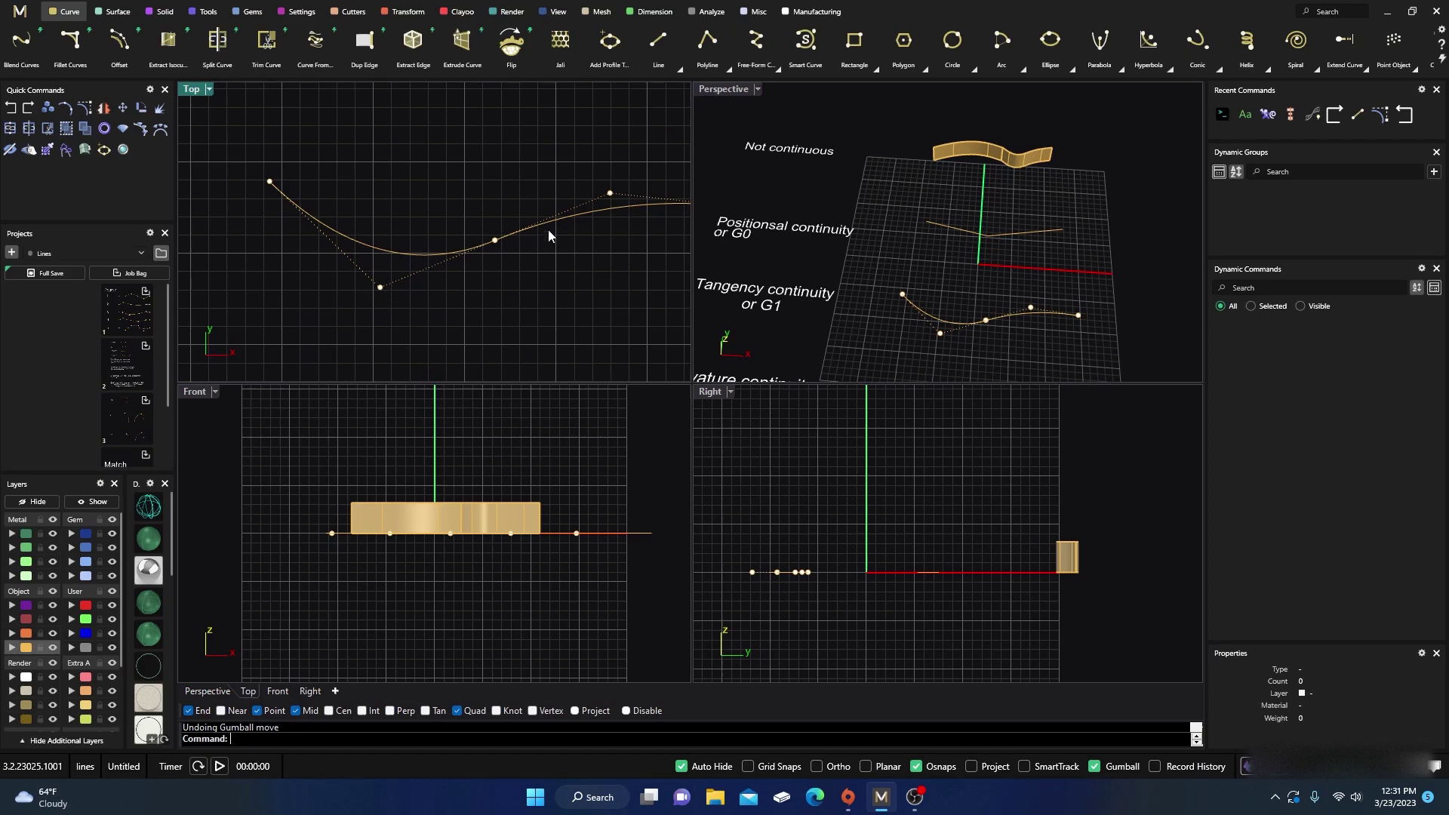
pyautogui.scroll(-3, 551, 264)
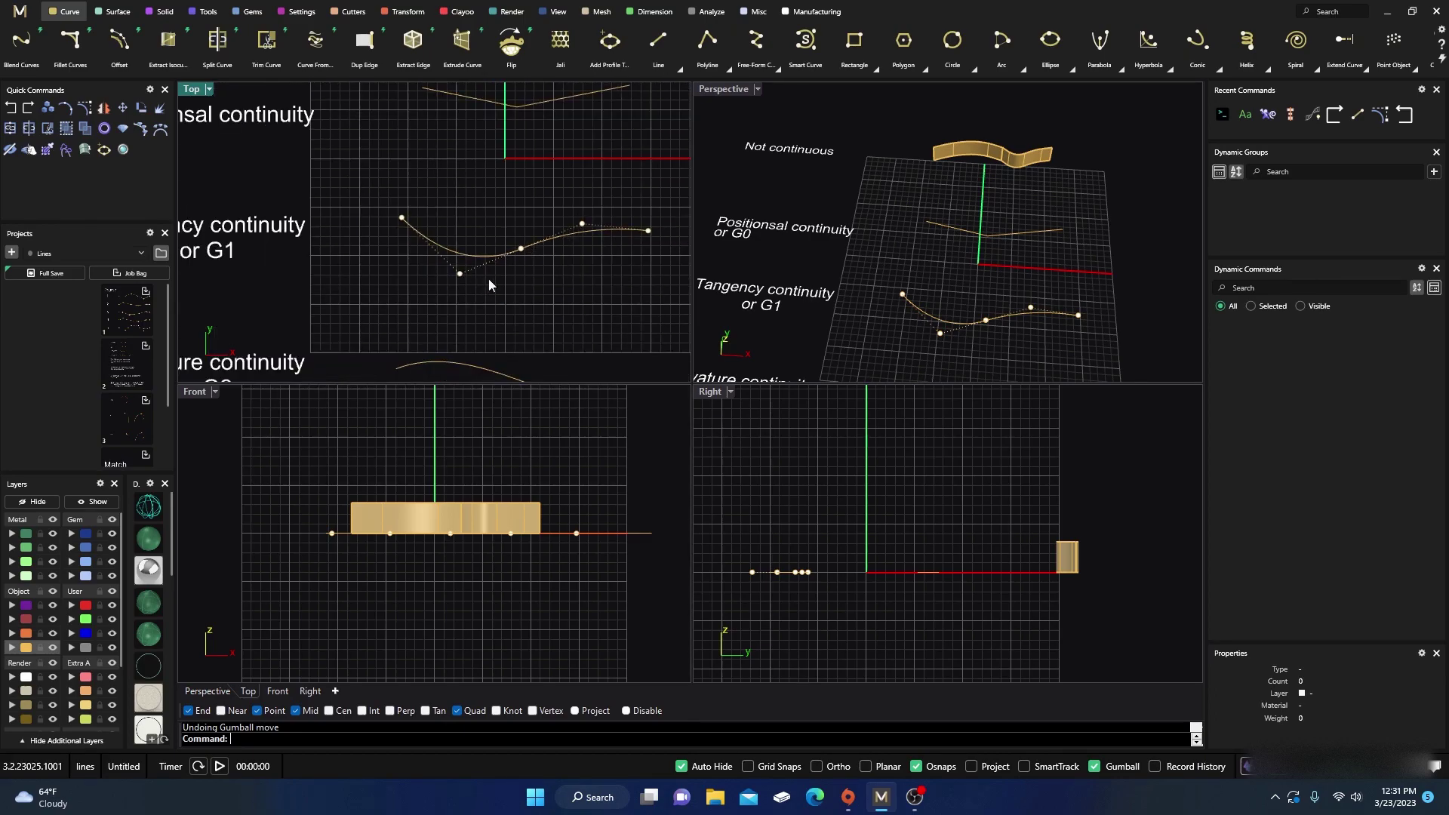
pyautogui.scroll(-1, 498, 283)
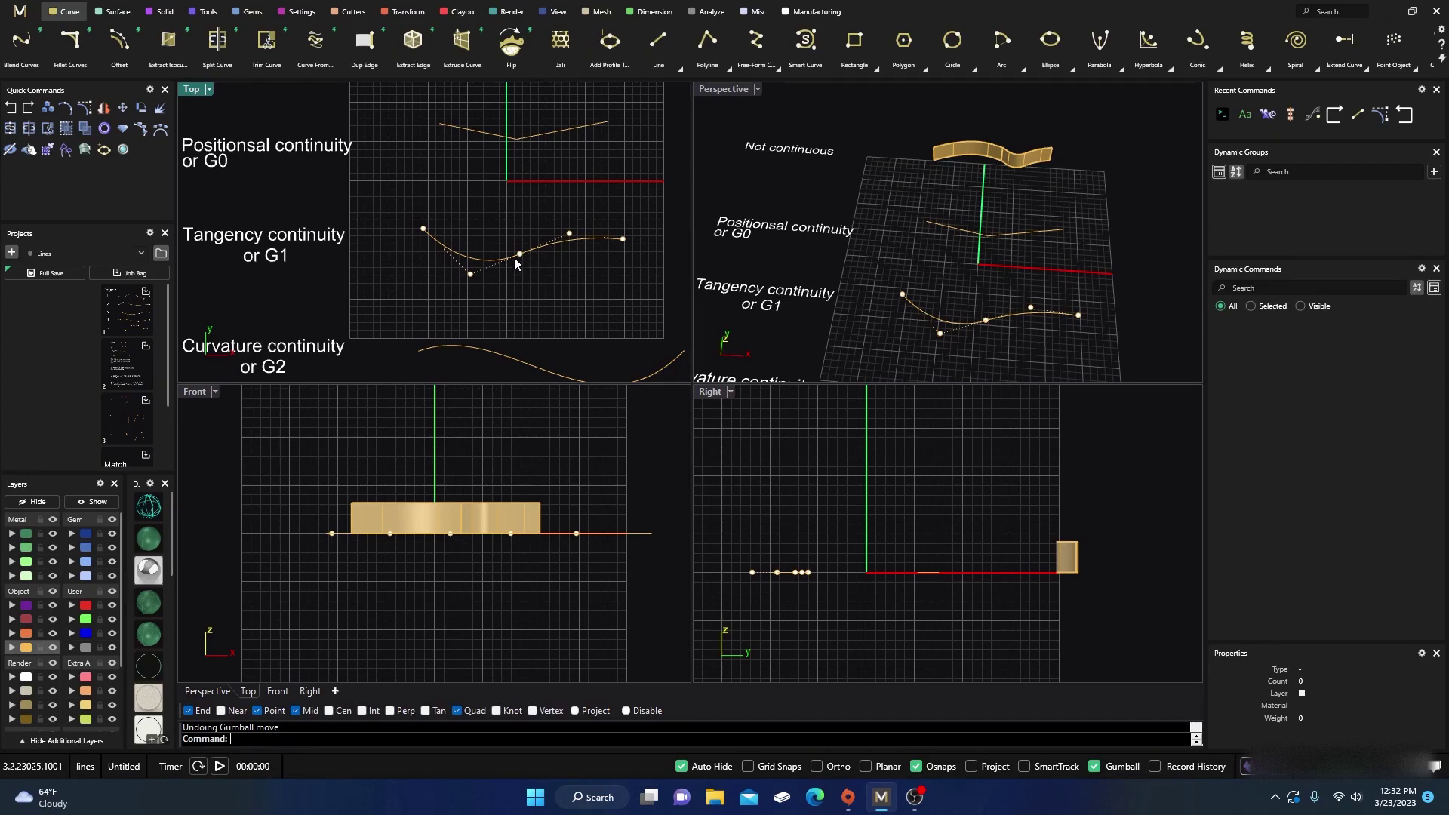
pyautogui.scroll(-2, 510, 257)
pyautogui.scroll(3, 504, 257)
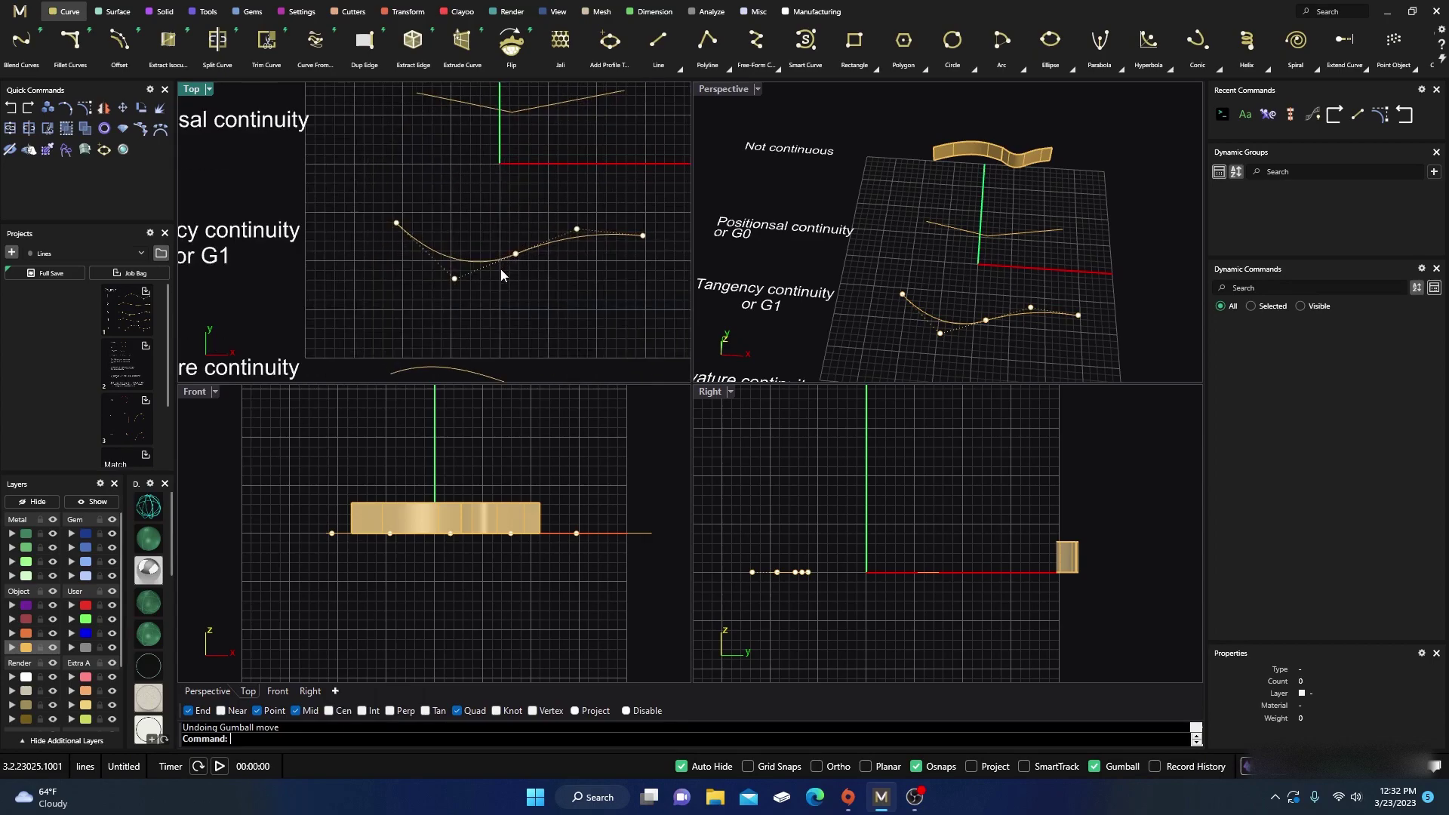
pyautogui.scroll(-3, 502, 270)
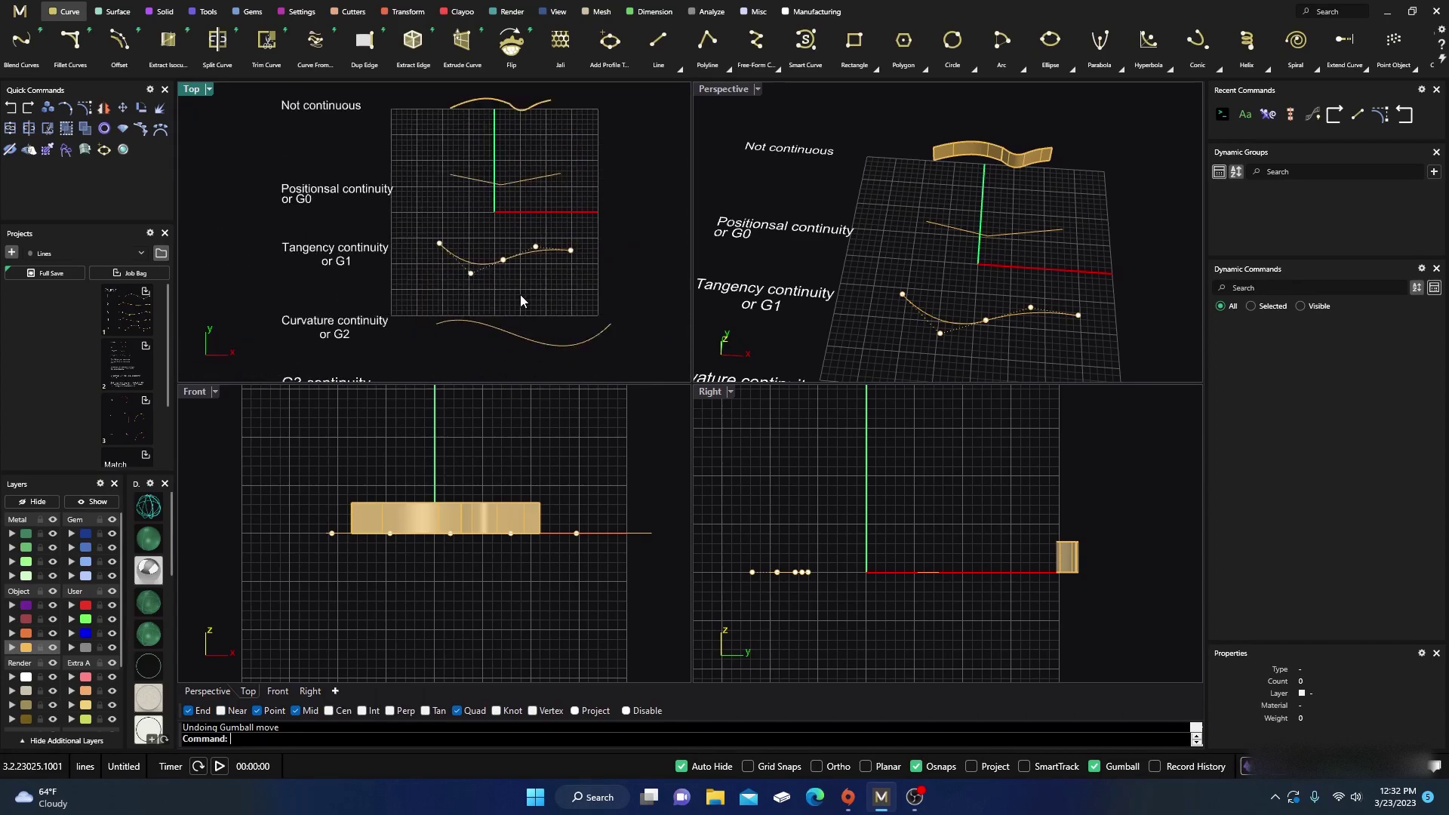
# Step: Select both G2 curvature continuity curves in the Top view and turn on their control points
pyautogui.click(528, 349)
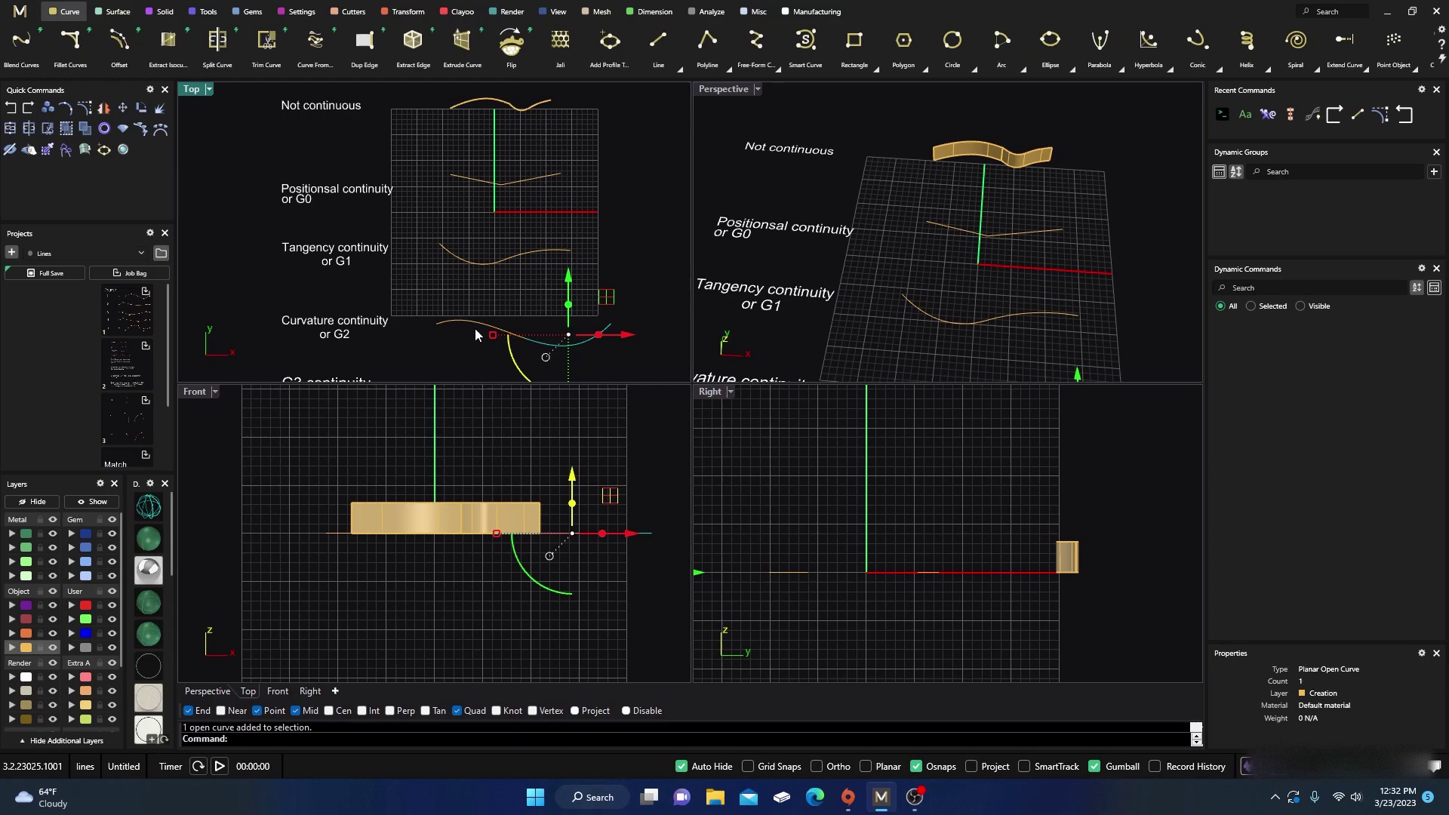
pyautogui.click(477, 326)
pyautogui.click(566, 360)
pyautogui.moveTo(584, 356); pyautogui.dragTo(469, 331)
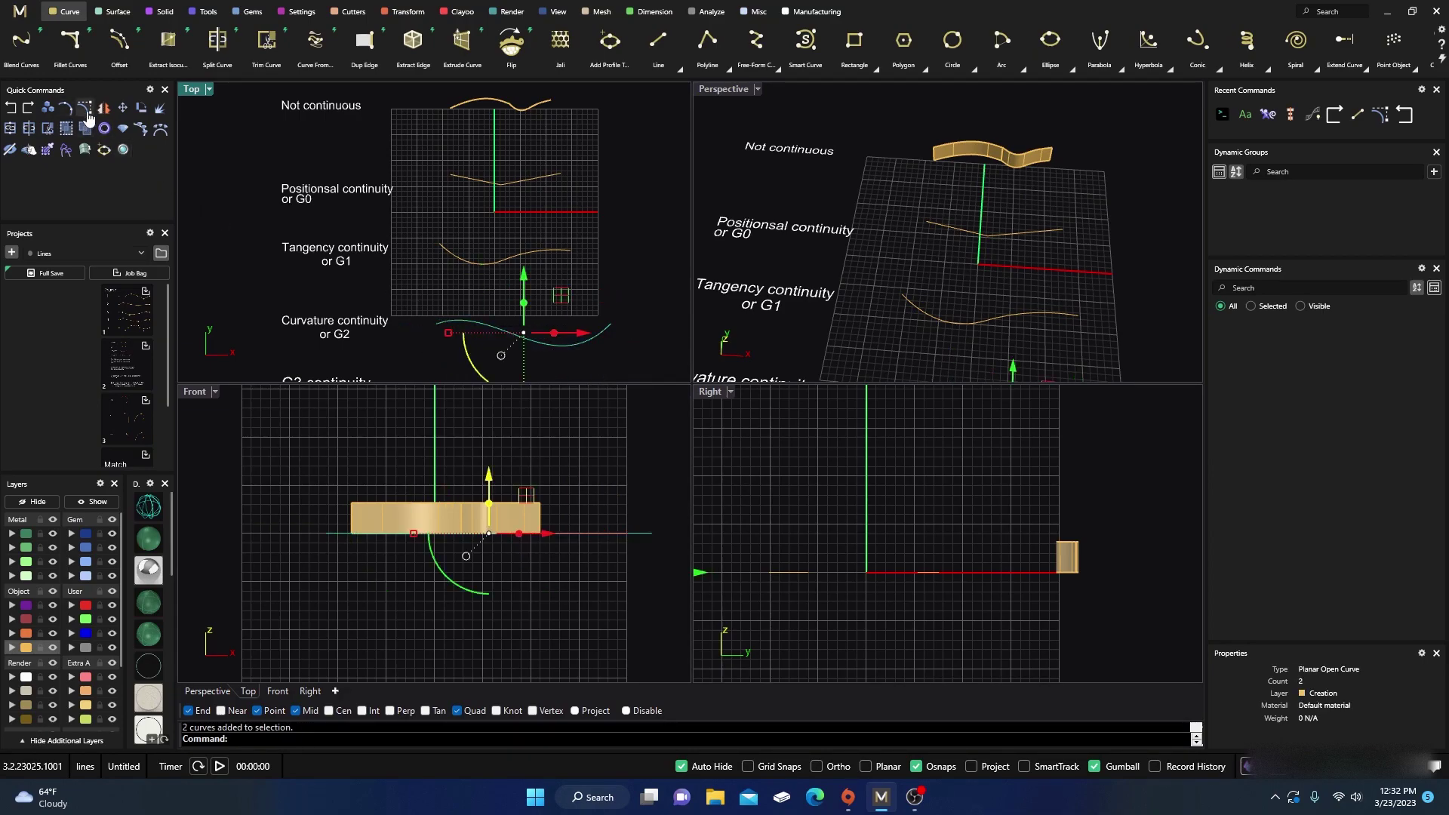
pyautogui.press('F10')
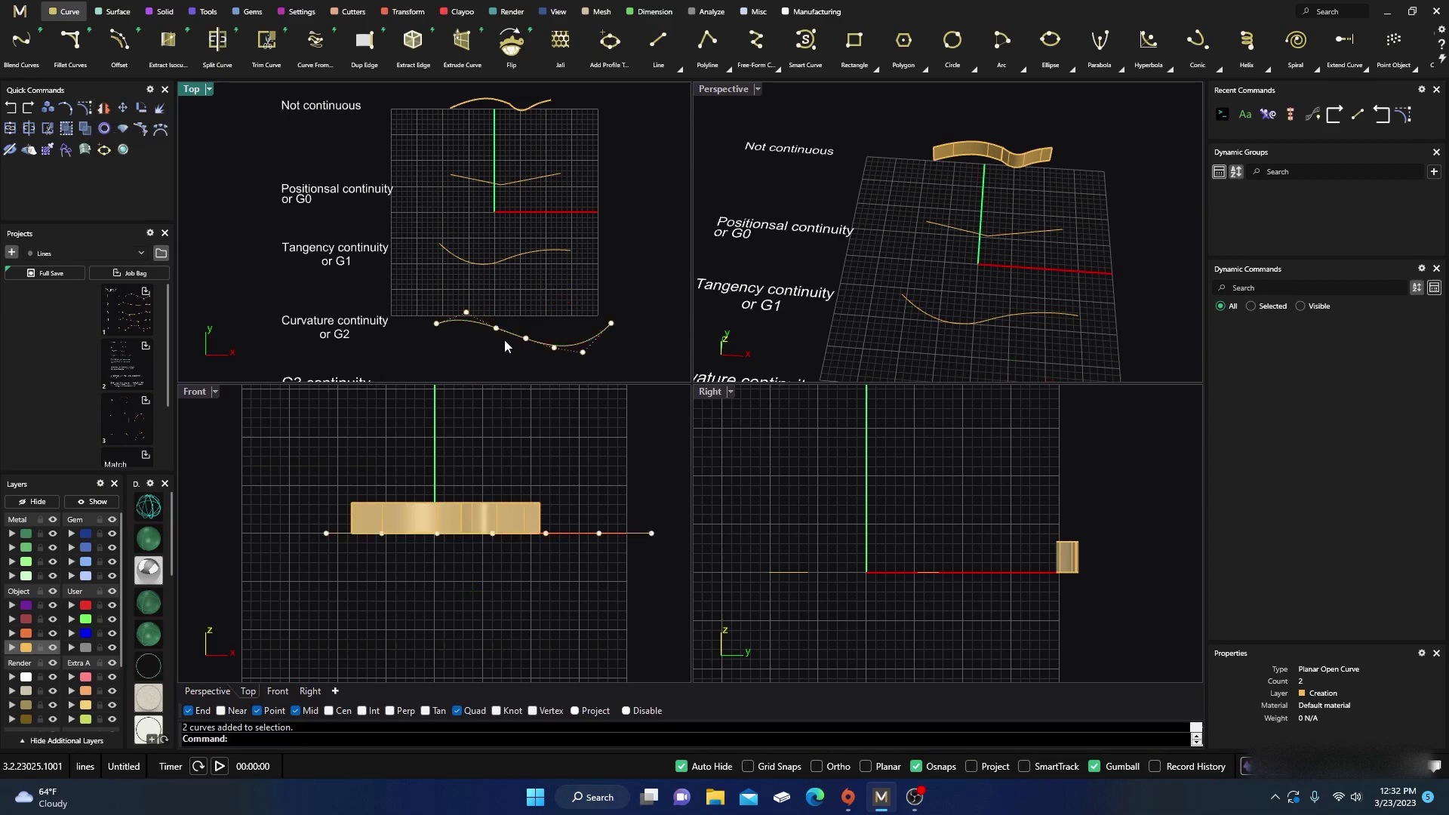
# Step: Try moving the left G2 curve's control point next to the shared endpoint upward, and undo the move
pyautogui.scroll(4, 507, 344)
pyautogui.scroll(-4, 462, 317)
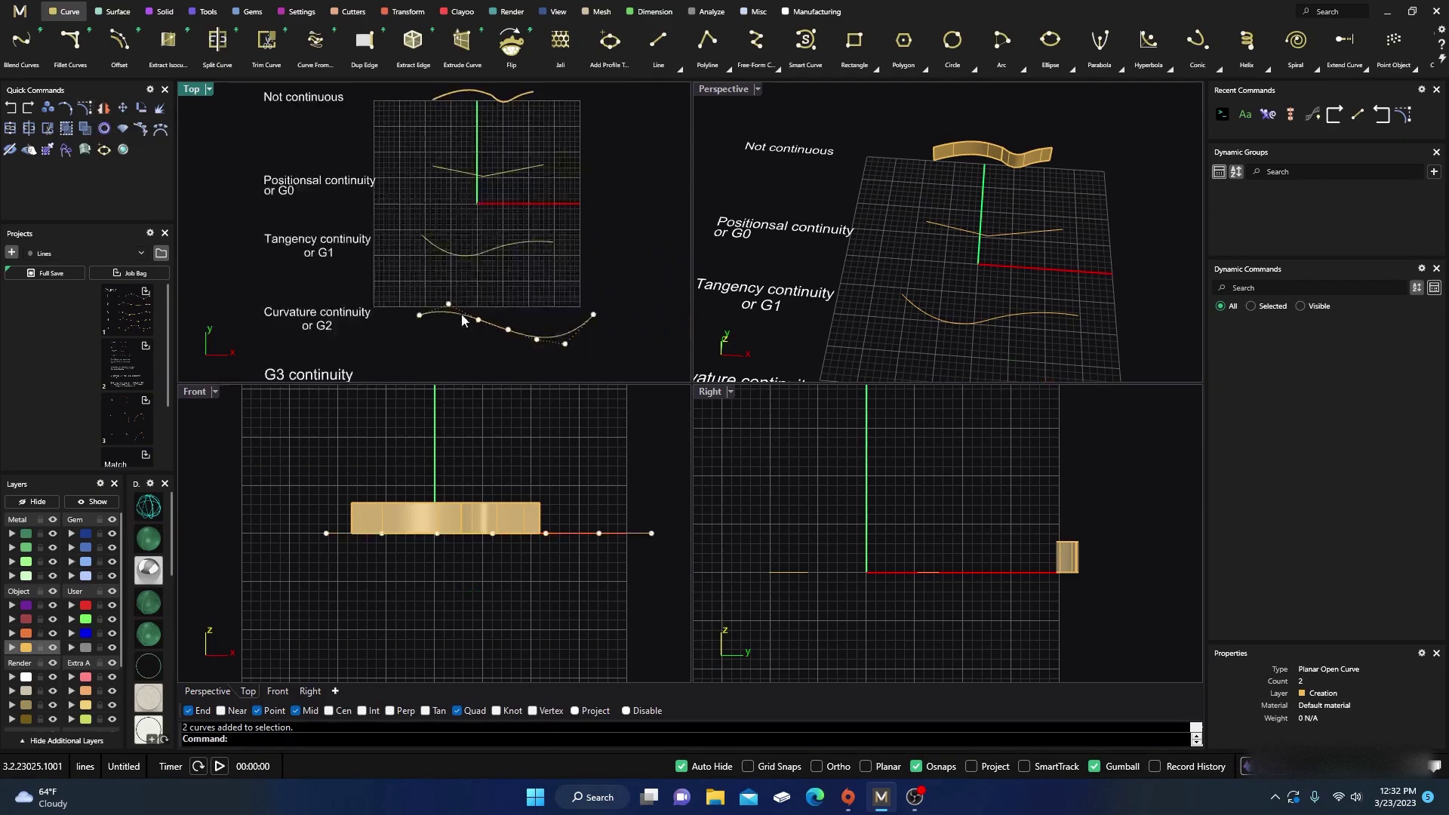
pyautogui.scroll(3, 527, 348)
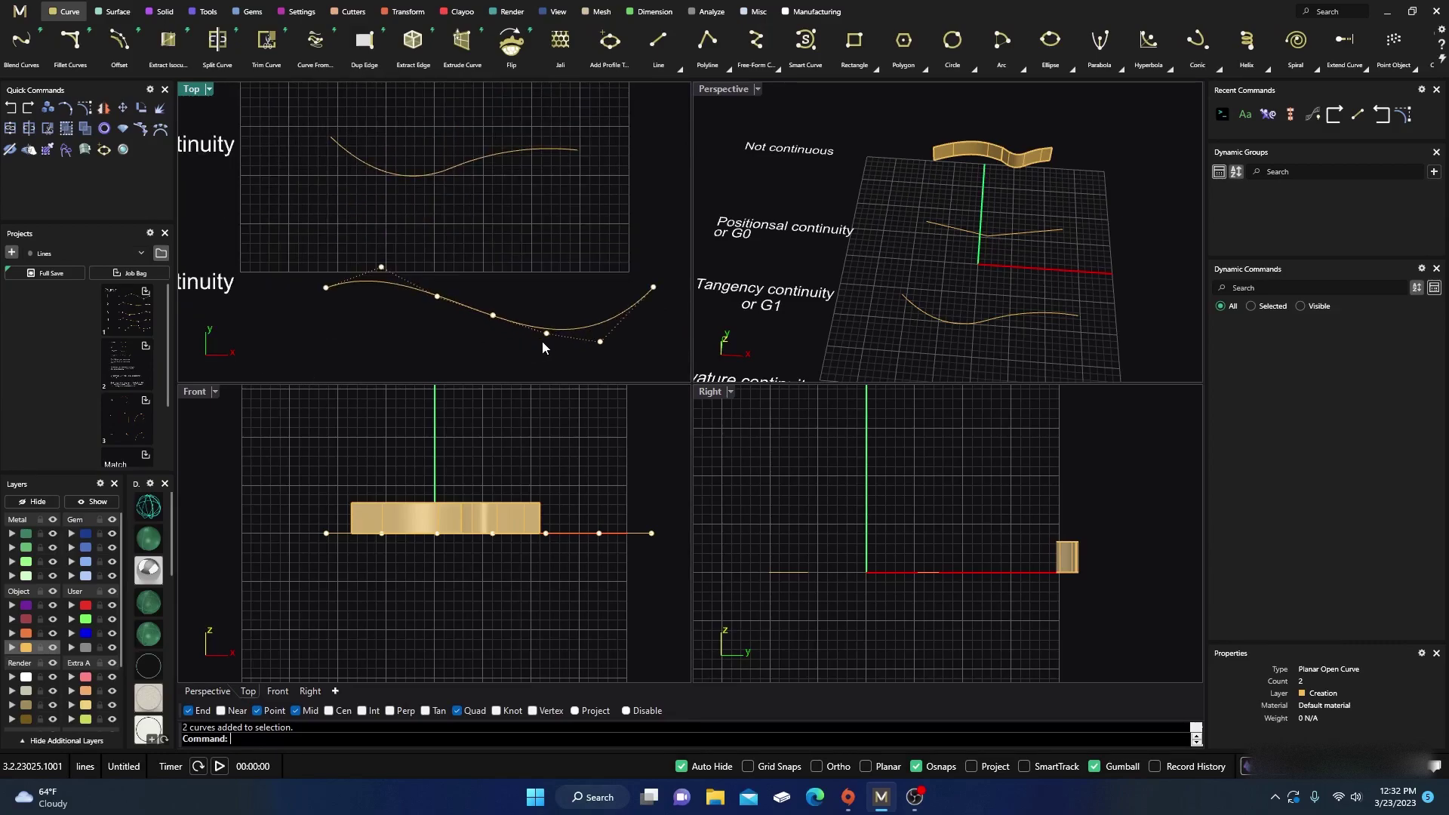
pyautogui.click(437, 297)
pyautogui.moveTo(468, 249); pyautogui.dragTo(468, 249)
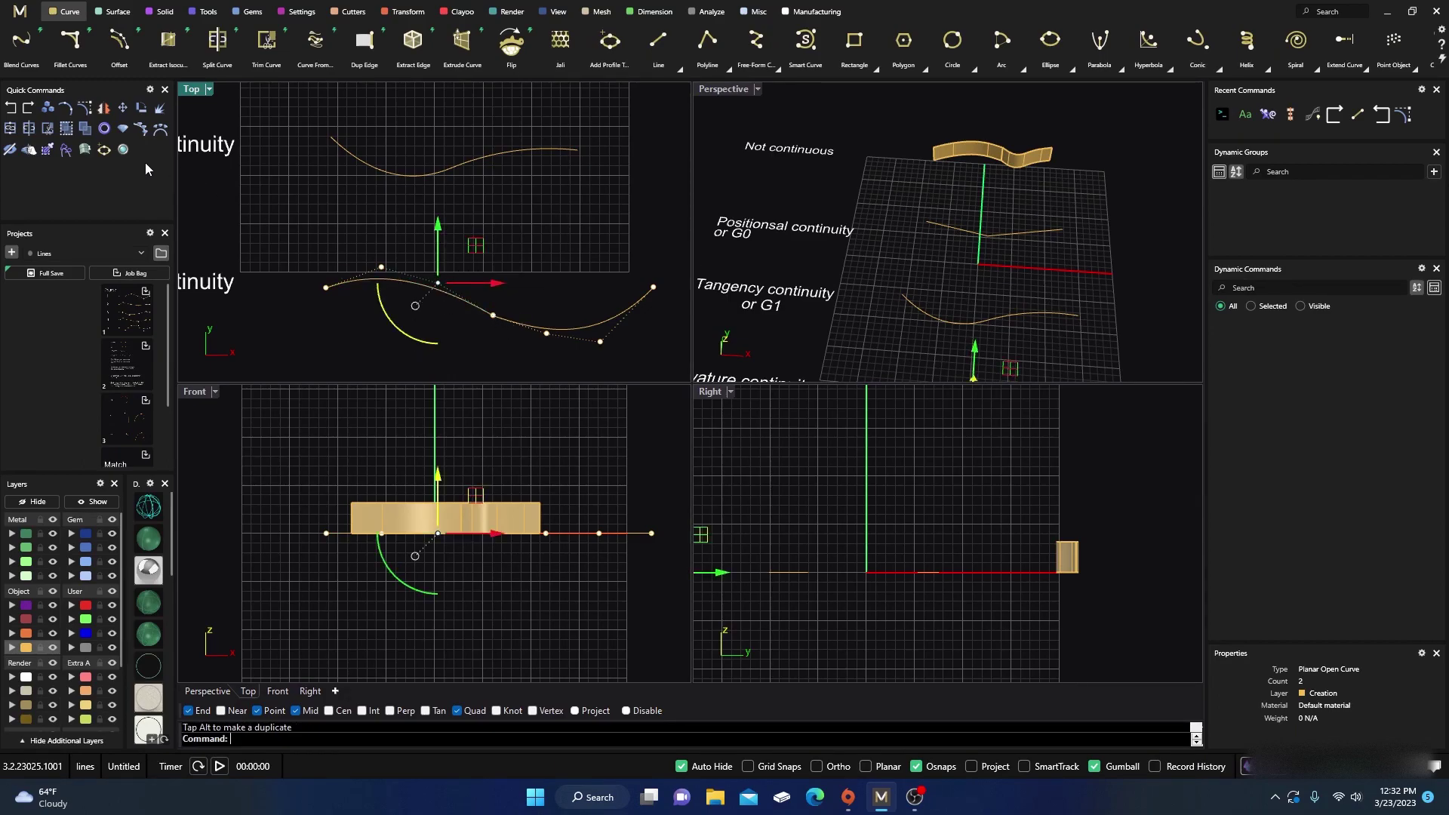
pyautogui.click(11, 108)
pyautogui.click(517, 246)
# Step: Examine the G2 curves around their shared endpoint, highlighting the left curve to see where it ends
pyautogui.scroll(-3, 516, 264)
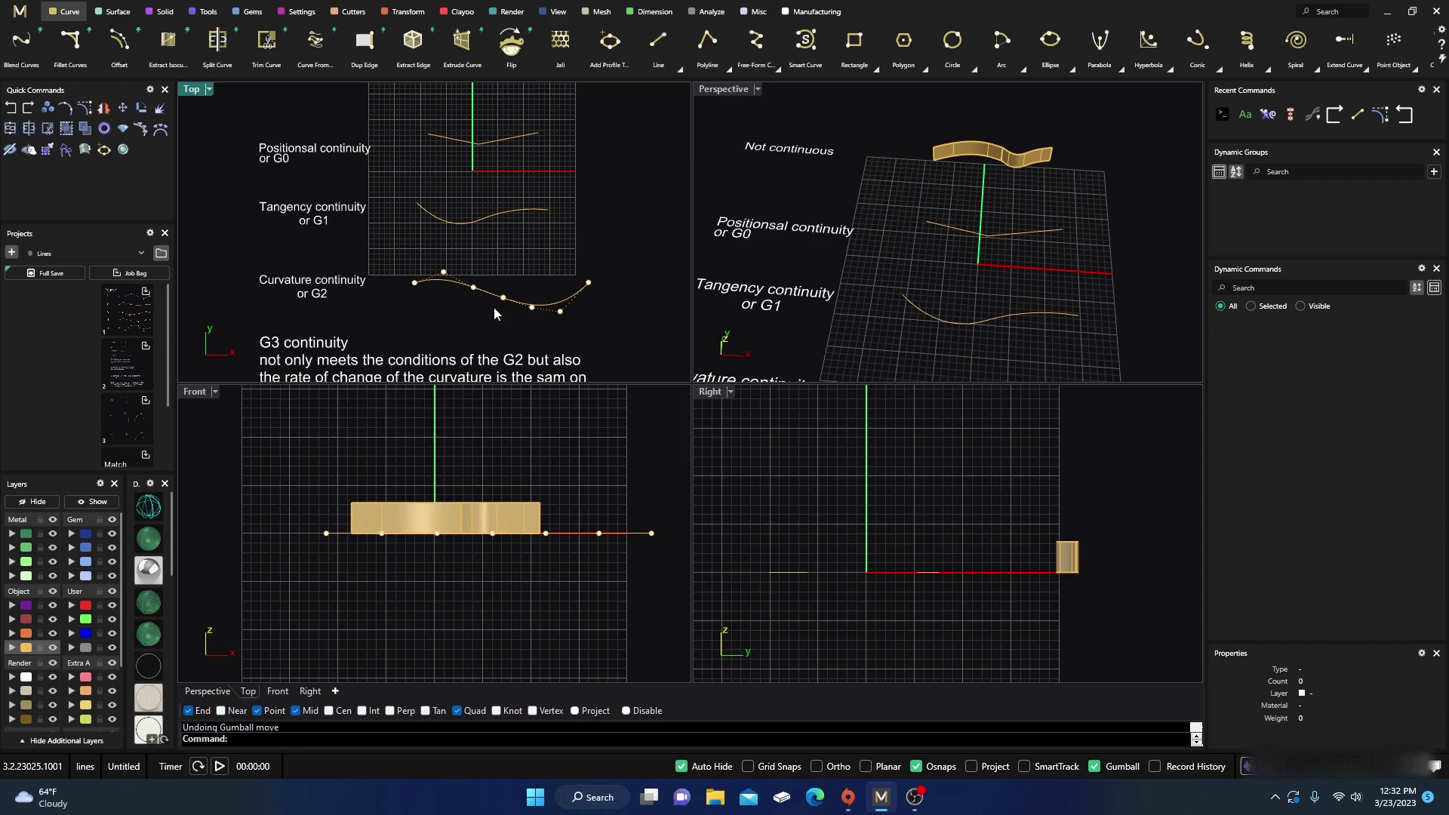
pyautogui.scroll(3, 492, 315)
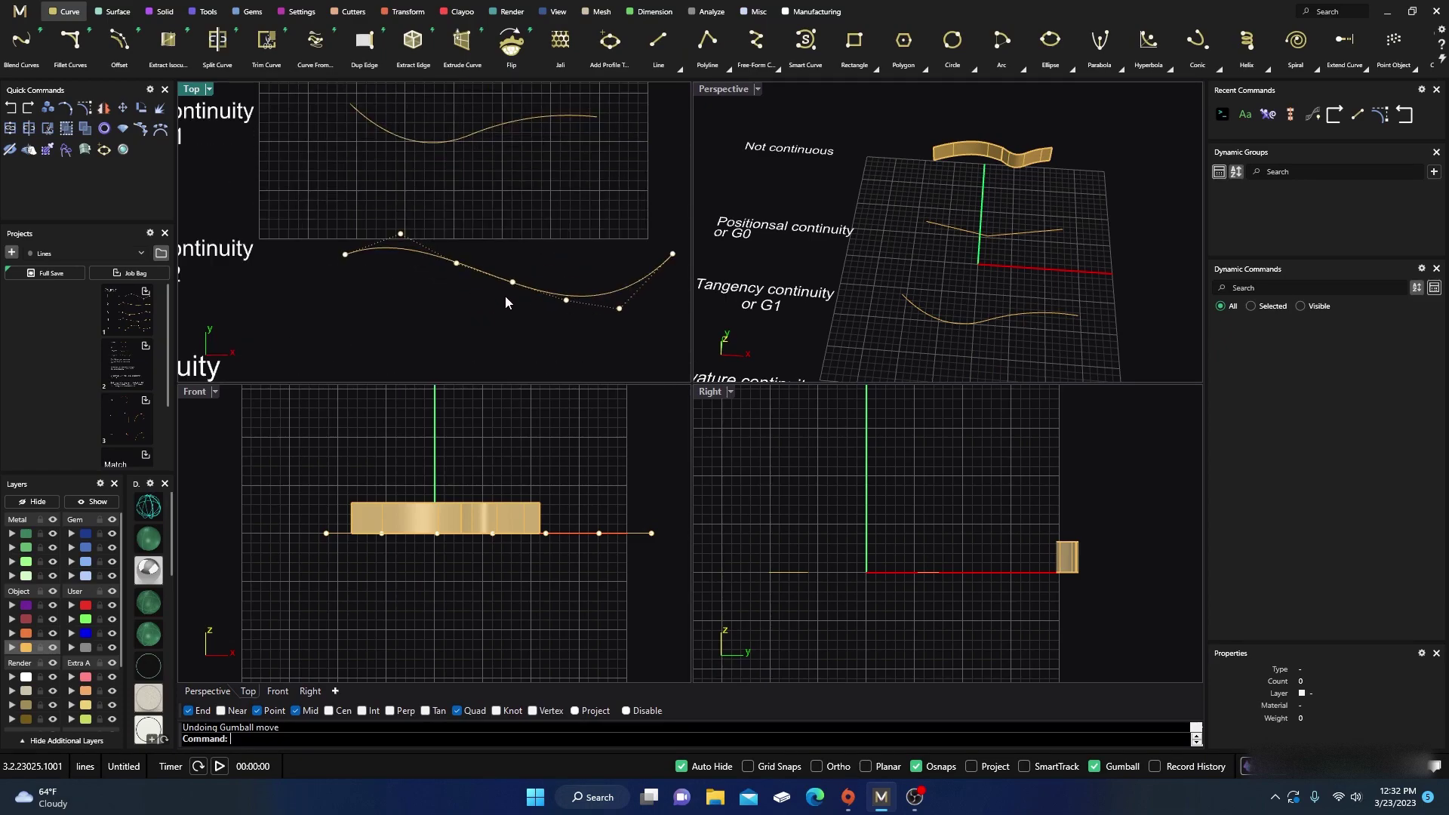
pyautogui.scroll(-4, 469, 318)
pyautogui.scroll(4, 465, 302)
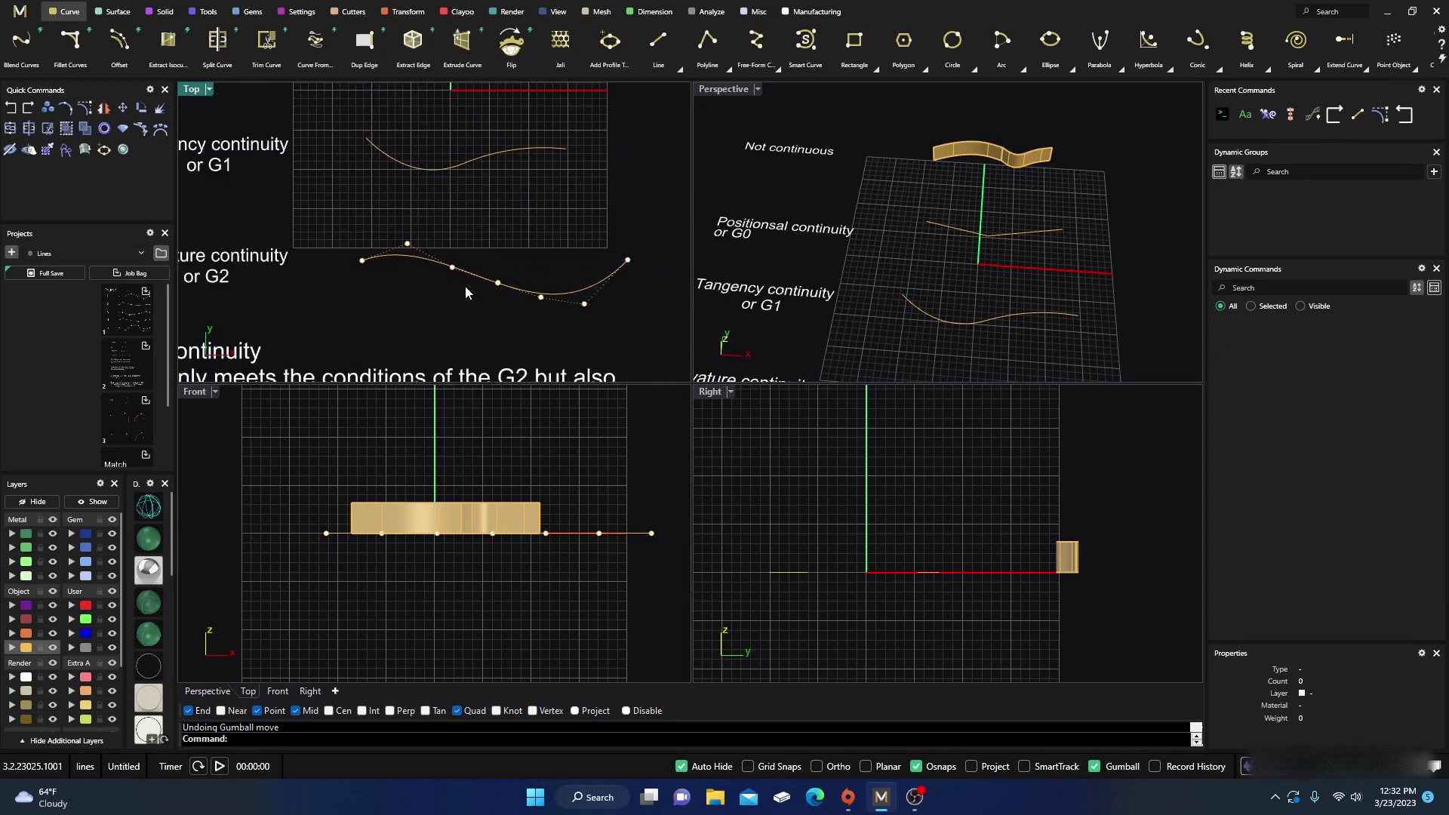
pyautogui.click(409, 261)
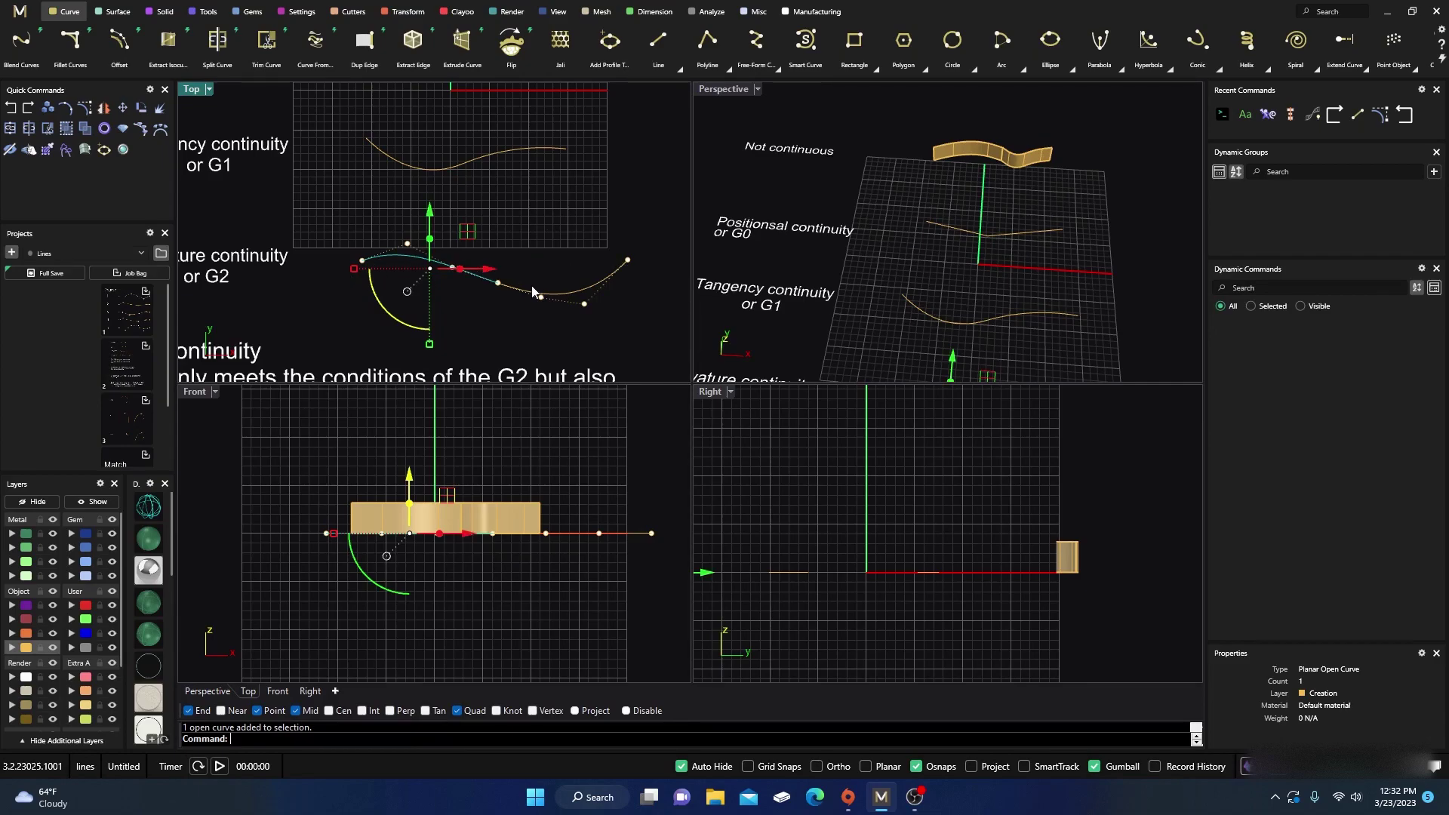
pyautogui.click(525, 218)
# Step: Read the G3 continuity note below the G2 curves in the Top view
pyautogui.scroll(-3, 494, 276)
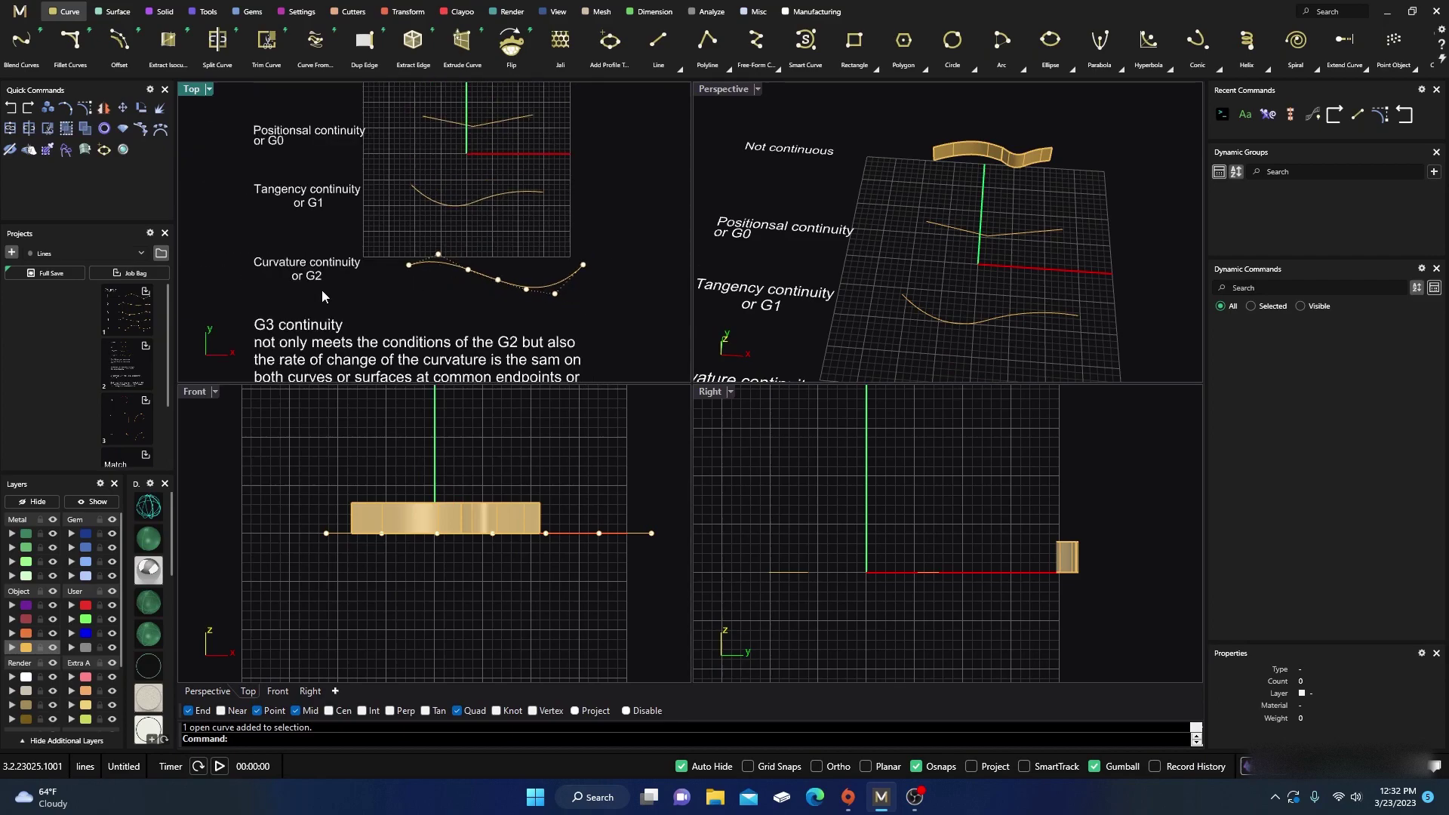
pyautogui.scroll(2, 322, 291)
pyautogui.scroll(-3, 376, 224)
pyautogui.moveTo(393, 277); pyautogui.dragTo(396, 204, button='right')
pyautogui.scroll(1, 361, 335)
pyautogui.scroll(1, 361, 342)
pyautogui.scroll(-1, 378, 306)
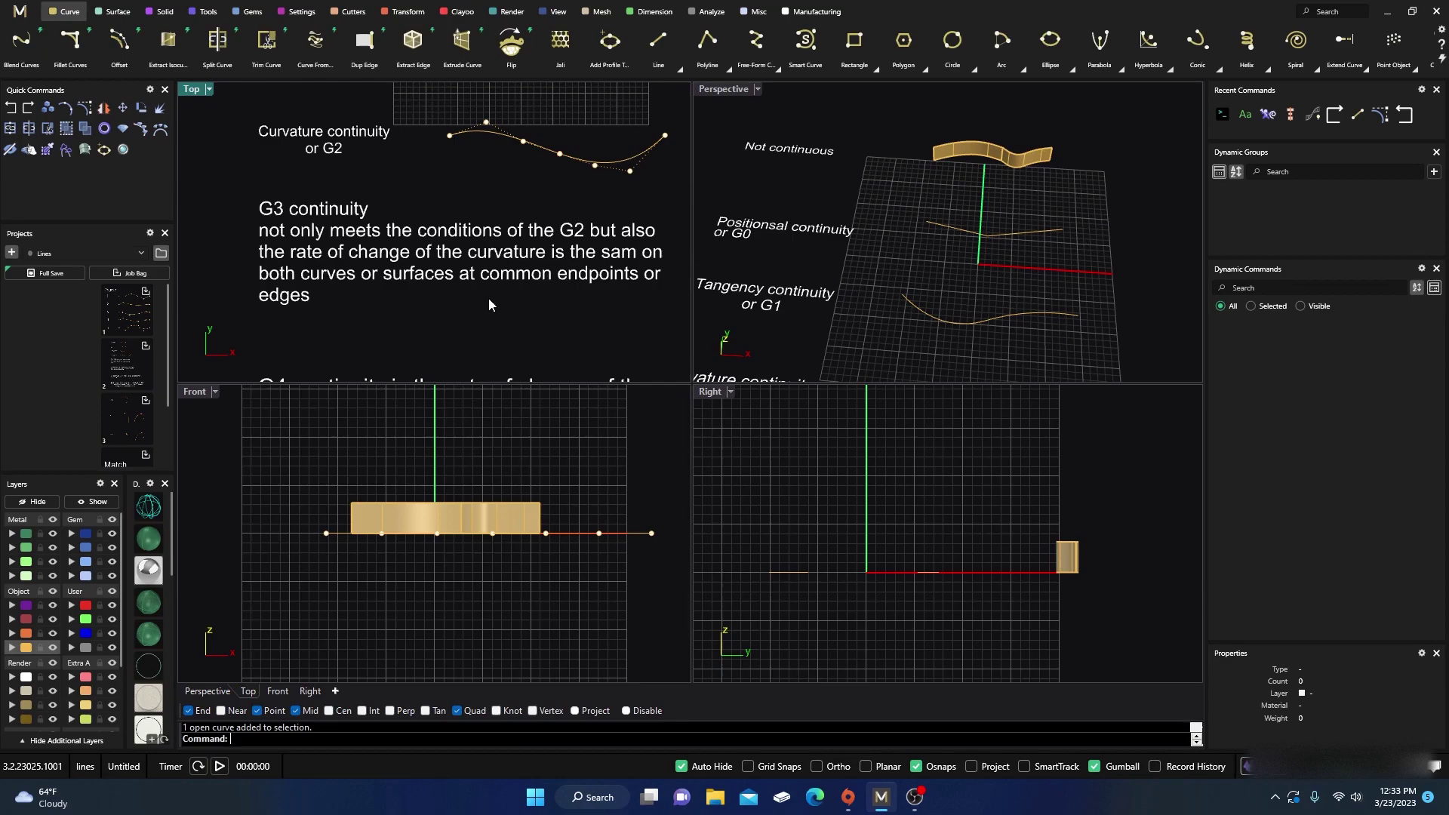
# Step: Read the G4 continuity note below the G3 text
pyautogui.scroll(-2, 409, 289)
pyautogui.scroll(-2, 440, 193)
pyautogui.scroll(4, 438, 276)
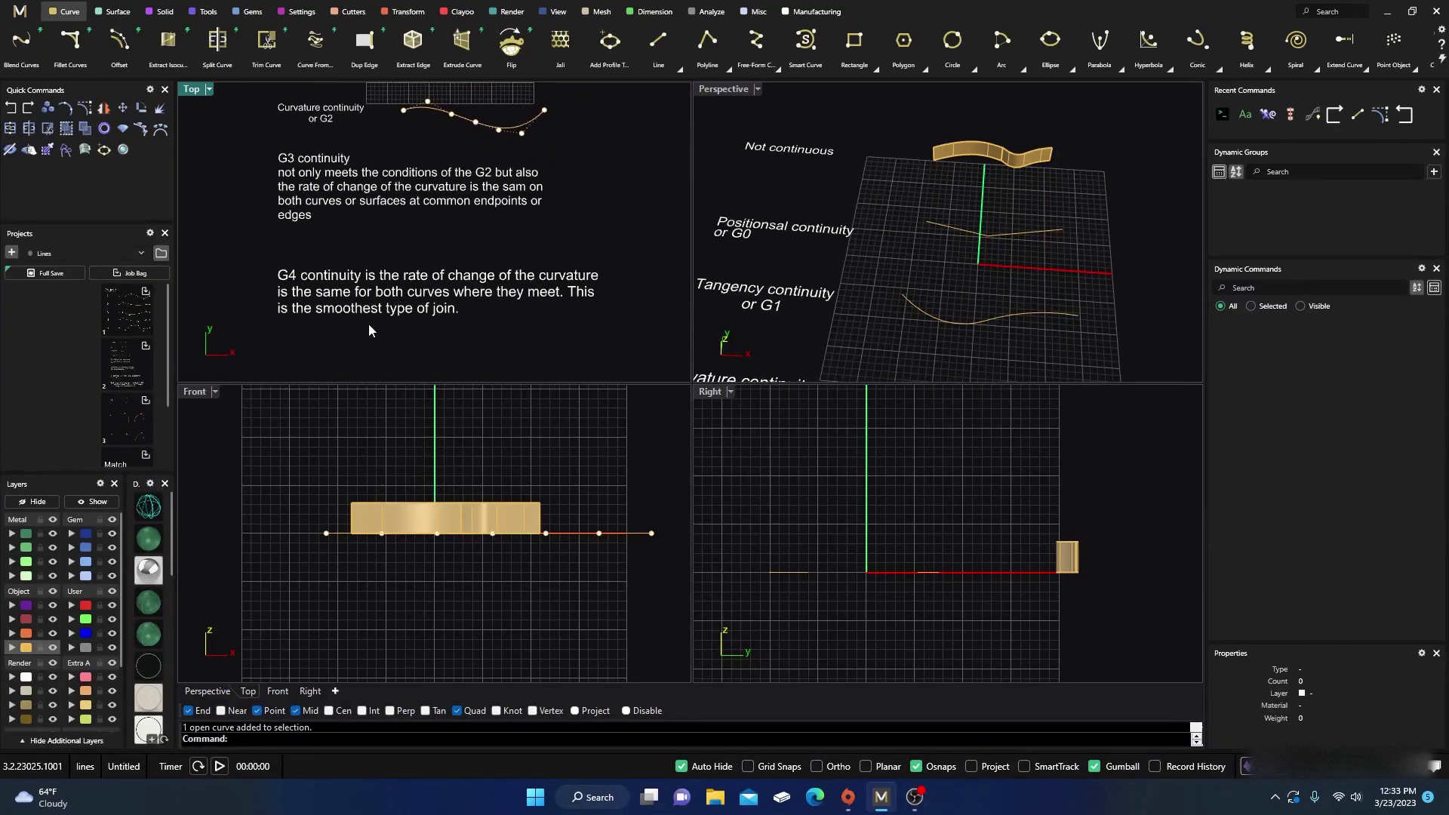
pyautogui.scroll(2, 369, 323)
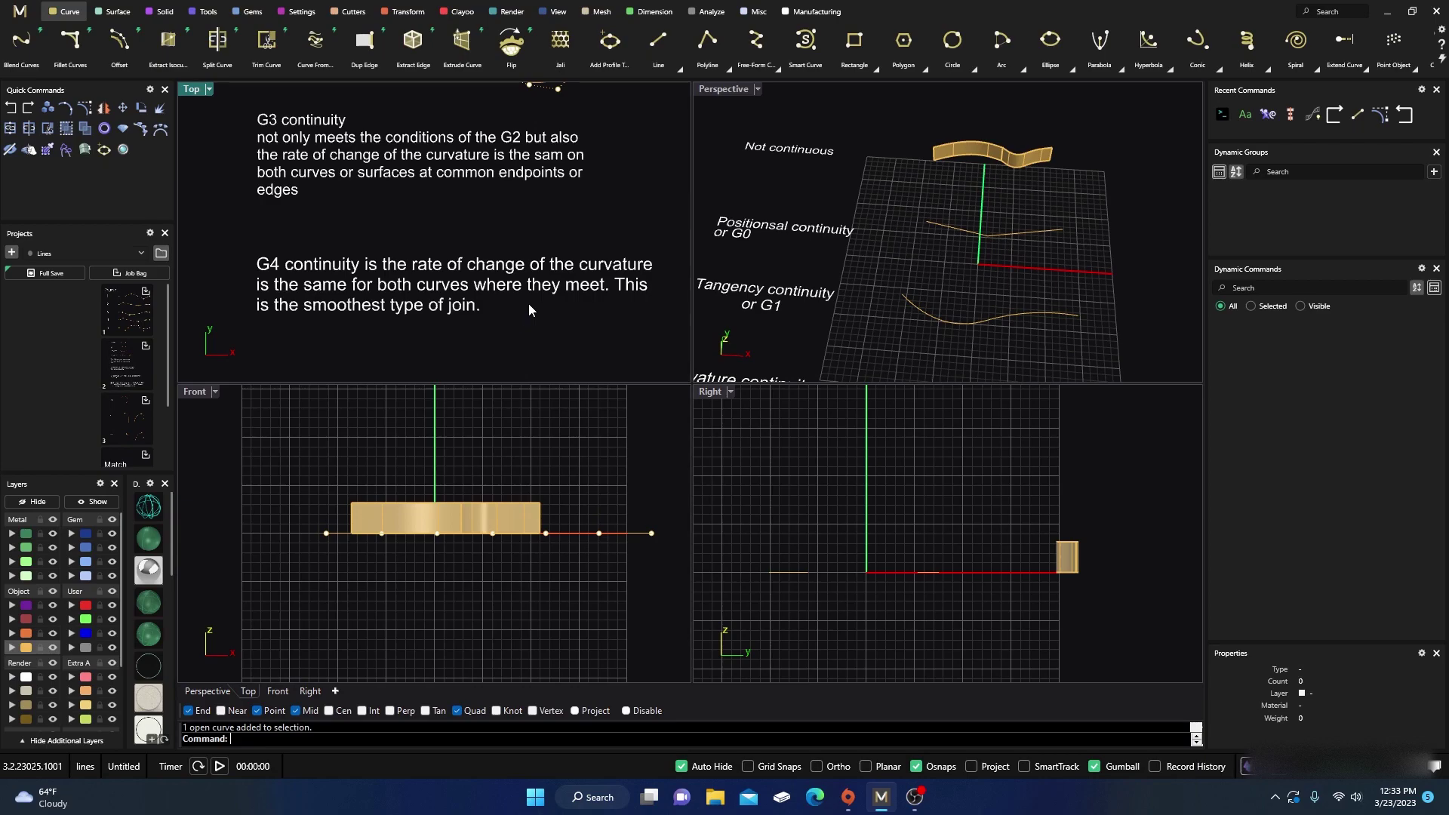
pyautogui.scroll(-2, 519, 316)
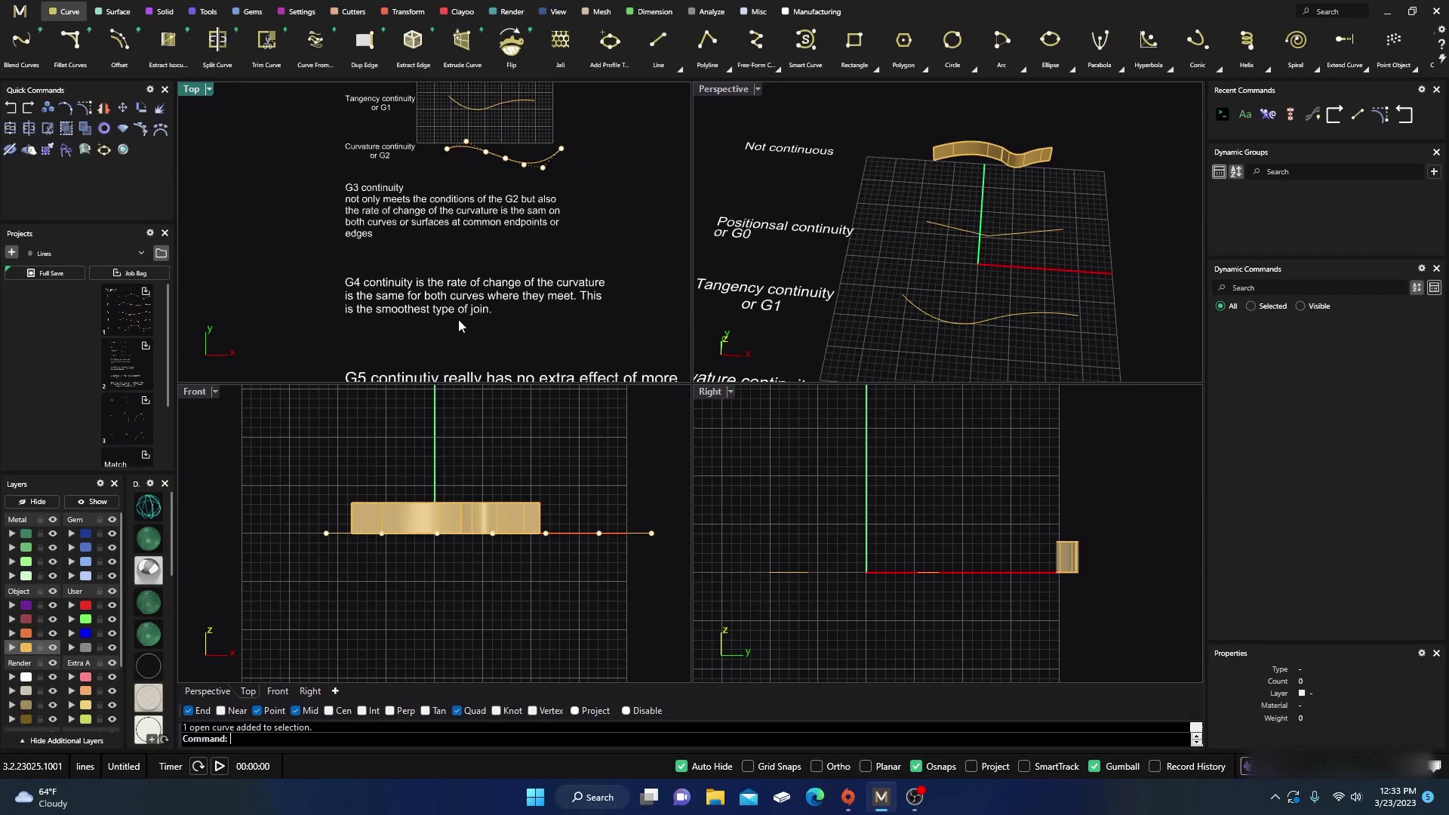
# Step: Read the G5 continuity note and the note about tools for checking the continuity levels
pyautogui.scroll(-2, 457, 219)
pyautogui.scroll(4, 466, 273)
pyautogui.moveTo(391, 273); pyautogui.dragTo(334, 243, button='right')
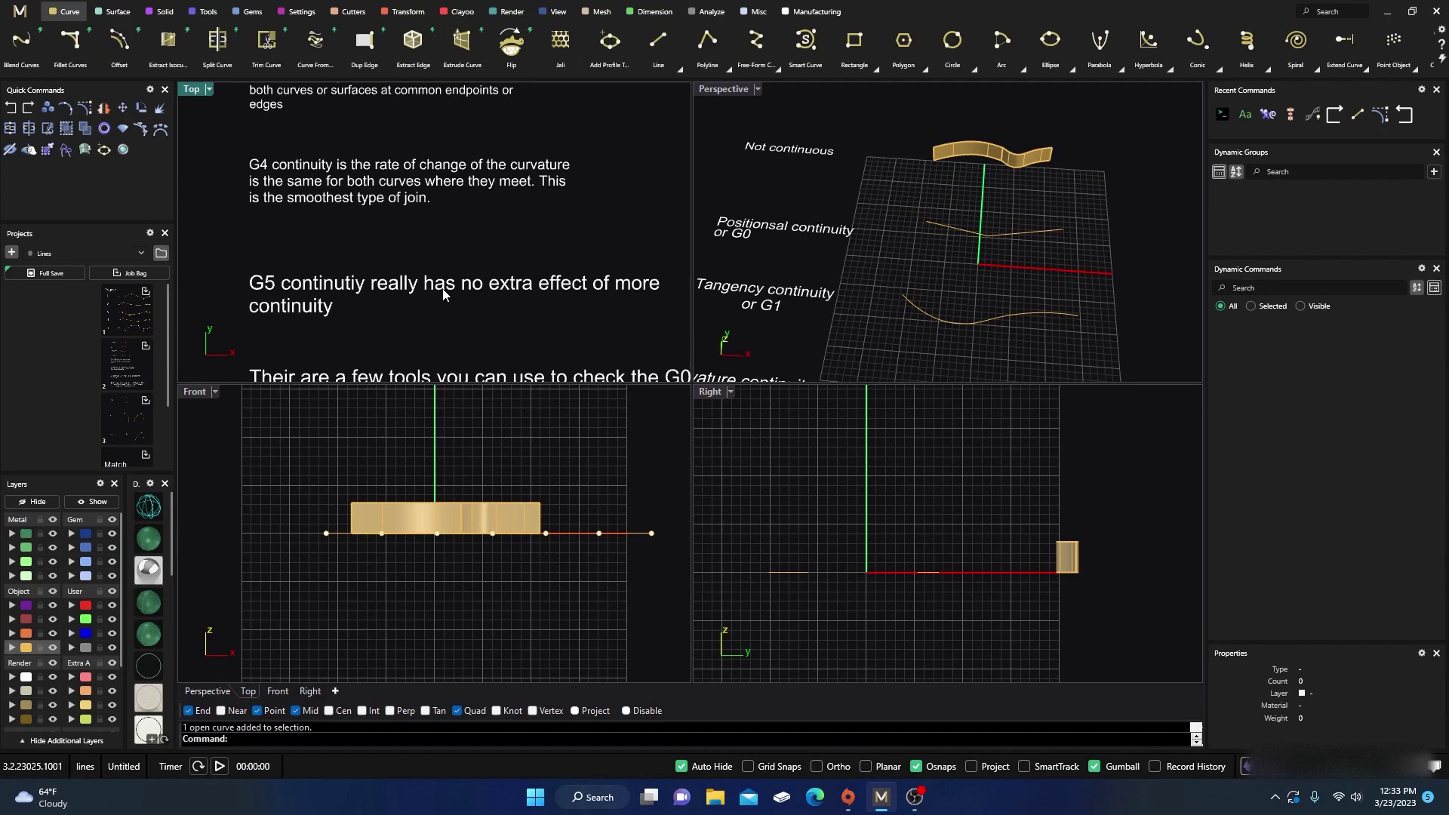
pyautogui.scroll(-1, 373, 310)
pyautogui.scroll(-3, 373, 310)
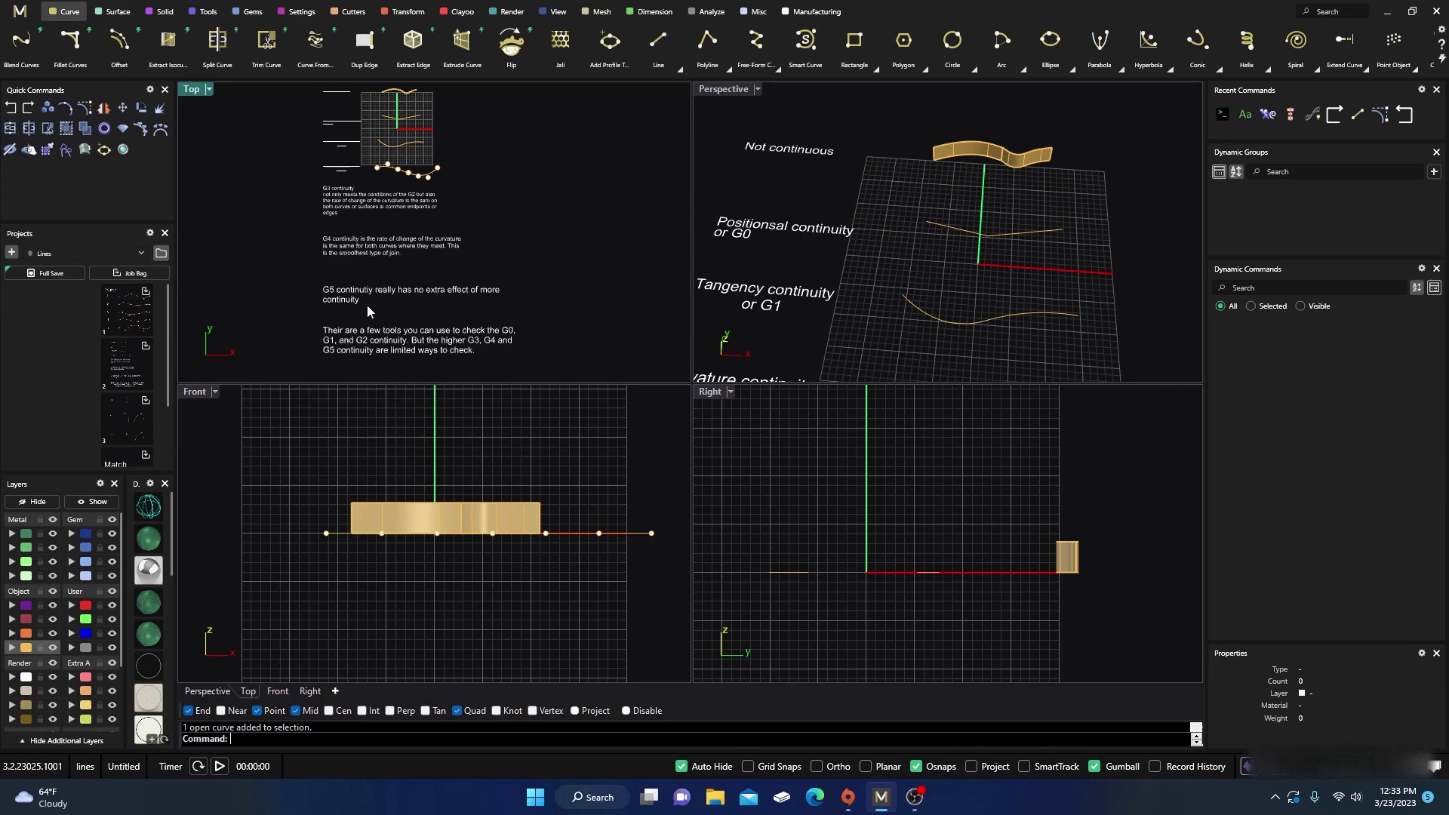
pyautogui.scroll(-1, 366, 304)
pyautogui.scroll(3, 384, 317)
pyautogui.moveTo(396, 342); pyautogui.dragTo(398, 319, button='right')
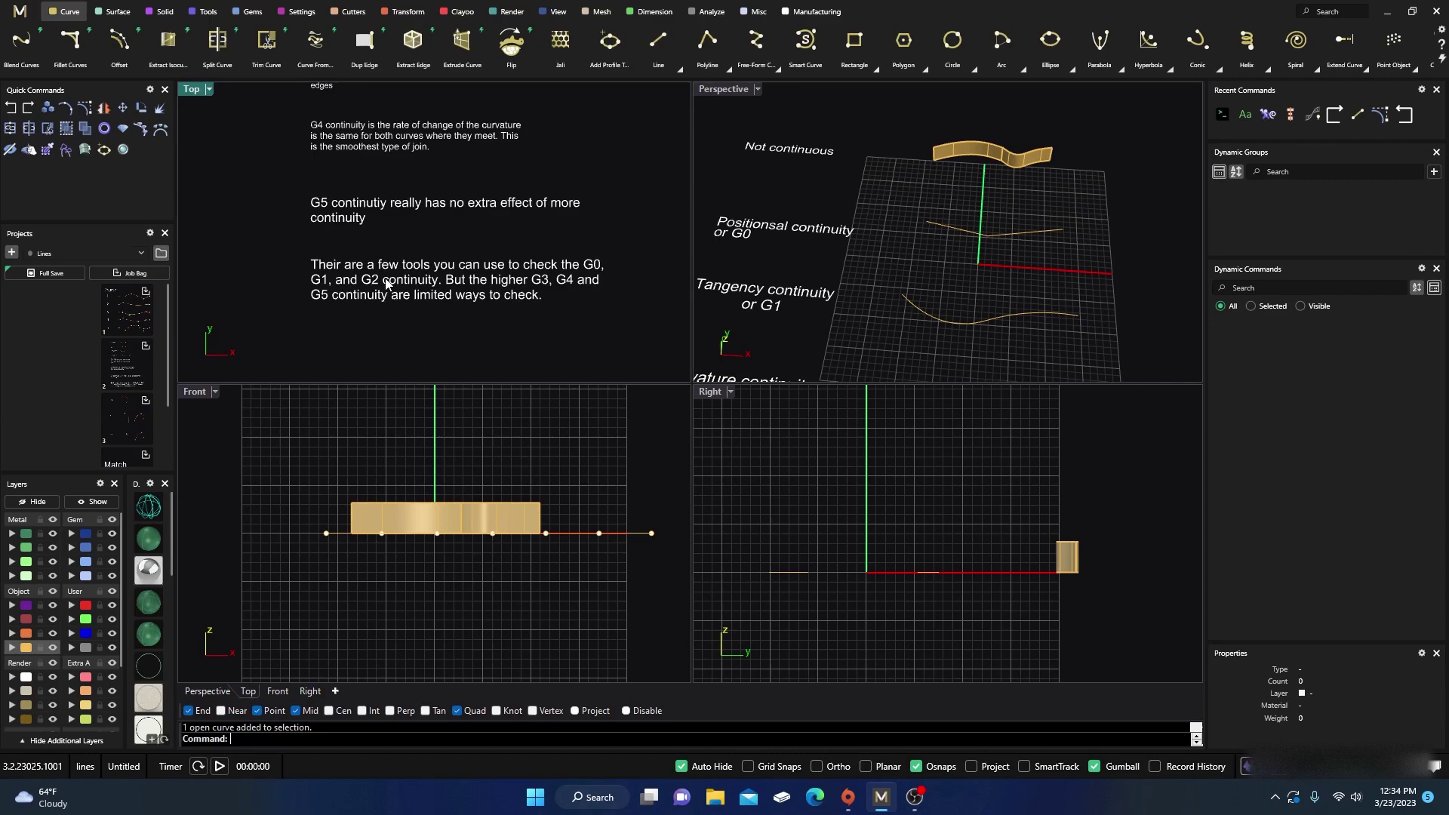
# Step: Turn off the control points of the G2 curves
pyautogui.scroll(-2, 407, 291)
pyautogui.moveTo(436, 279); pyautogui.dragTo(449, 327, button='right')
pyautogui.moveTo(443, 249)
pyautogui.mouseDown(button='right')
pyautogui.moveTo(464, 310)
pyautogui.moveTo(448, 280)
pyautogui.mouseUp(button='right')
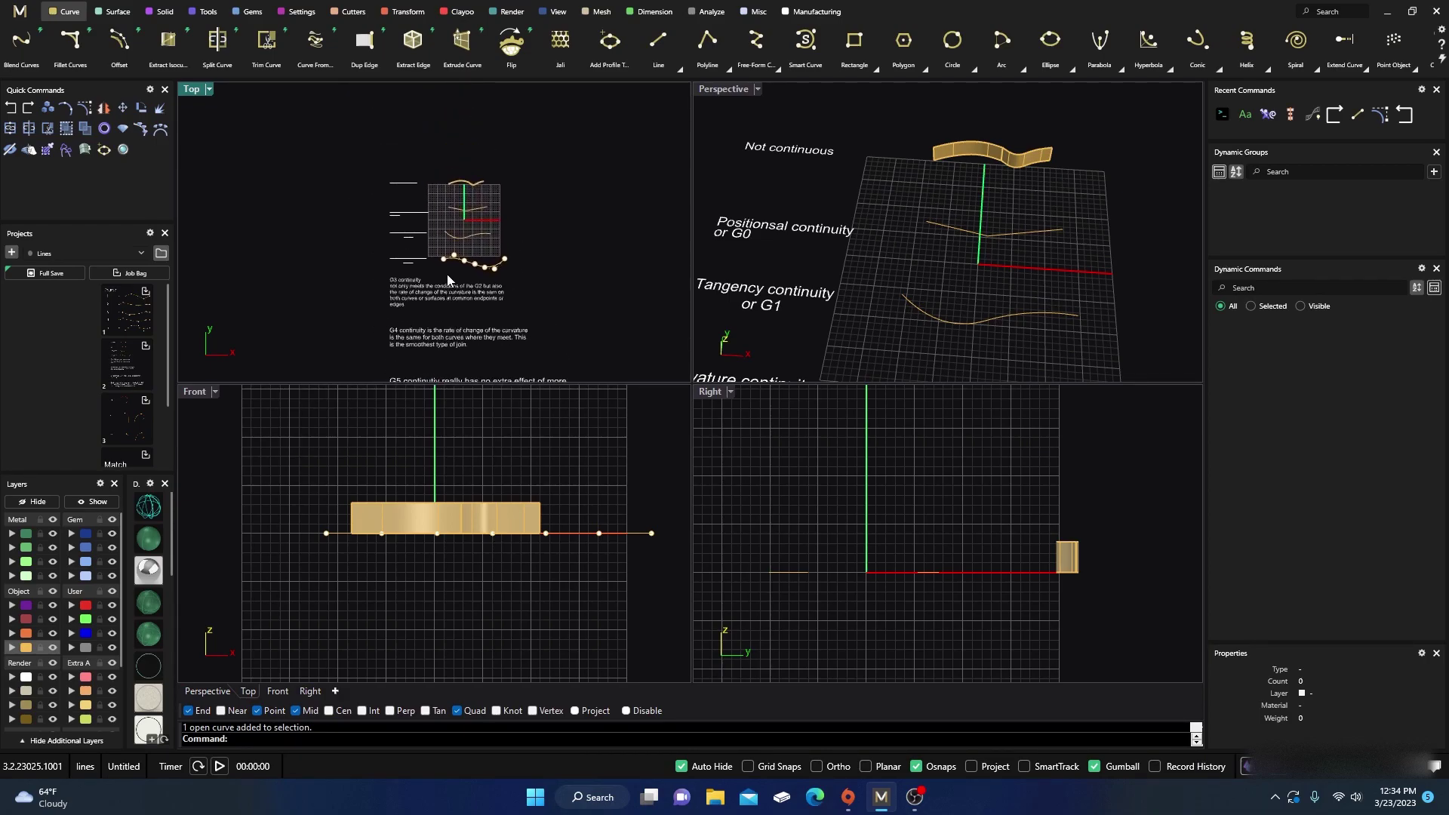
pyautogui.scroll(5, 448, 279)
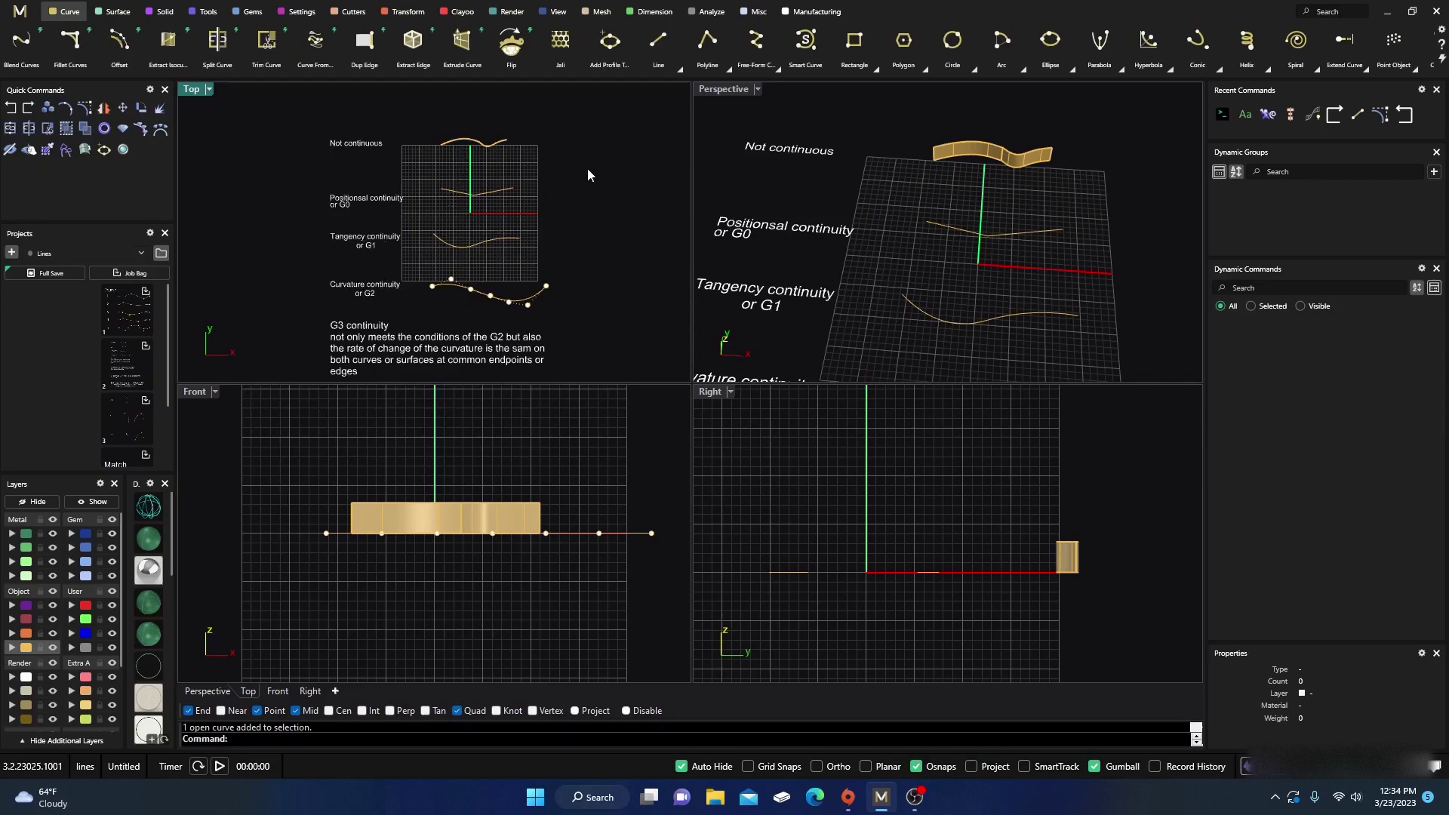
pyautogui.press('Escape')
# Step: Extrude the G0, G1 and G2 example curves vertically into surfaces in the maximized Perspective view
pyautogui.doubleClick(746, 90)
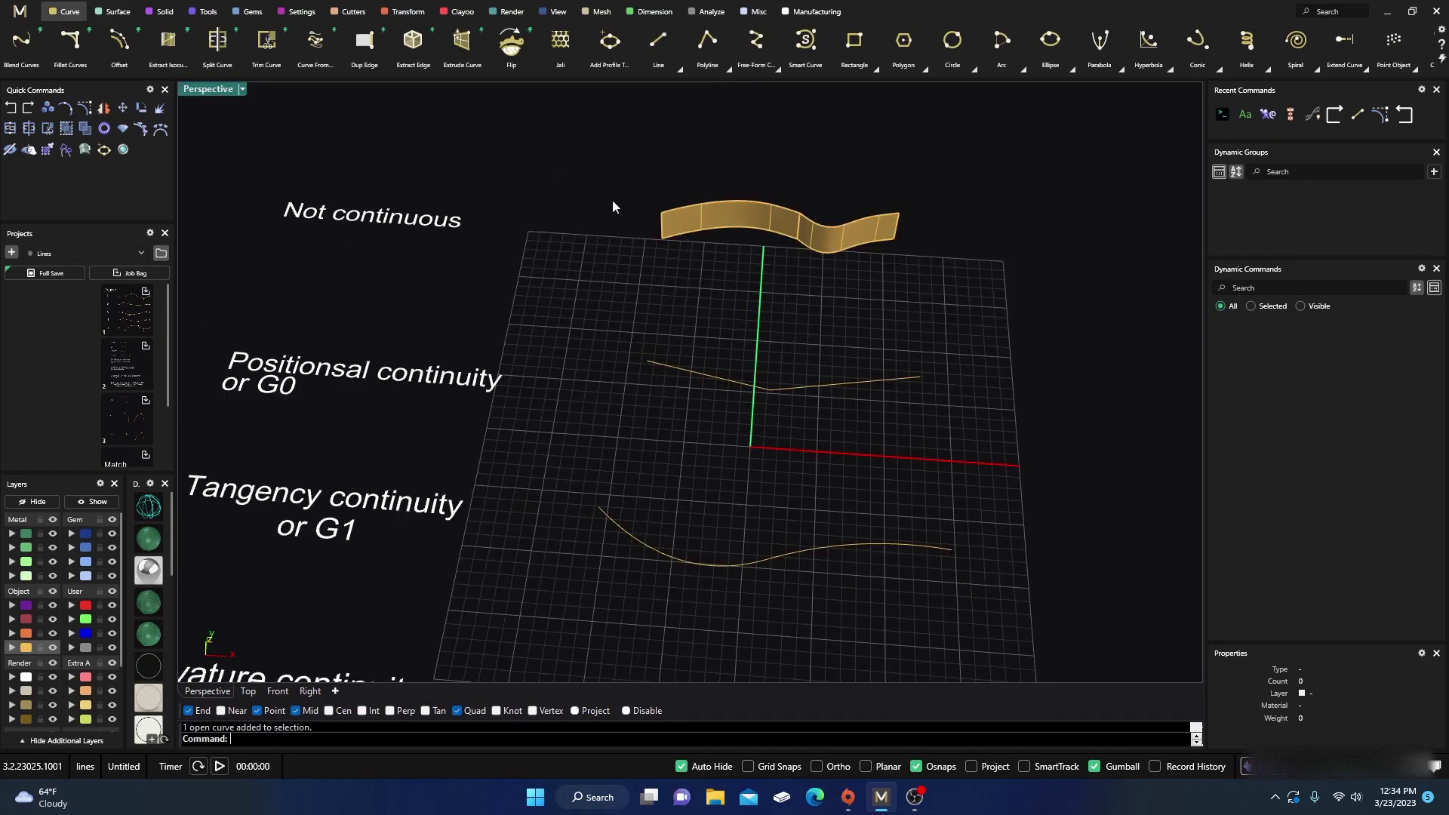
pyautogui.scroll(-3, 621, 193)
pyautogui.moveTo(819, 501); pyautogui.dragTo(708, 287)
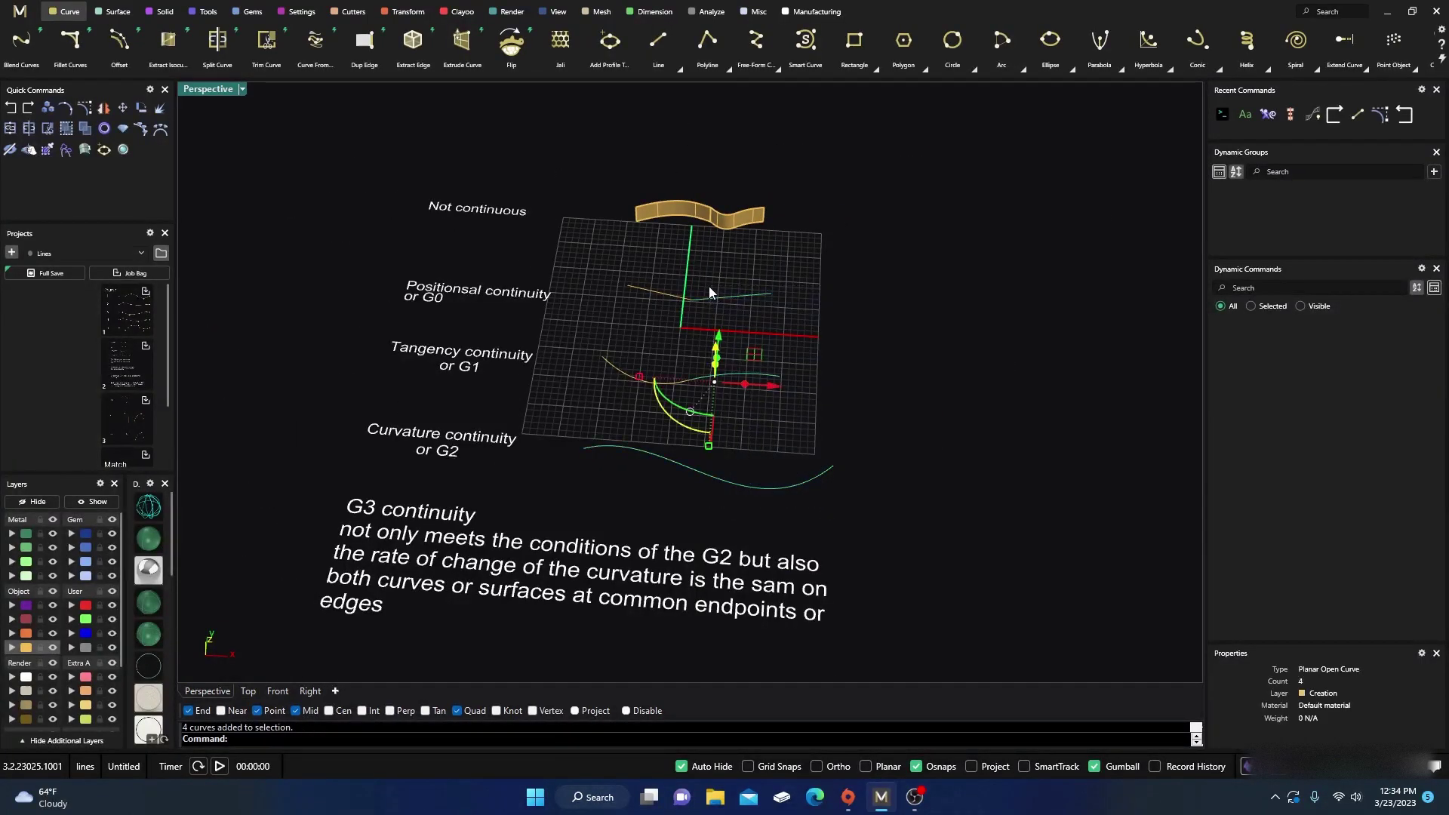
pyautogui.moveTo(833, 513); pyautogui.dragTo(626, 270)
pyautogui.moveTo(770, 418); pyautogui.dragTo(713, 353, button='right')
pyautogui.moveTo(713, 353); pyautogui.dragTo(716, 316)
pyautogui.click(537, 171)
pyautogui.moveTo(537, 171); pyautogui.dragTo(569, 315, button='right')
# Step: Examine the joints of the G0, G1 and G2 extruded surfaces up close, one after another
pyautogui.scroll(5, 739, 302)
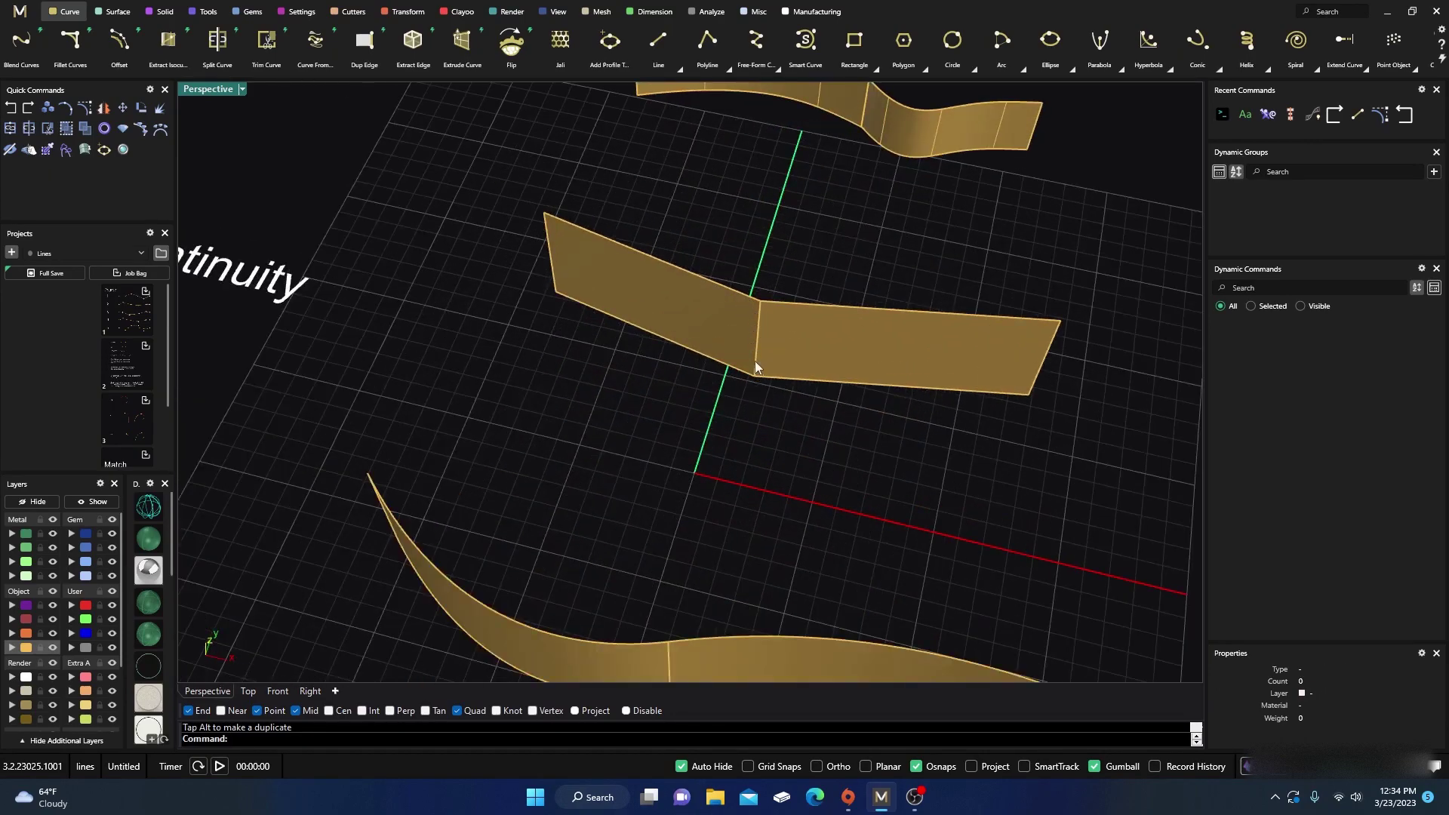
pyautogui.scroll(-3, 740, 320)
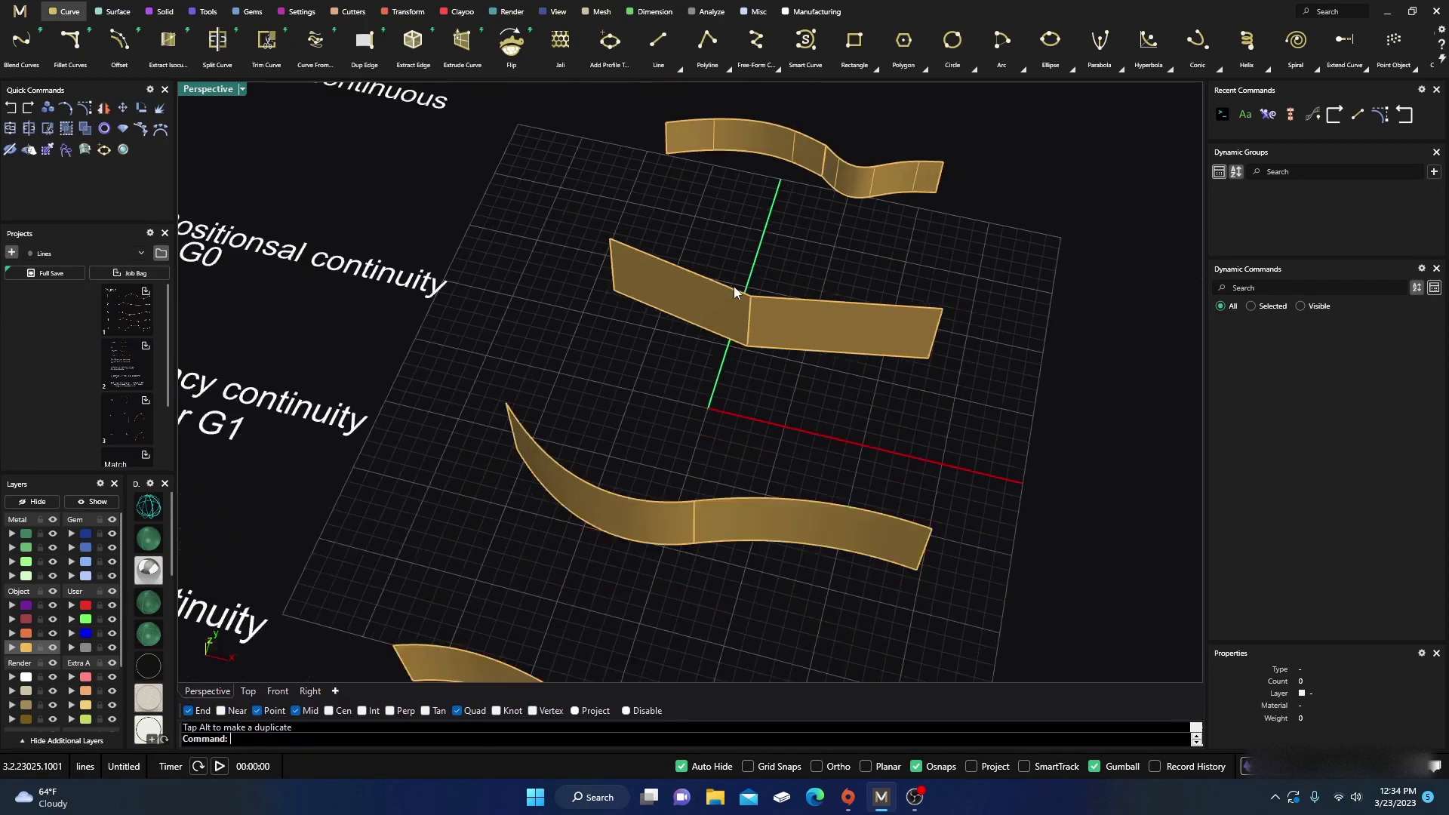
pyautogui.moveTo(717, 387); pyautogui.dragTo(717, 343, button='right')
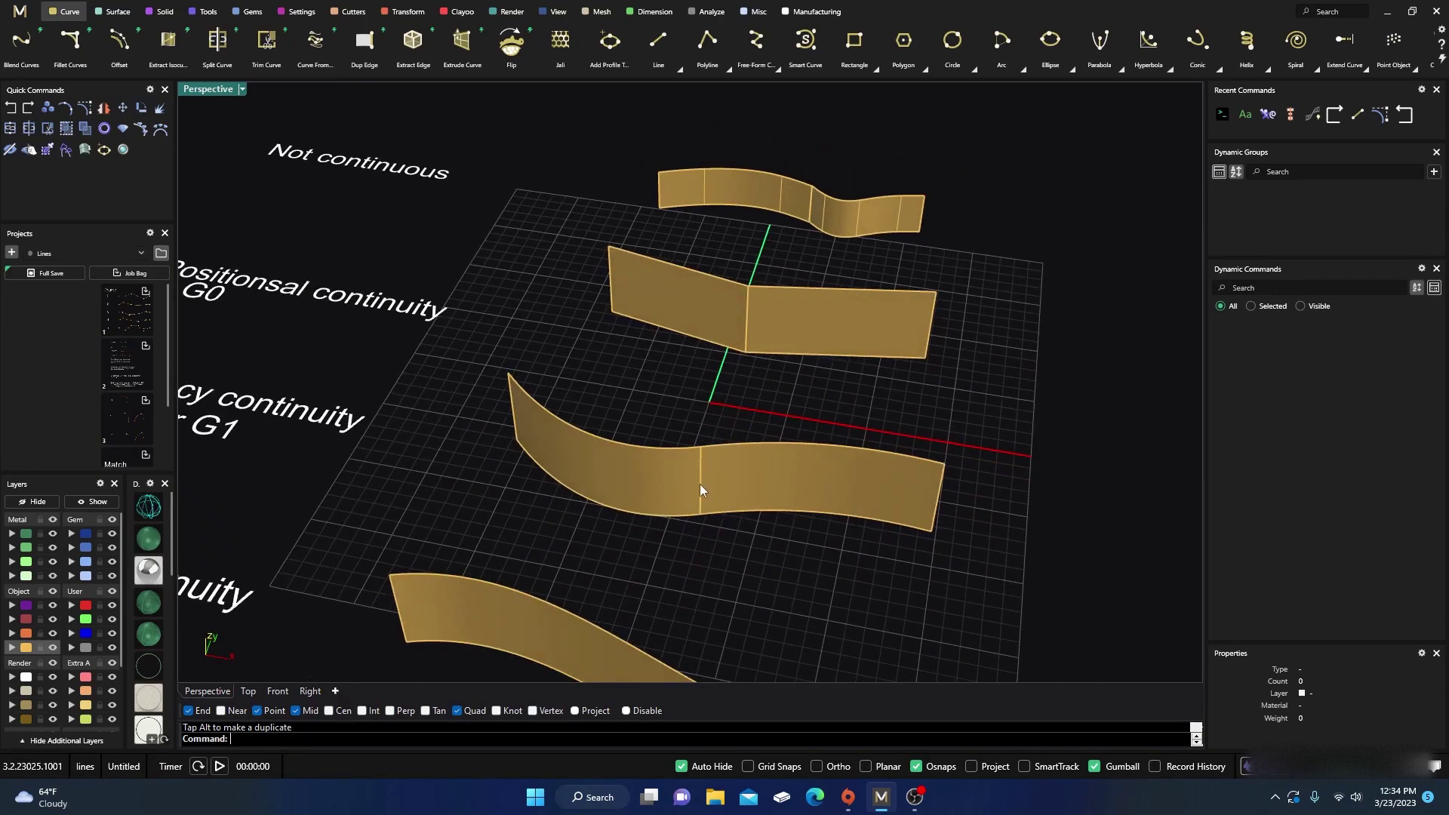
pyautogui.scroll(-5, 651, 408)
pyautogui.scroll(7, 675, 498)
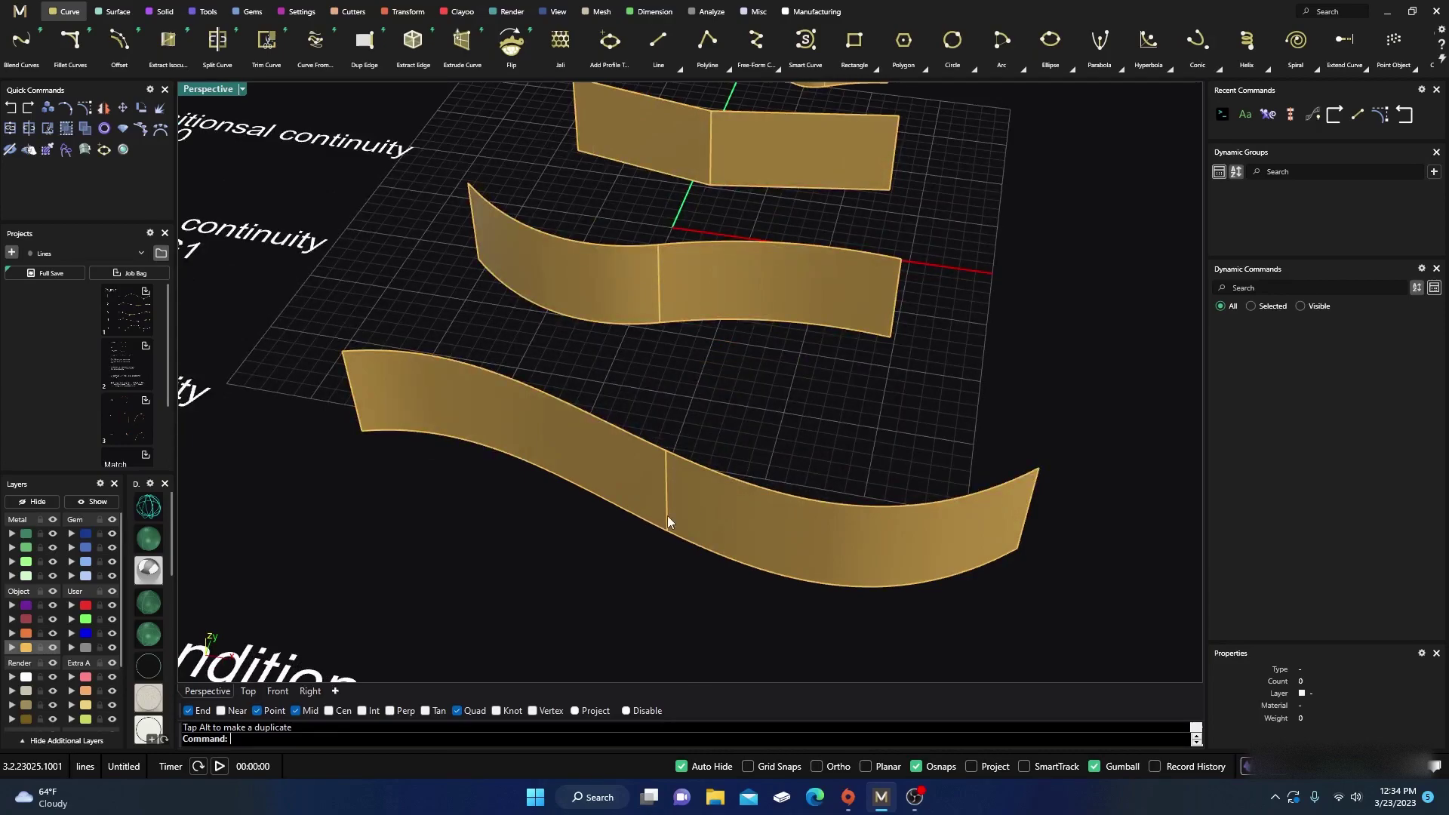
pyautogui.scroll(-4, 744, 418)
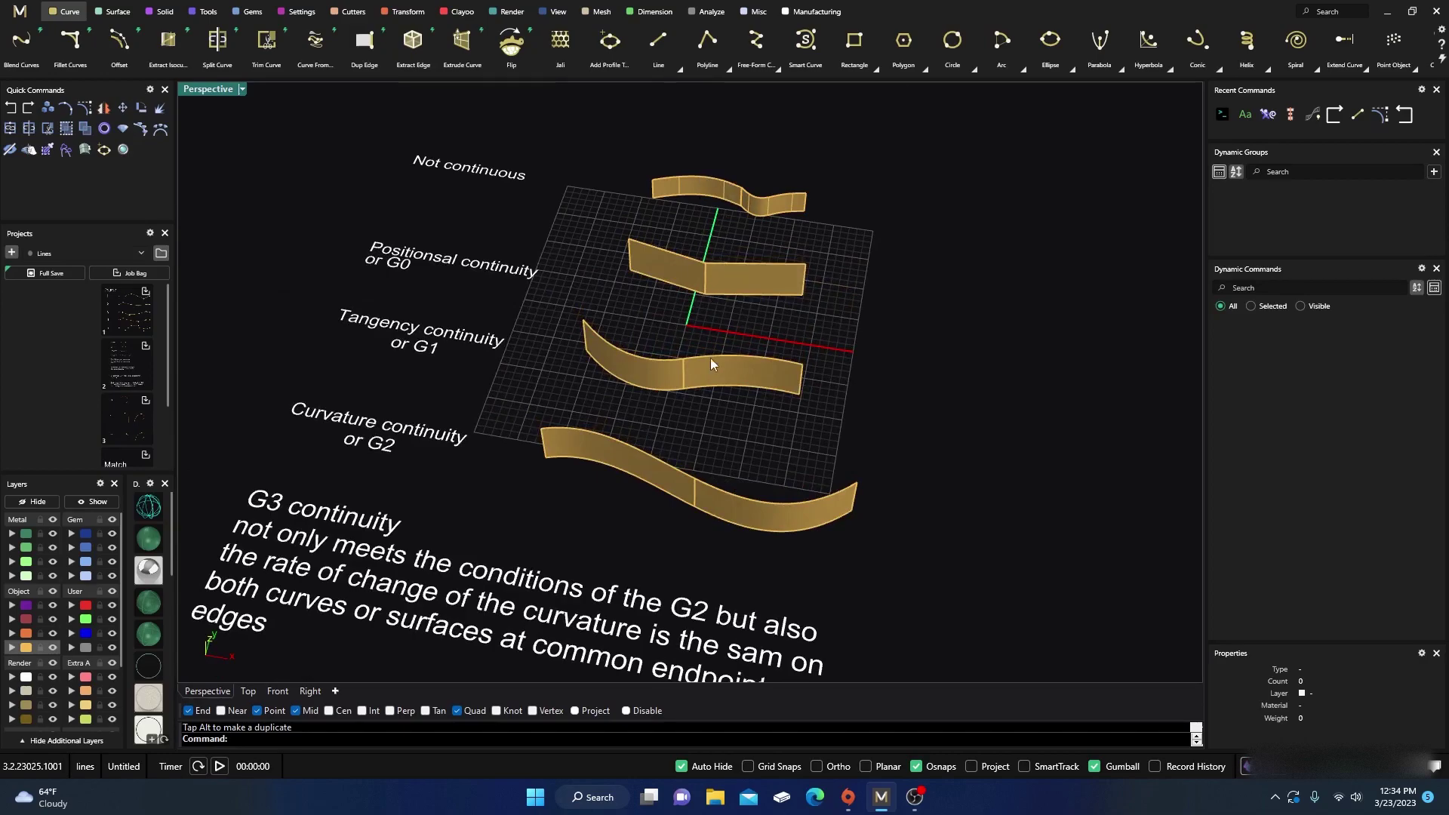
pyautogui.scroll(4, 691, 500)
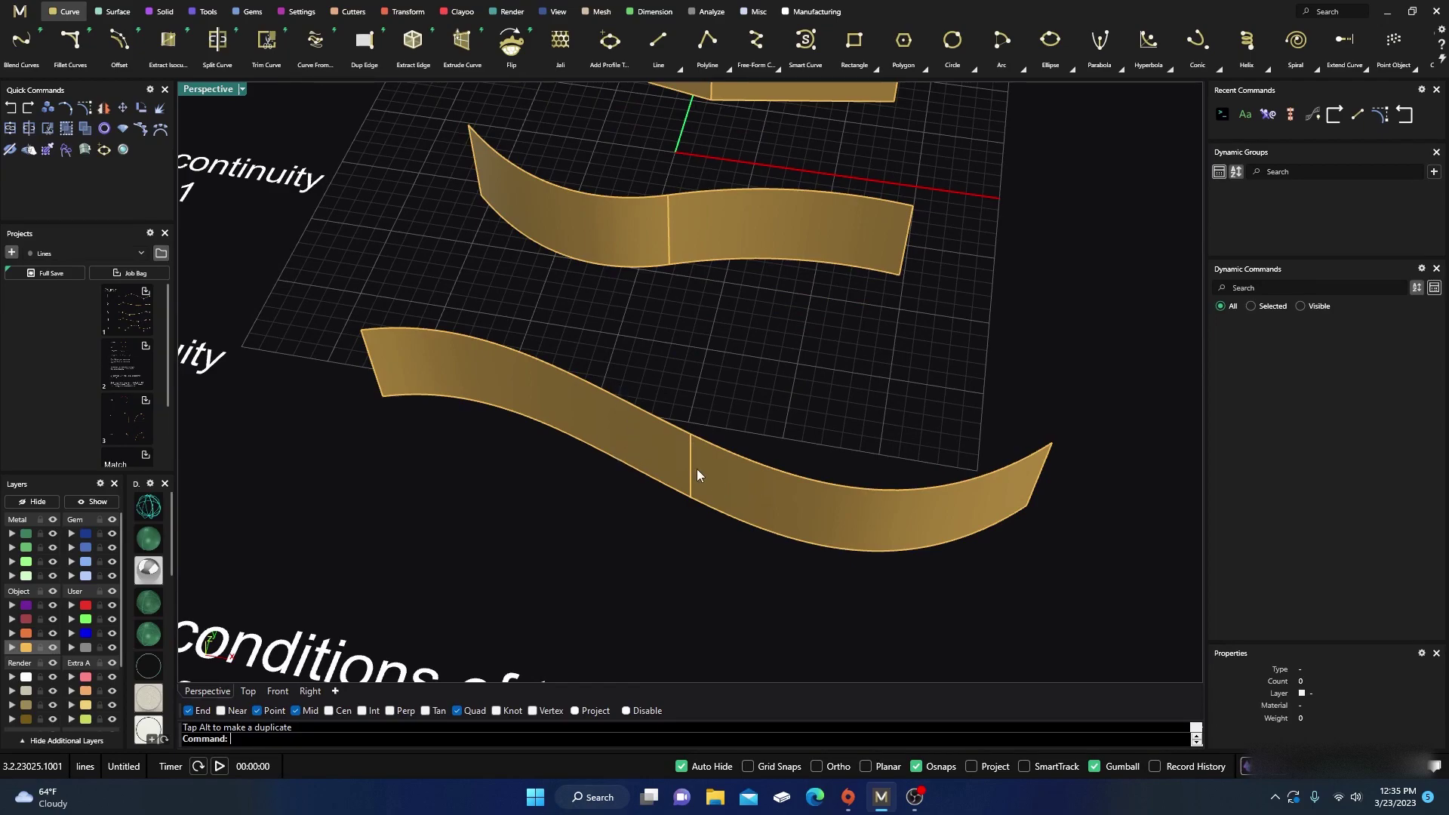
pyautogui.scroll(-4, 678, 450)
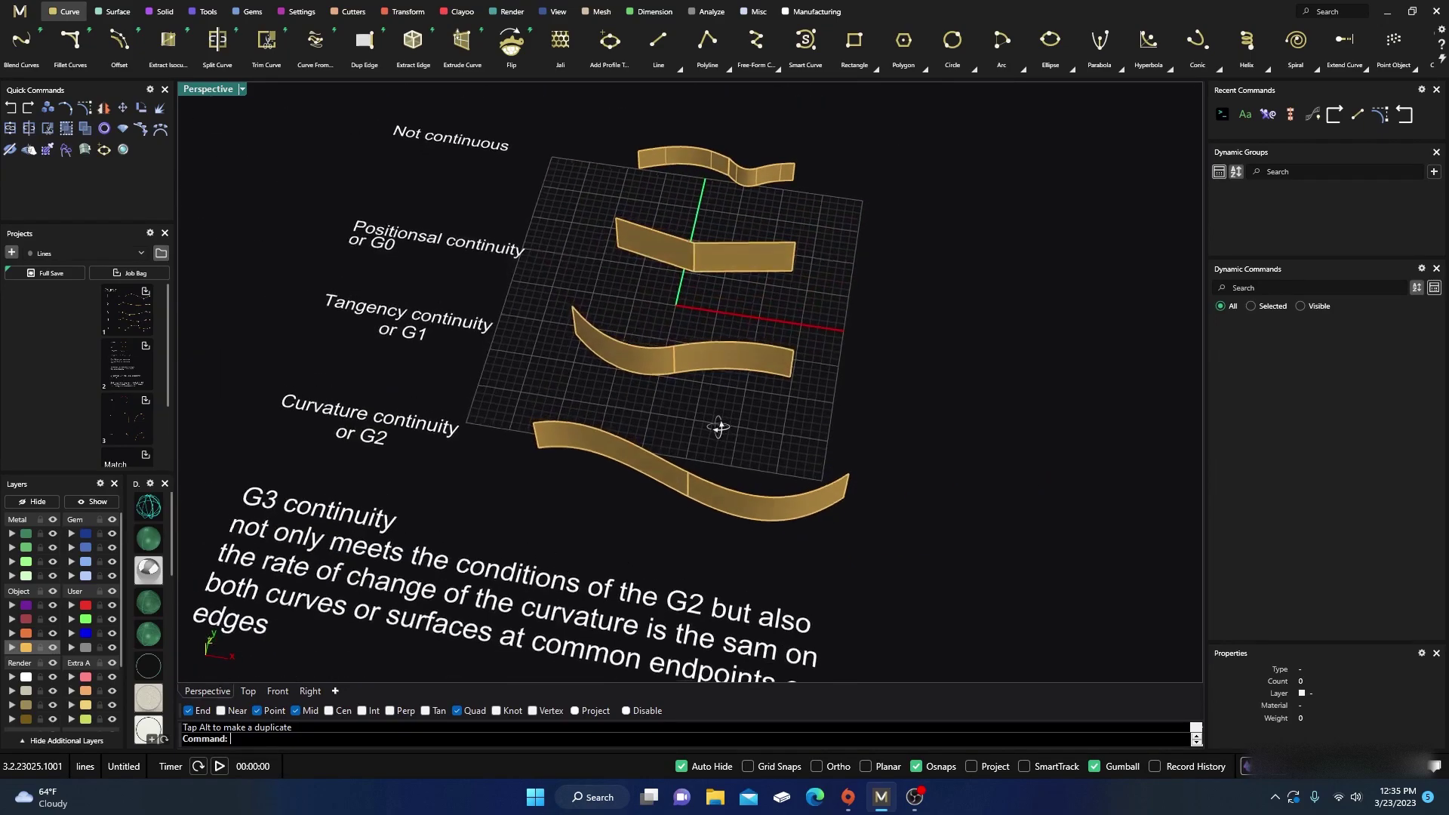
pyautogui.scroll(-2, 717, 437)
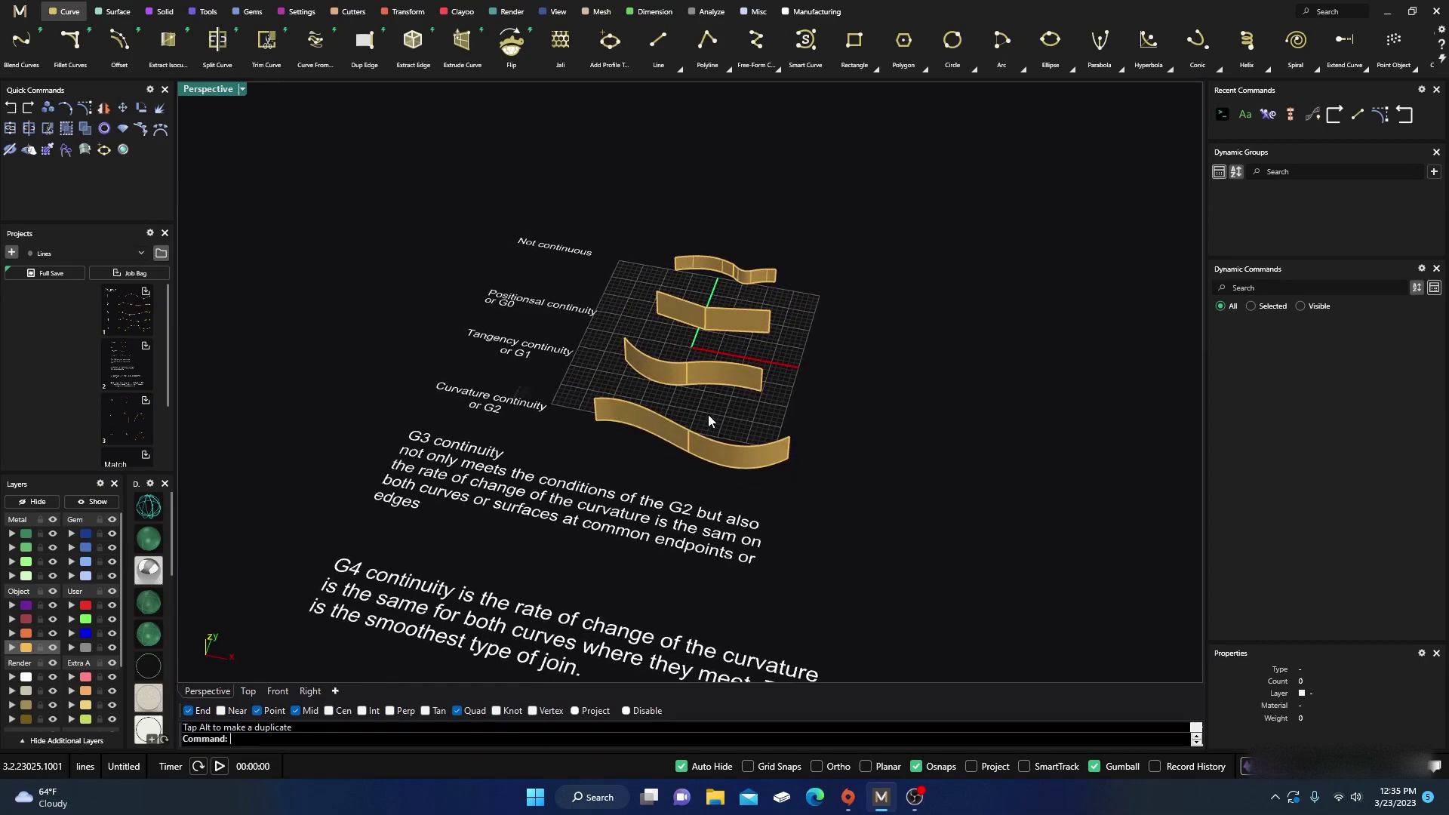
# Step: Check whether the G2 and G1 examples consist of separate extrusions by picking individual pieces, and clear the selection
pyautogui.scroll(3, 708, 421)
pyautogui.click(667, 468)
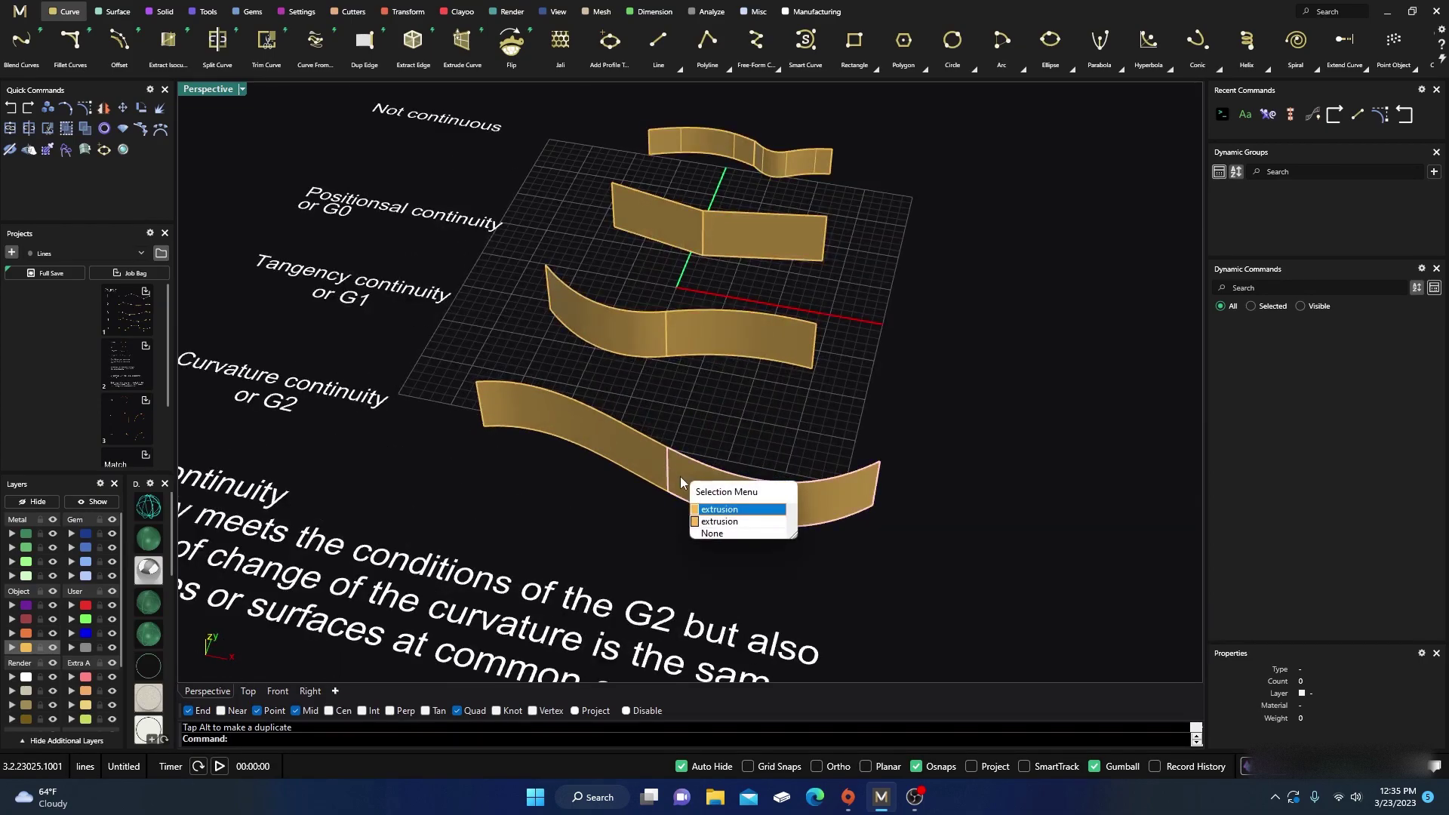
pyautogui.click(704, 388)
pyautogui.click(631, 334)
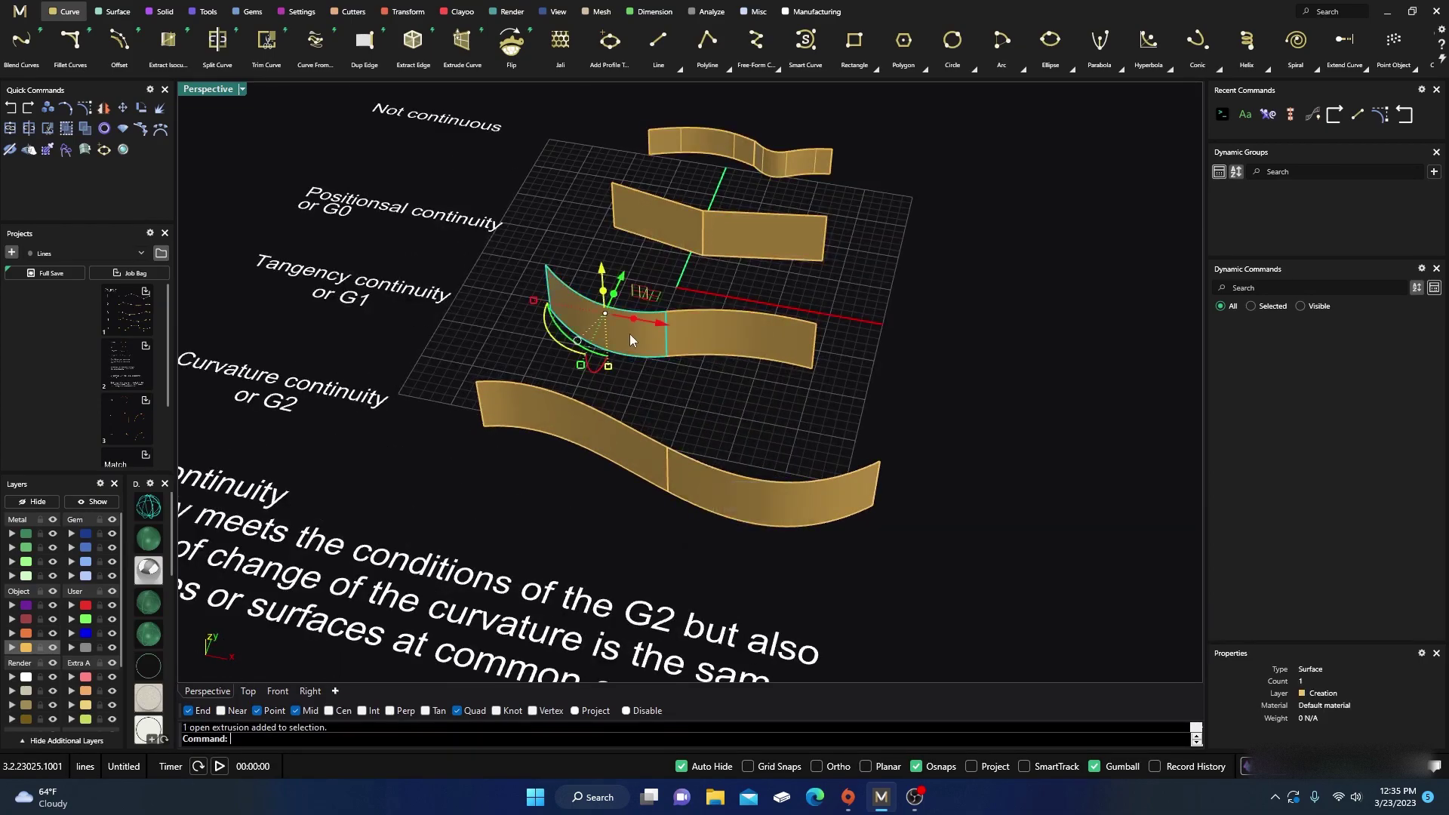
pyautogui.click(919, 282)
# Step: Compare the four extruded examples side by side with their continuity labels
pyautogui.scroll(-2, 760, 347)
pyautogui.scroll(3, 753, 391)
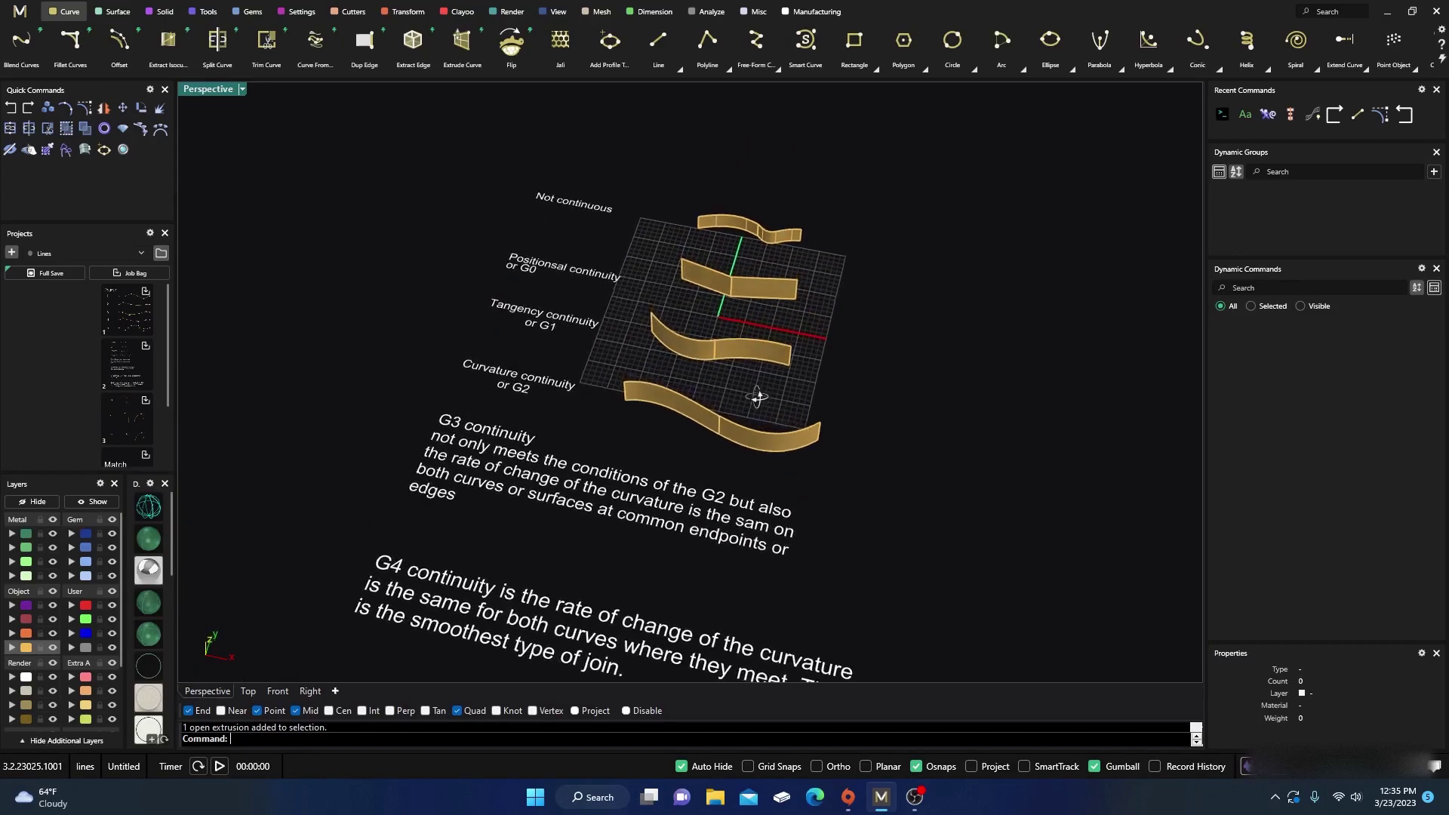
pyautogui.scroll(2, 759, 414)
pyautogui.moveTo(759, 413)
pyautogui.mouseDown(button='right')
pyautogui.moveTo(765, 431)
pyautogui.moveTo(766, 398)
pyautogui.mouseUp(button='right')
pyautogui.scroll(-4, 764, 430)
pyautogui.scroll(-2, 765, 397)
pyautogui.scroll(3, 752, 360)
pyautogui.scroll(-2, 737, 369)
pyautogui.scroll(2, 737, 399)
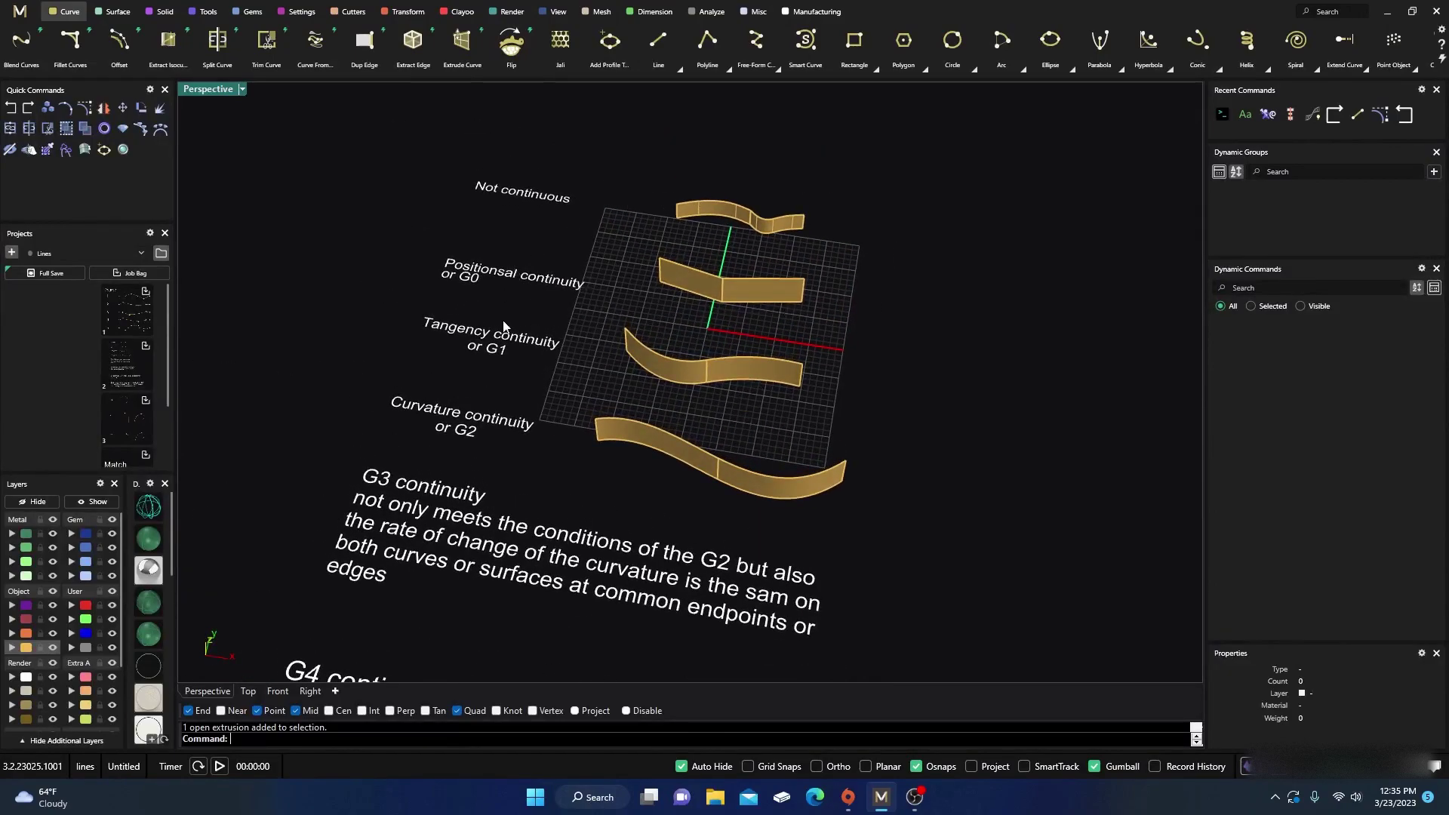
pyautogui.moveTo(702, 444); pyautogui.dragTo(696, 385, button='right')
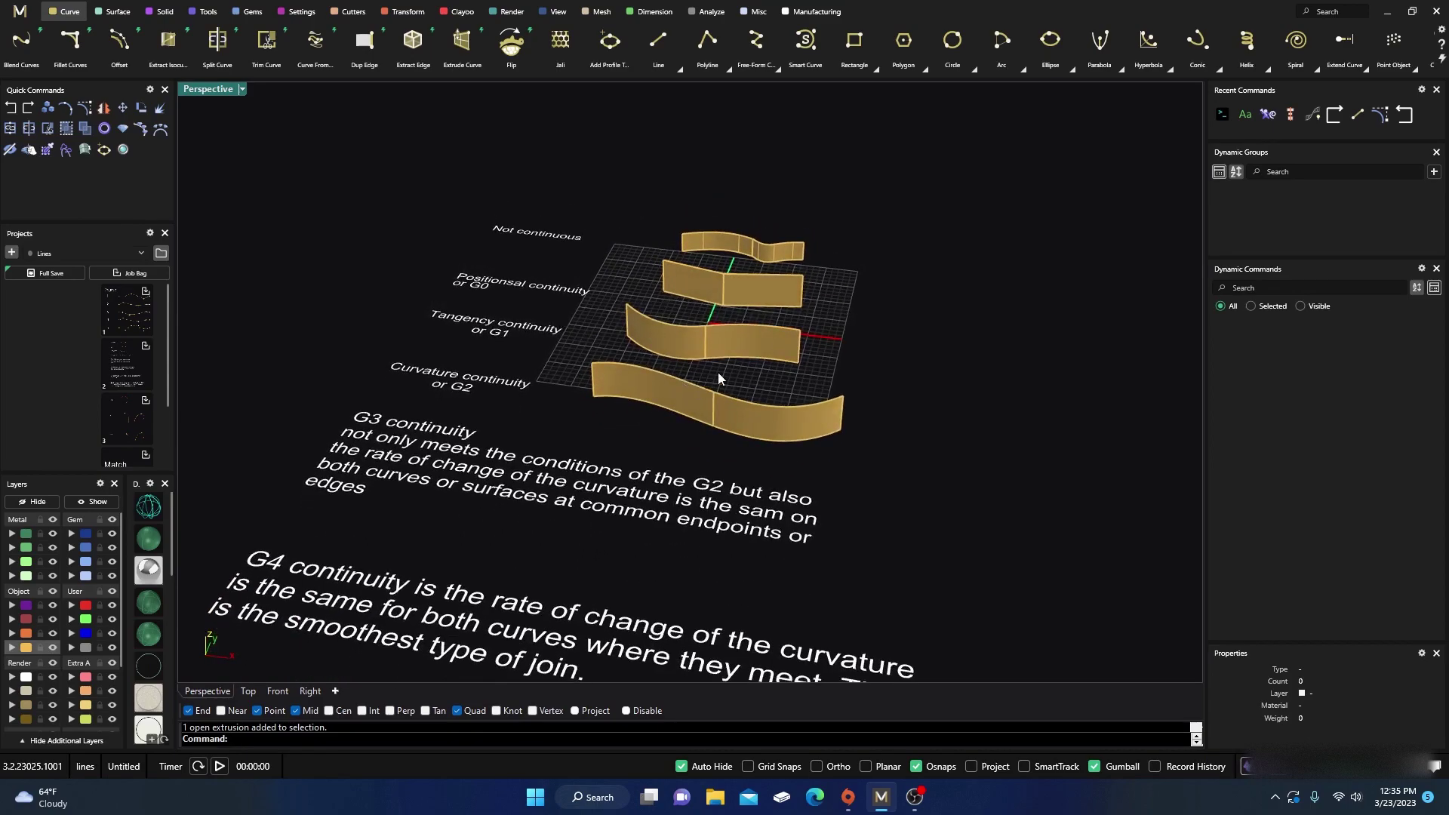
pyautogui.scroll(2, 718, 377)
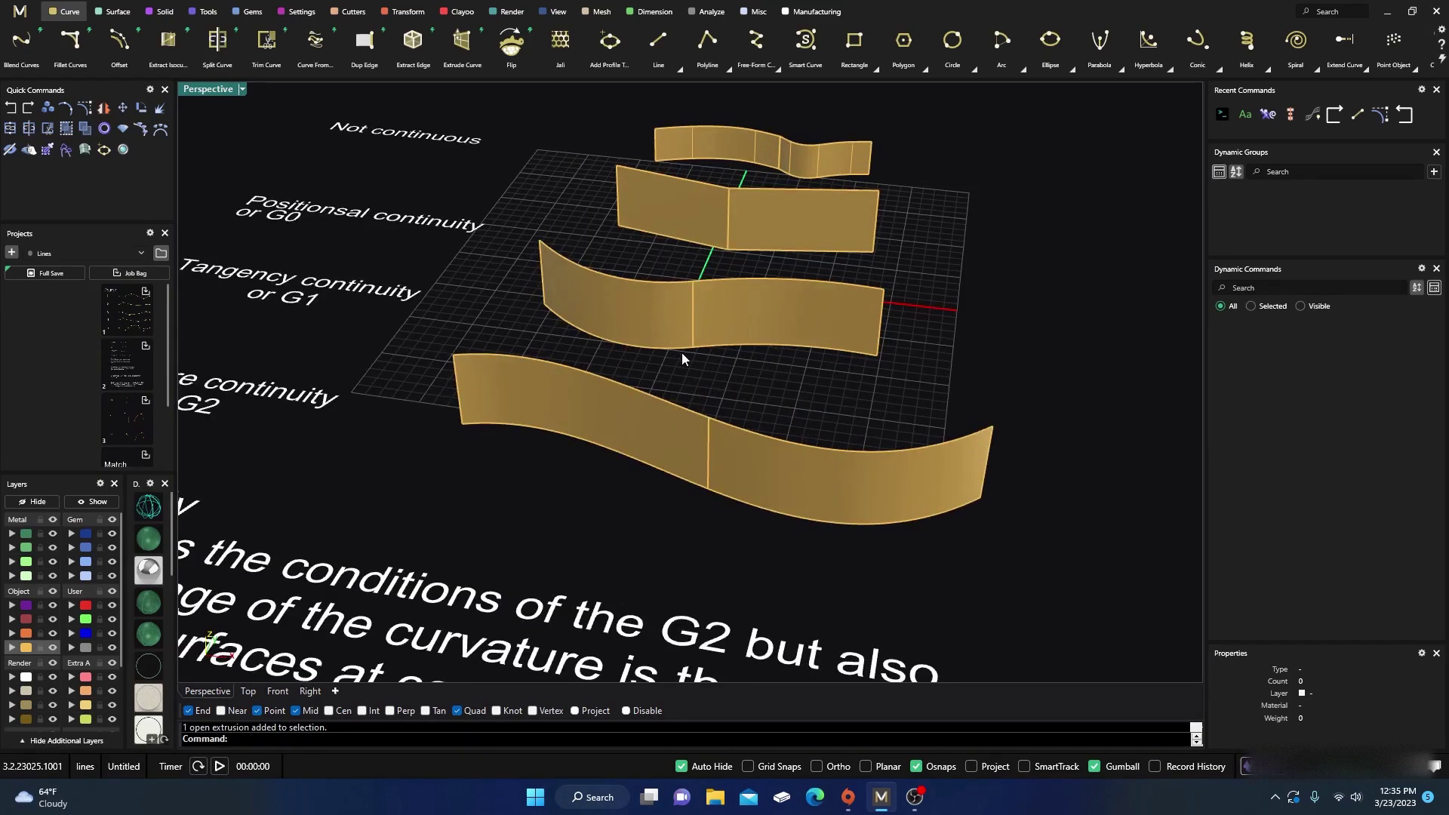
# Step: Examine the extruded examples from steeper angles, including the joint of the Not continuous surfaces
pyautogui.moveTo(628, 441); pyautogui.dragTo(609, 524, button='right')
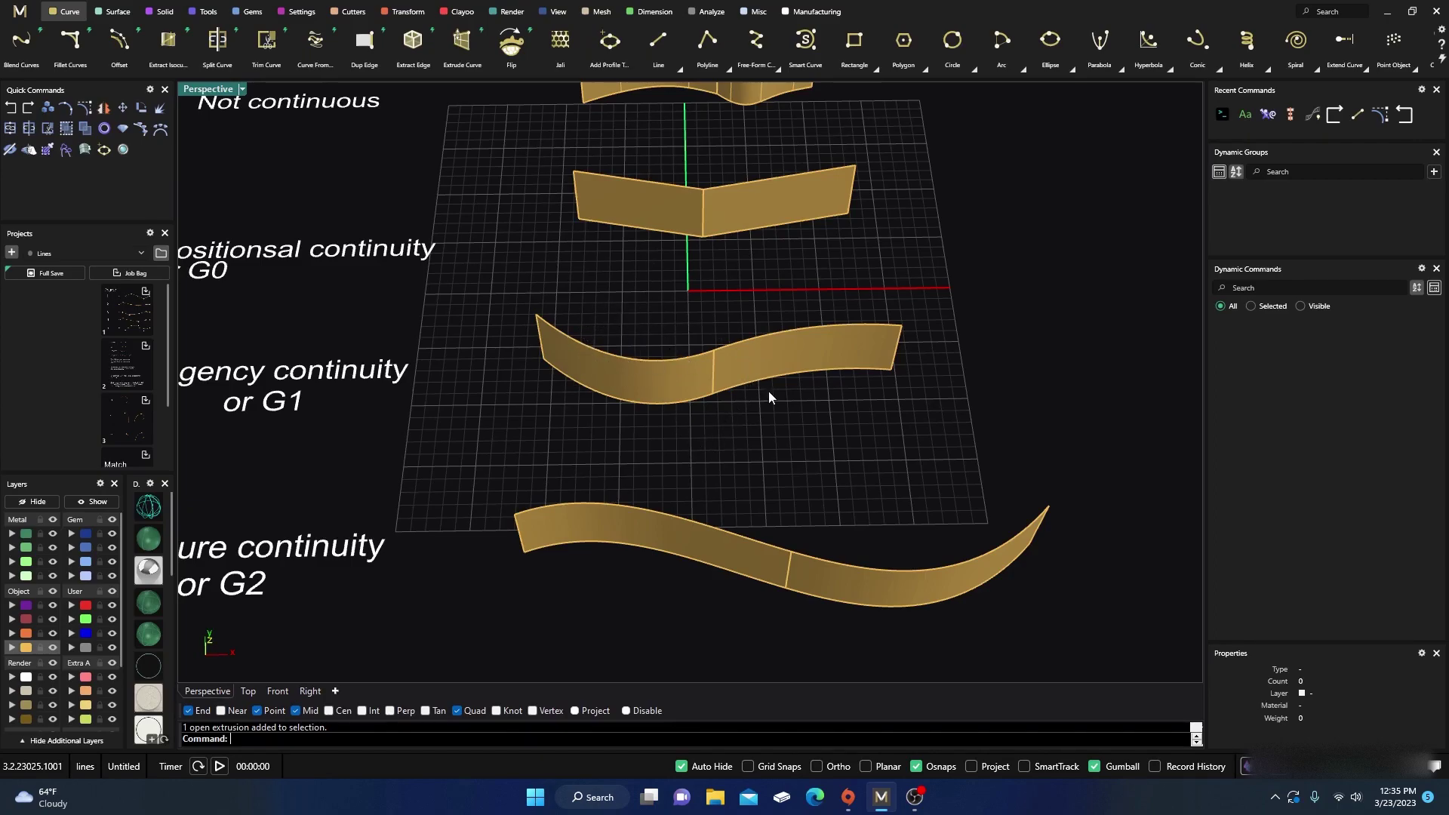
pyautogui.scroll(-2, 762, 389)
pyautogui.scroll(3, 713, 264)
pyautogui.scroll(-4, 725, 325)
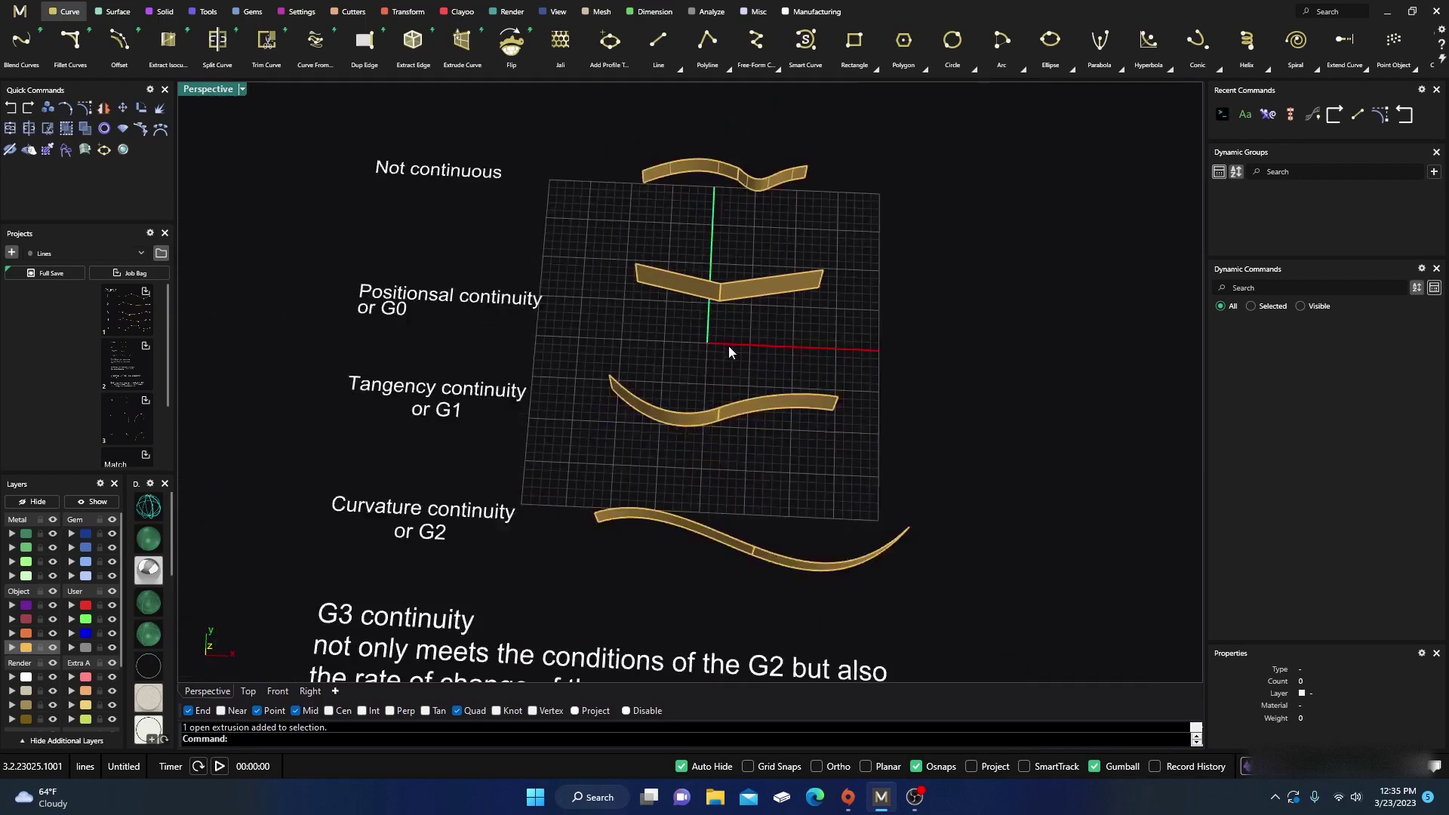
pyautogui.moveTo(728, 346); pyautogui.dragTo(717, 276, button='right')
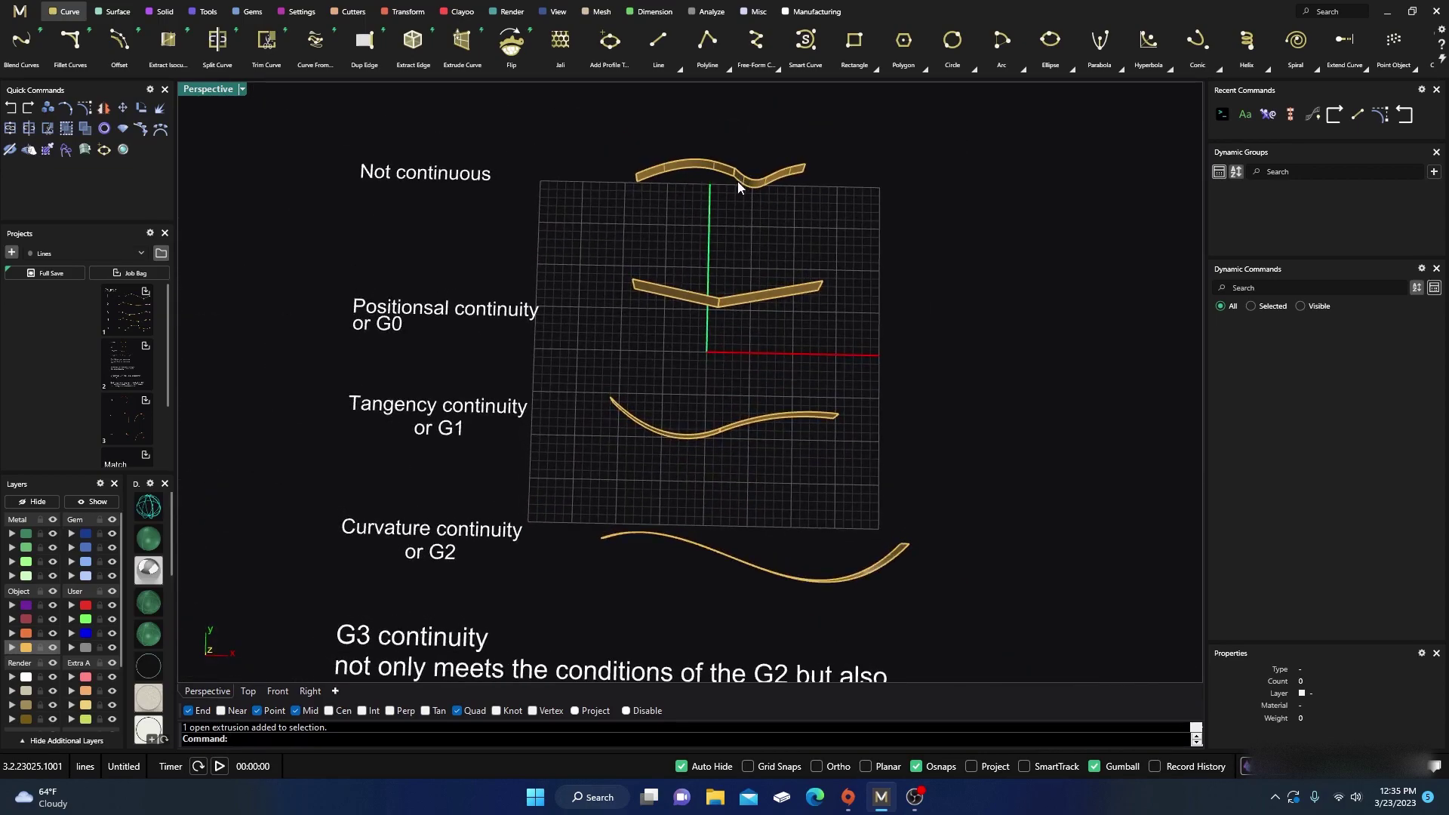
pyautogui.scroll(3, 744, 184)
pyautogui.scroll(-3, 711, 152)
pyautogui.moveTo(727, 217); pyautogui.dragTo(724, 185, button='right')
pyautogui.scroll(-5, 716, 193)
pyautogui.scroll(5, 725, 185)
pyautogui.scroll(2, 726, 190)
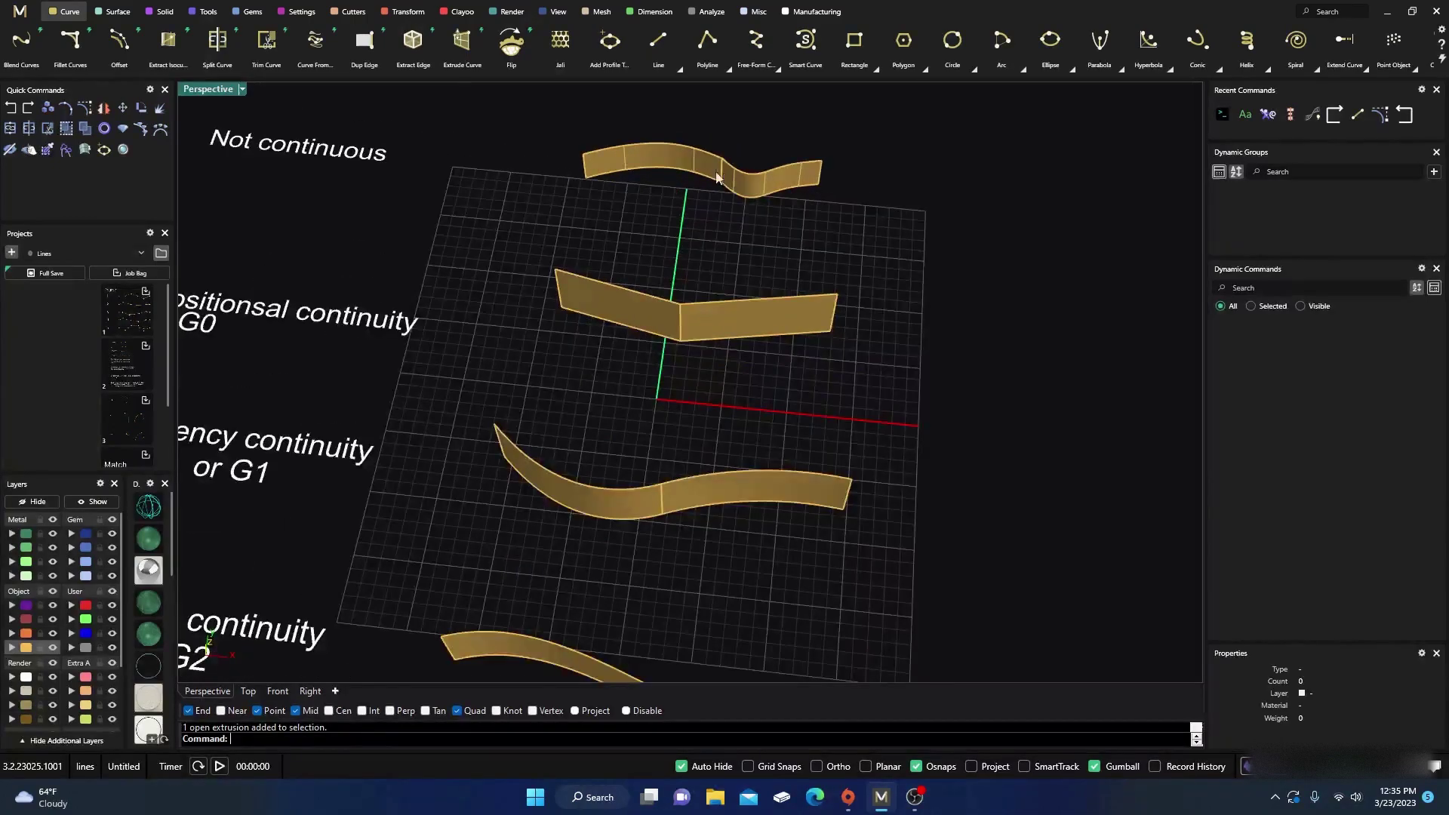
pyautogui.scroll(-4, 725, 176)
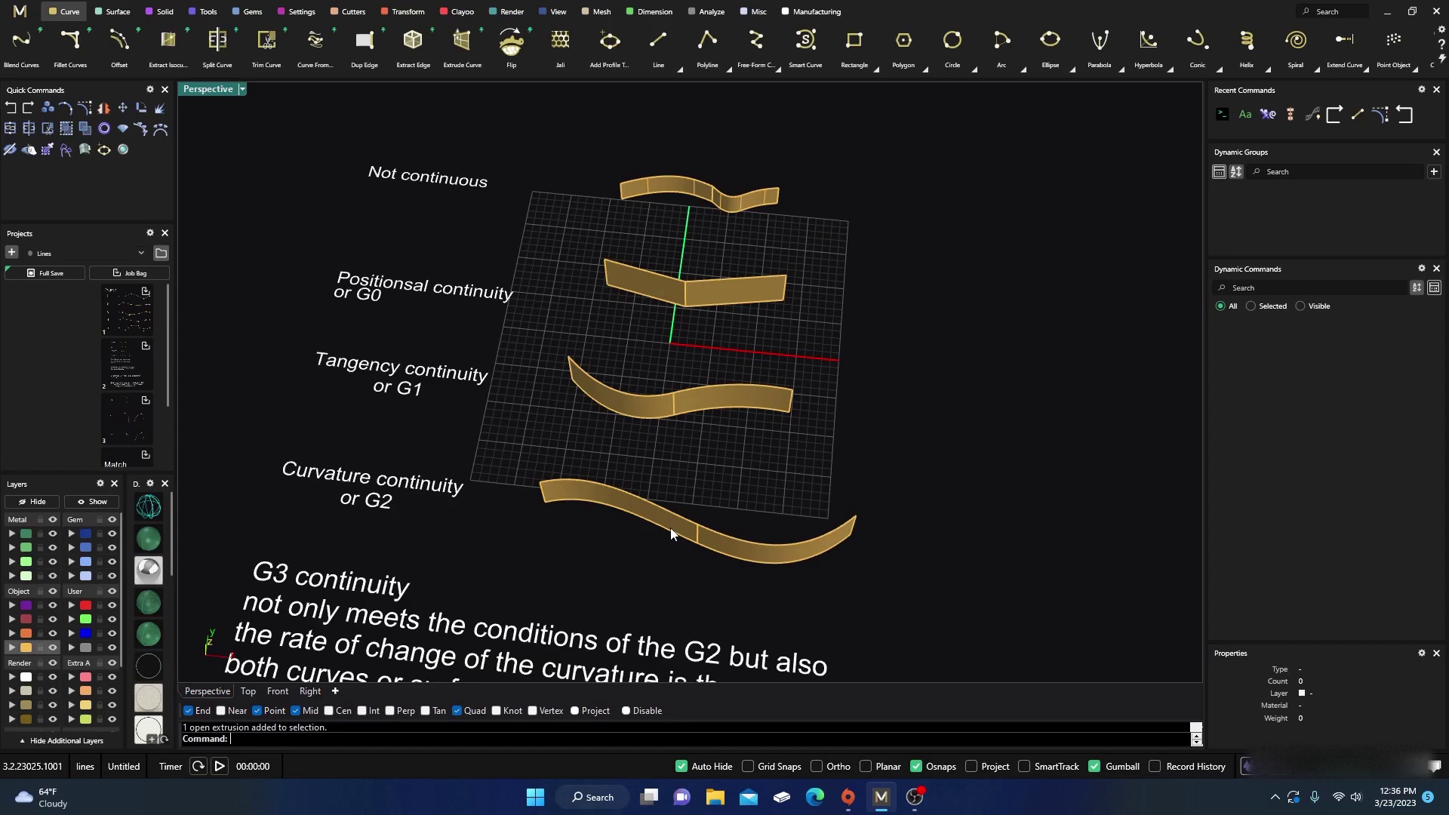
pyautogui.scroll(-4, 627, 310)
pyautogui.moveTo(646, 423); pyautogui.dragTo(652, 498, button='right')
pyautogui.scroll(4, 687, 461)
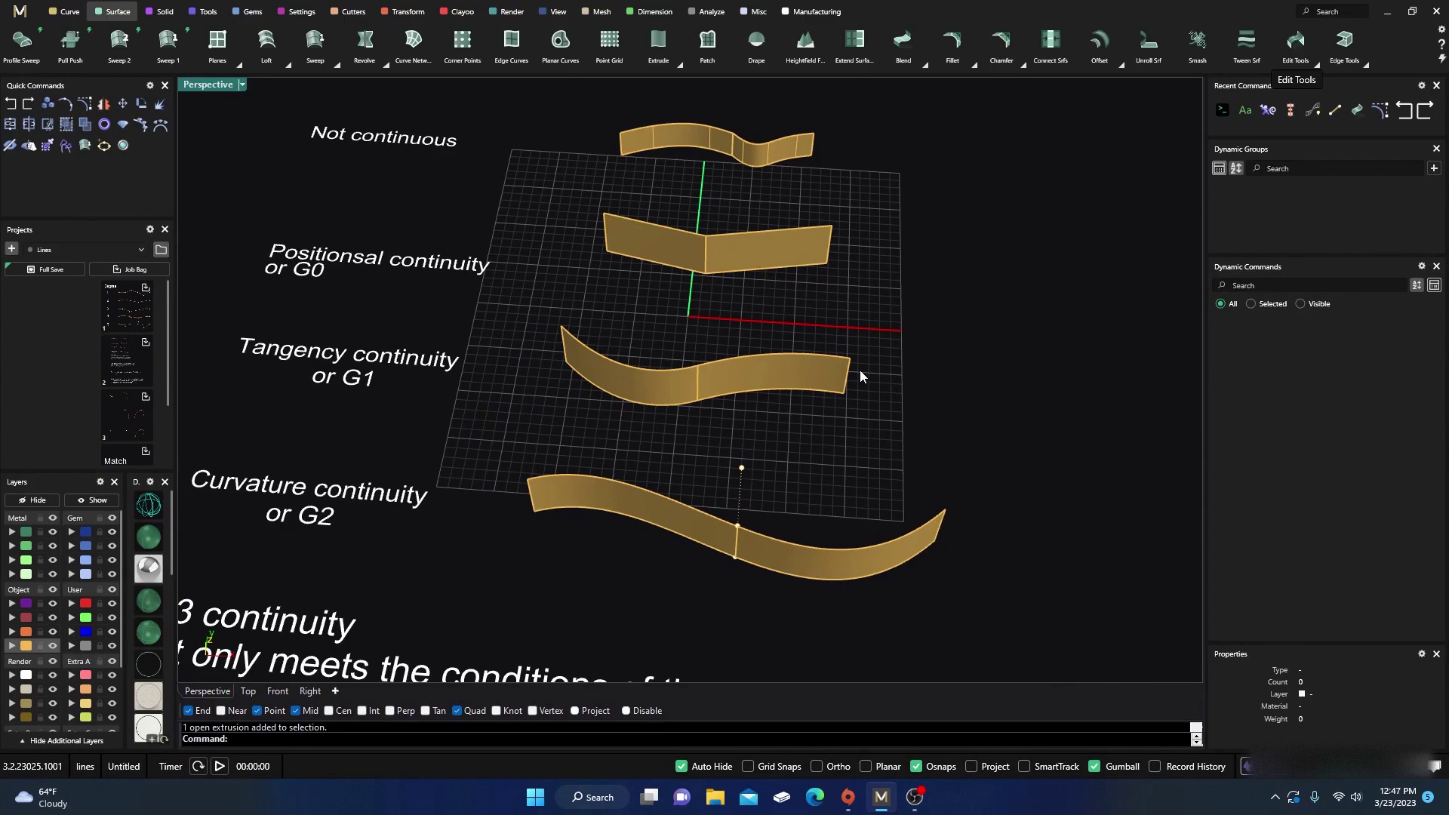
# Step: Try to merge the two Not continuous surfaces with Smooth=Yes, Tolerance=0.001 and Roundness=1
pyautogui.moveTo(867, 335); pyautogui.dragTo(864, 342, button='right')
pyautogui.scroll(-4, 763, 439)
pyautogui.moveTo(763, 440); pyautogui.dragTo(770, 317, button='right')
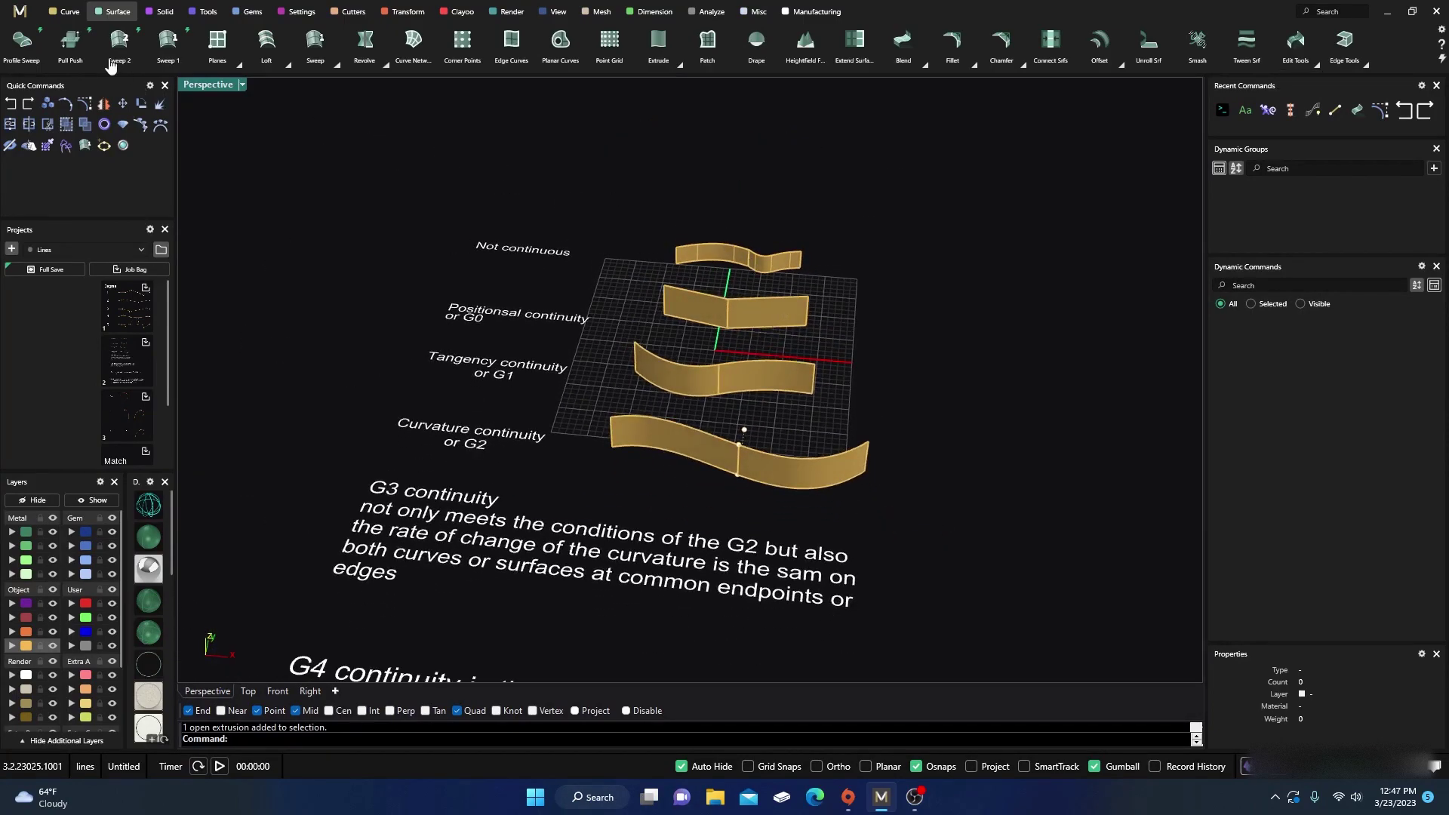
pyautogui.scroll(3, 743, 323)
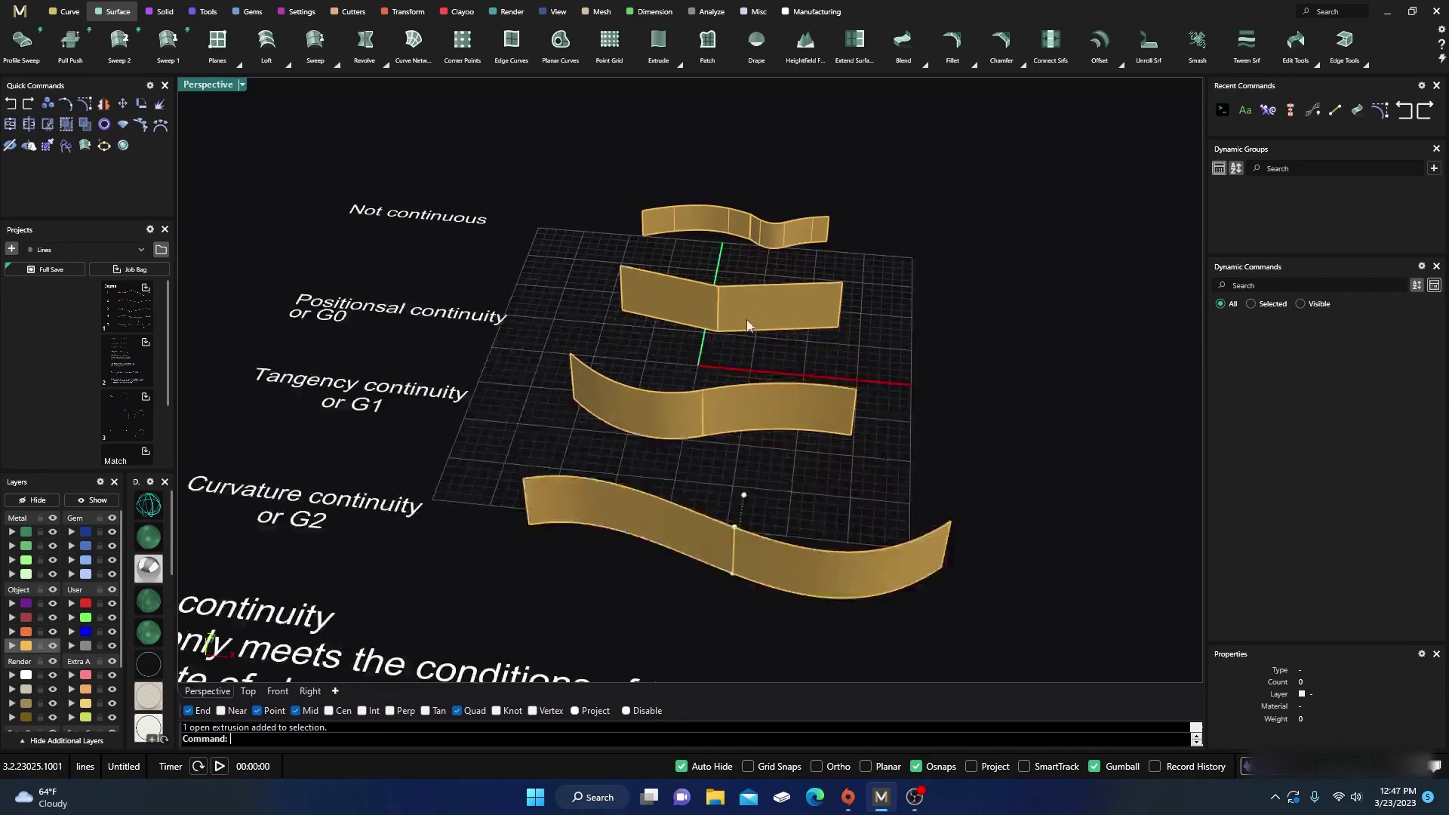
pyautogui.click(1315, 65)
pyautogui.click(785, 96)
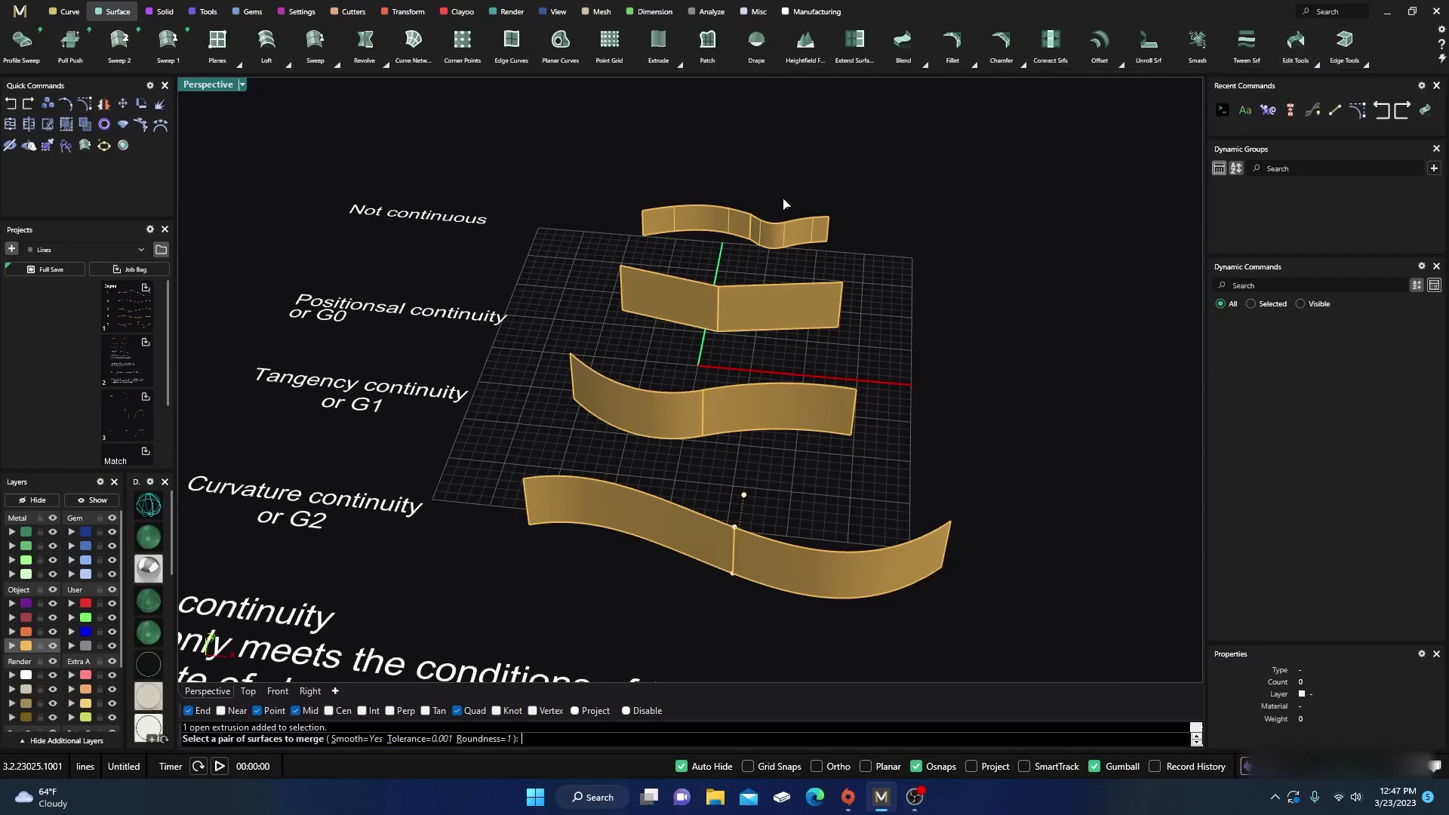
pyautogui.scroll(8, 748, 264)
pyautogui.click(774, 189)
pyautogui.click(734, 166)
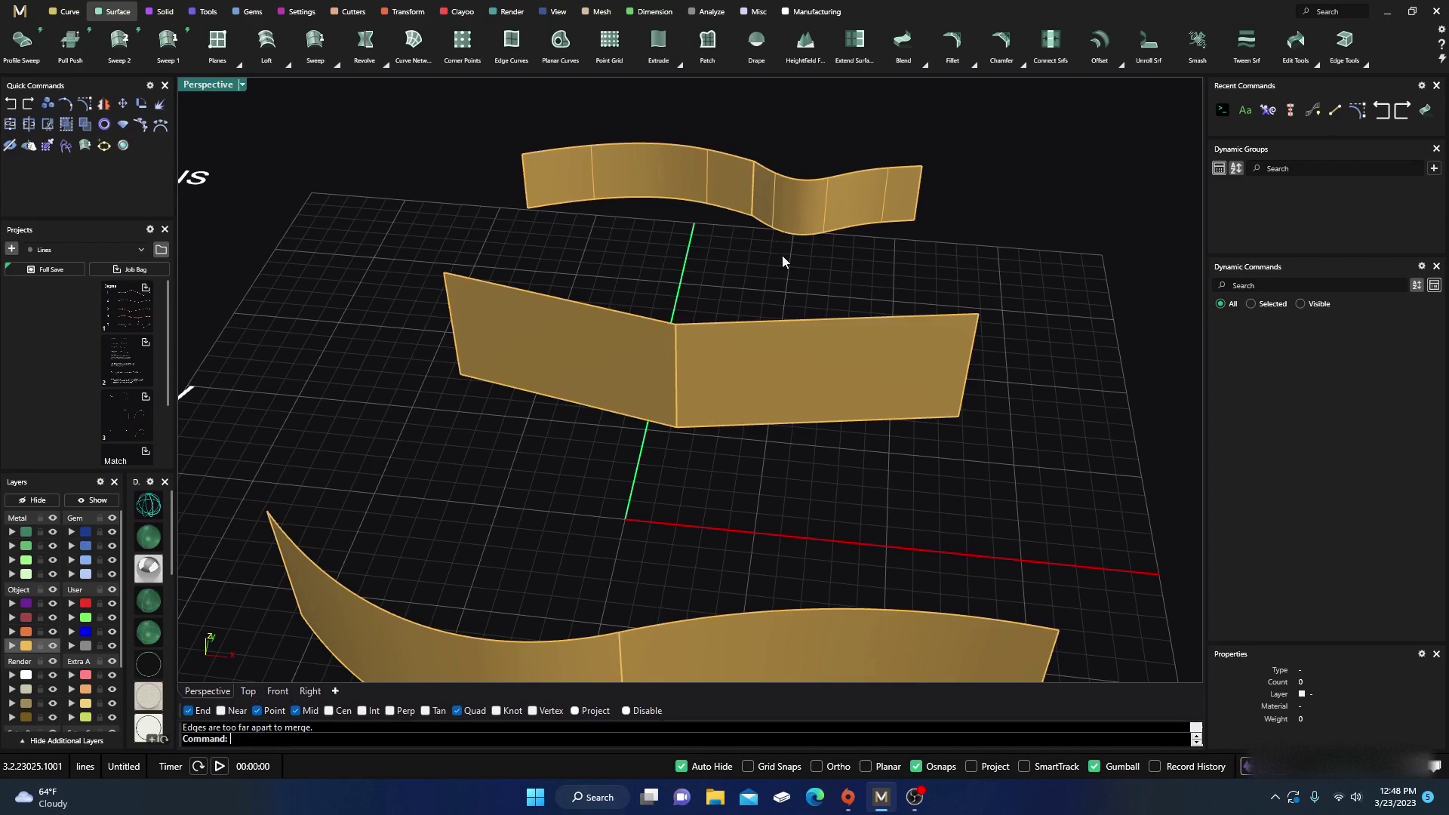
# Step: Merge the two G0 surfaces into one with Smooth=Yes, Tolerance=0.001 and Roundness=1
pyautogui.scroll(-3, 782, 261)
pyautogui.press('Return')
pyautogui.click(731, 346)
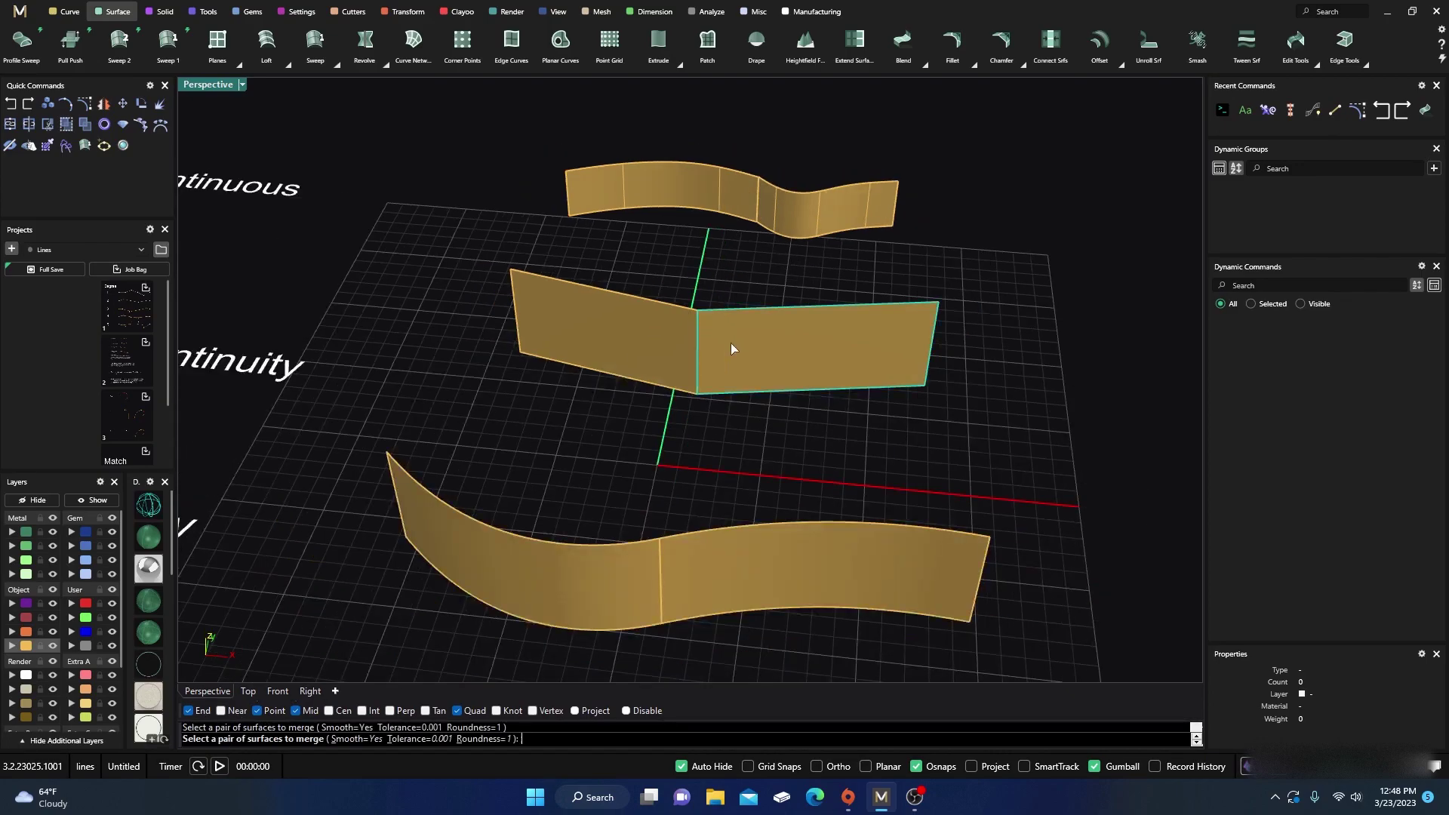
pyautogui.click(654, 344)
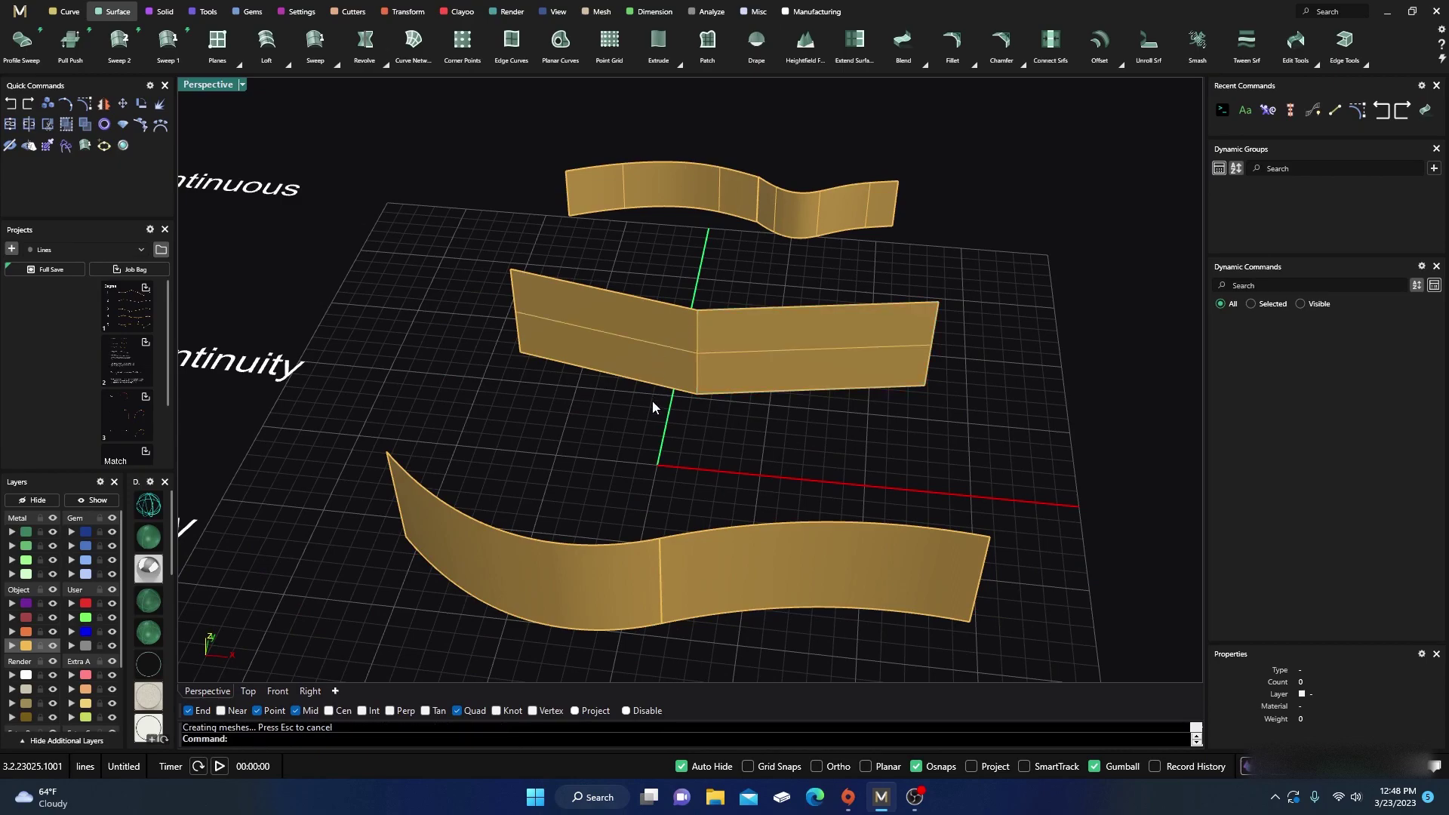
# Step: Check by selecting the merged G0 surface that both of its halves belong to one object
pyautogui.moveTo(653, 405); pyautogui.dragTo(653, 421, button='right')
pyautogui.click(684, 364)
pyautogui.click(741, 288)
pyautogui.click(651, 325)
pyautogui.click(631, 246)
pyautogui.click(759, 341)
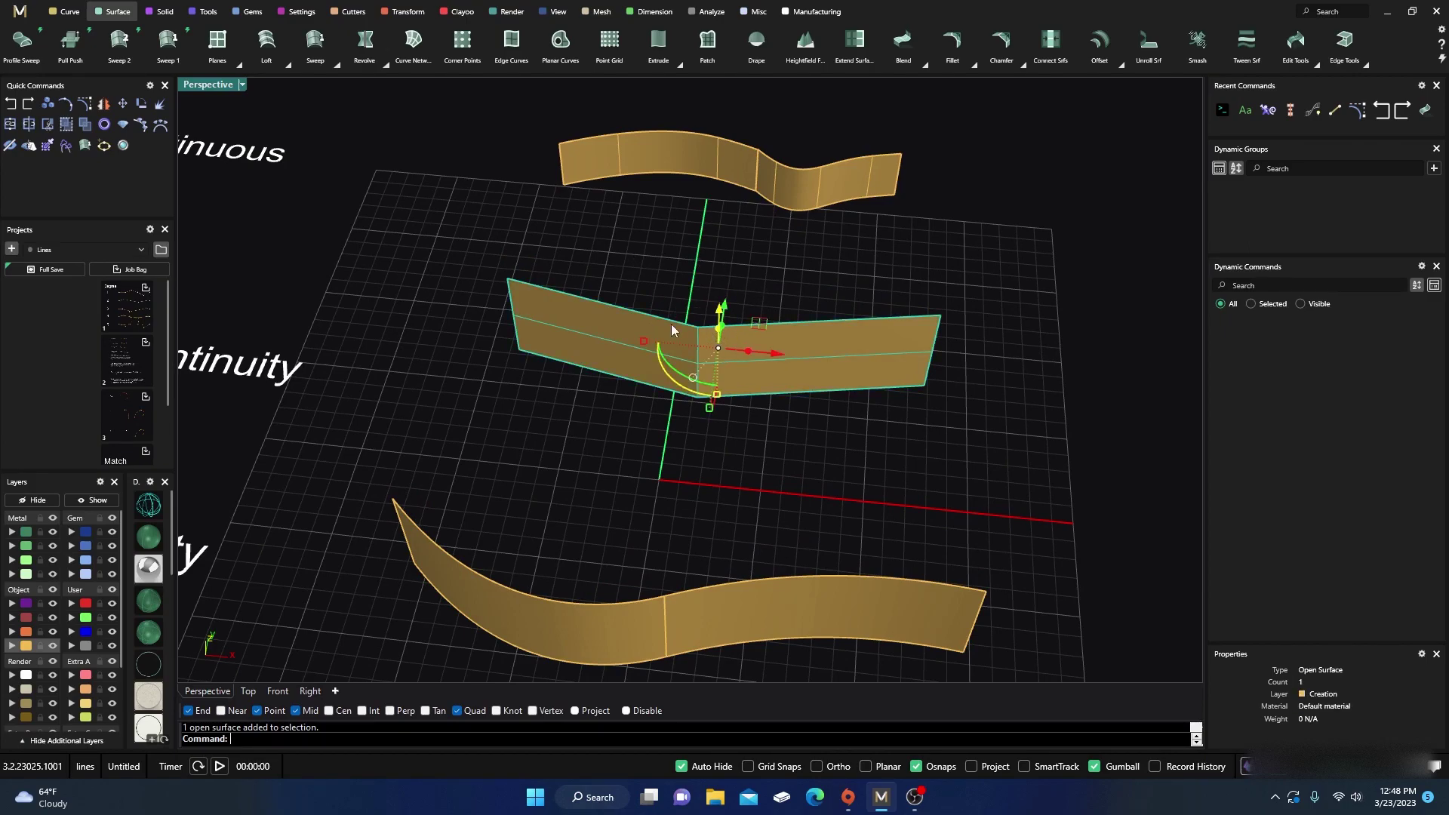
pyautogui.click(694, 265)
pyautogui.moveTo(704, 398); pyautogui.dragTo(677, 370, button='right')
# Step: Turn on the merged G0 surface's control points and move the middle ones along positive Y until the bend reverses
pyautogui.click(705, 341)
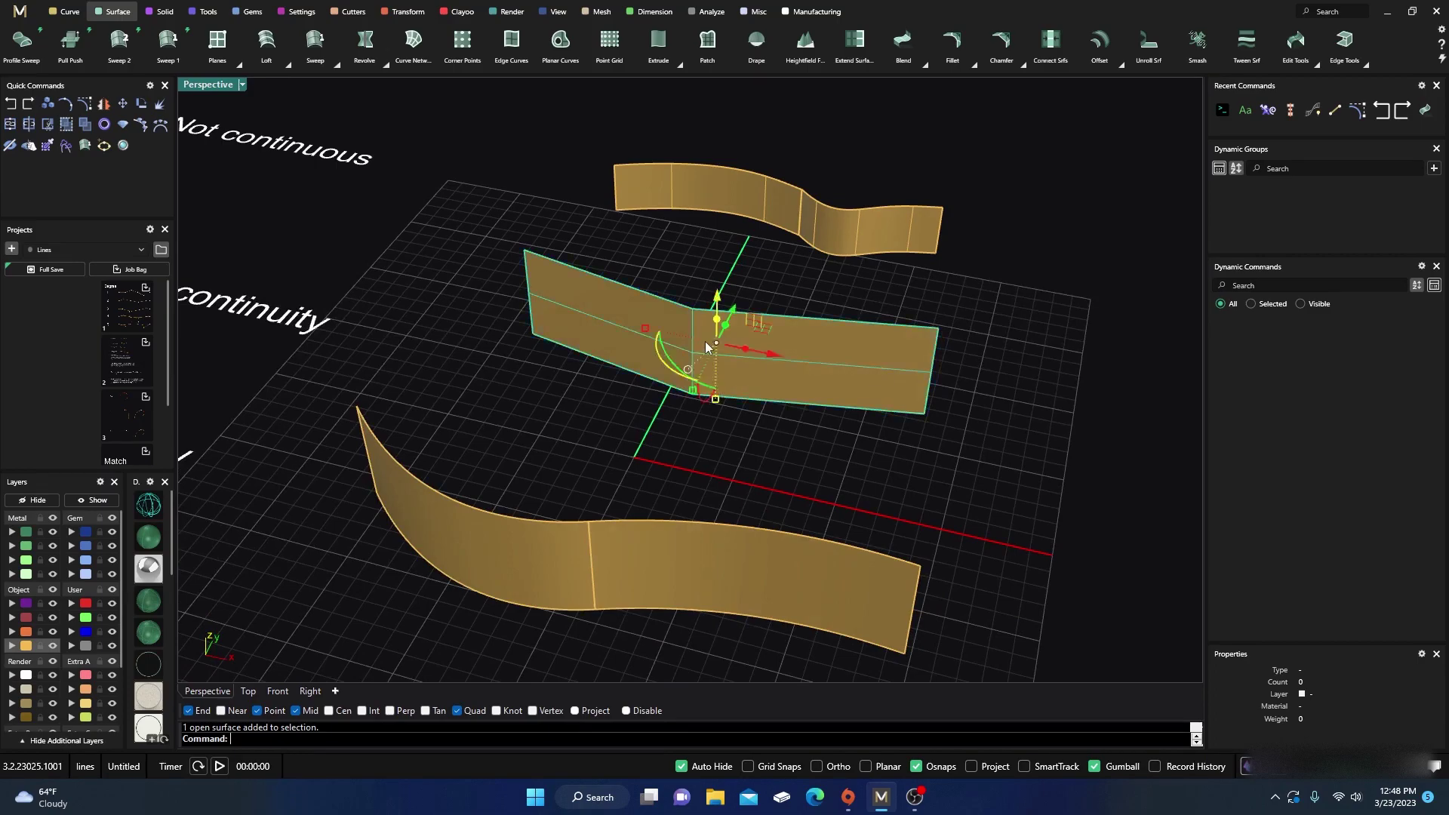
pyautogui.click(84, 123)
pyautogui.moveTo(667, 419); pyautogui.dragTo(723, 270)
pyautogui.moveTo(701, 419); pyautogui.dragTo(727, 470, button='right')
pyautogui.moveTo(704, 305); pyautogui.dragTo(717, 257)
pyautogui.moveTo(681, 382); pyautogui.dragTo(685, 293, button='right')
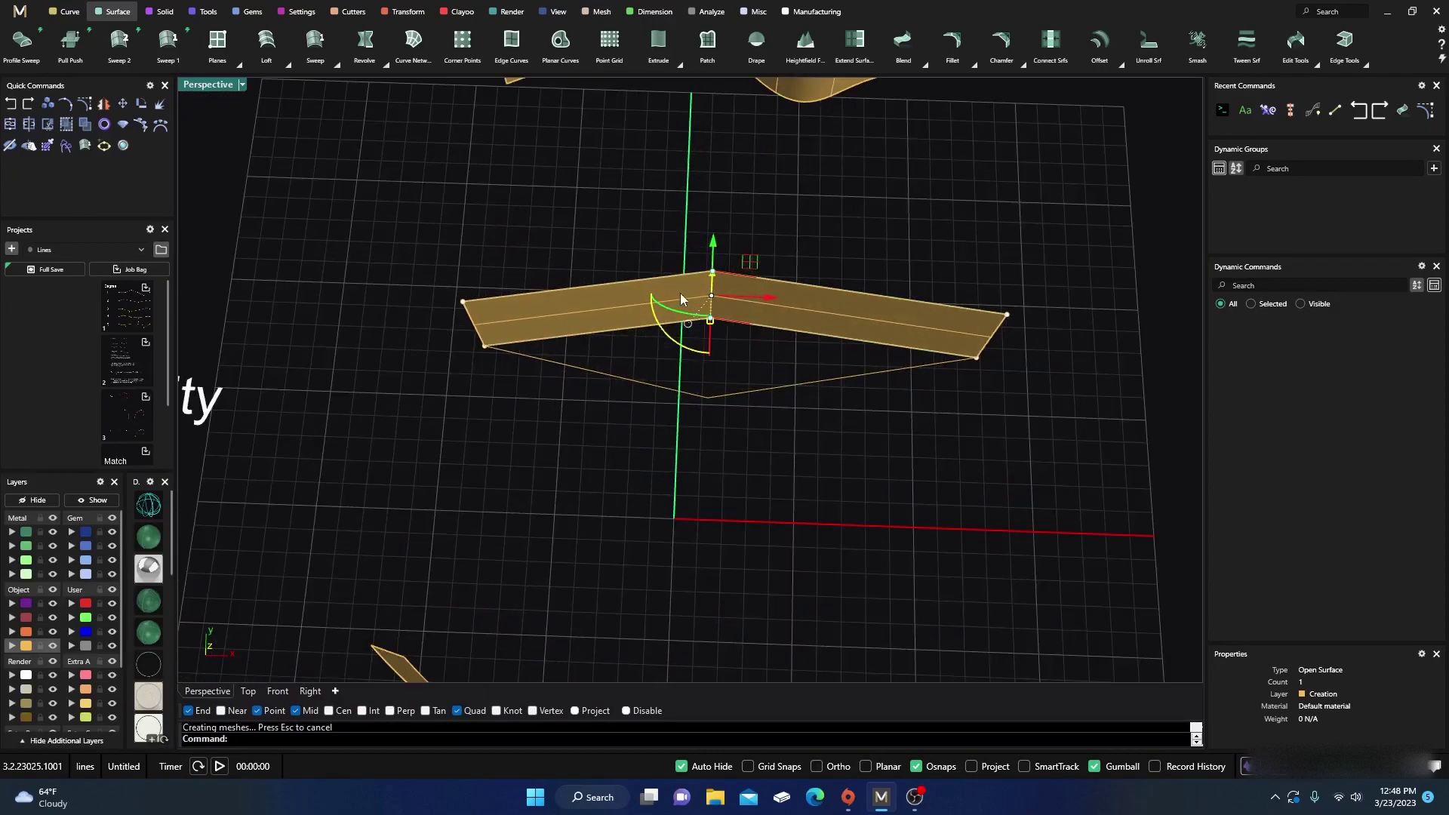
# Step: Move the G0 surface's middle control points back along negative Y into a V-shaped bend and deselect them
pyautogui.moveTo(714, 247); pyautogui.dragTo(717, 391)
pyautogui.scroll(-3, 782, 401)
pyautogui.moveTo(791, 482); pyautogui.dragTo(730, 411, button='right')
pyautogui.scroll(3, 730, 408)
pyautogui.scroll(-8, 730, 409)
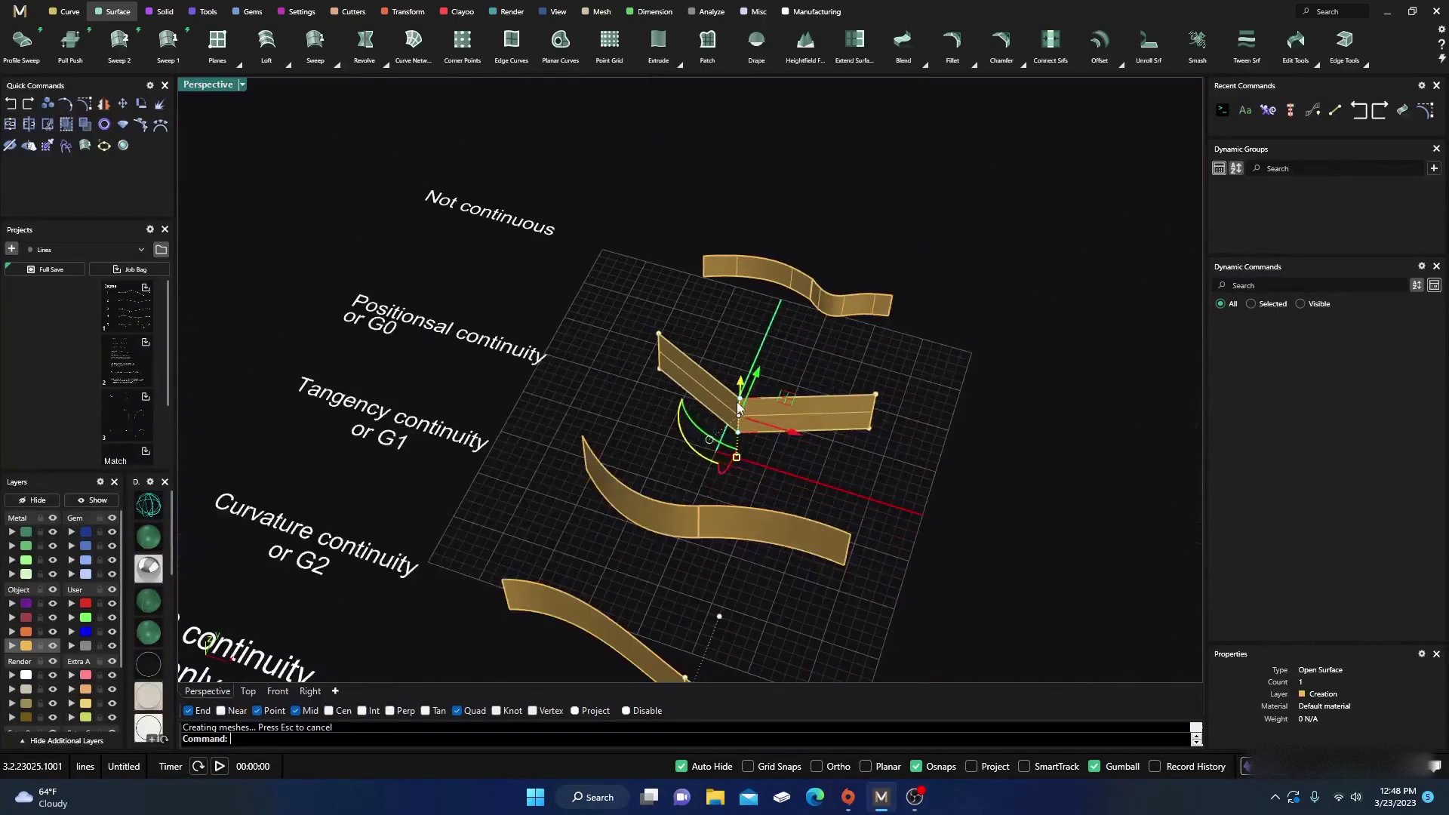
pyautogui.scroll(-4, 738, 347)
pyautogui.scroll(3, 739, 408)
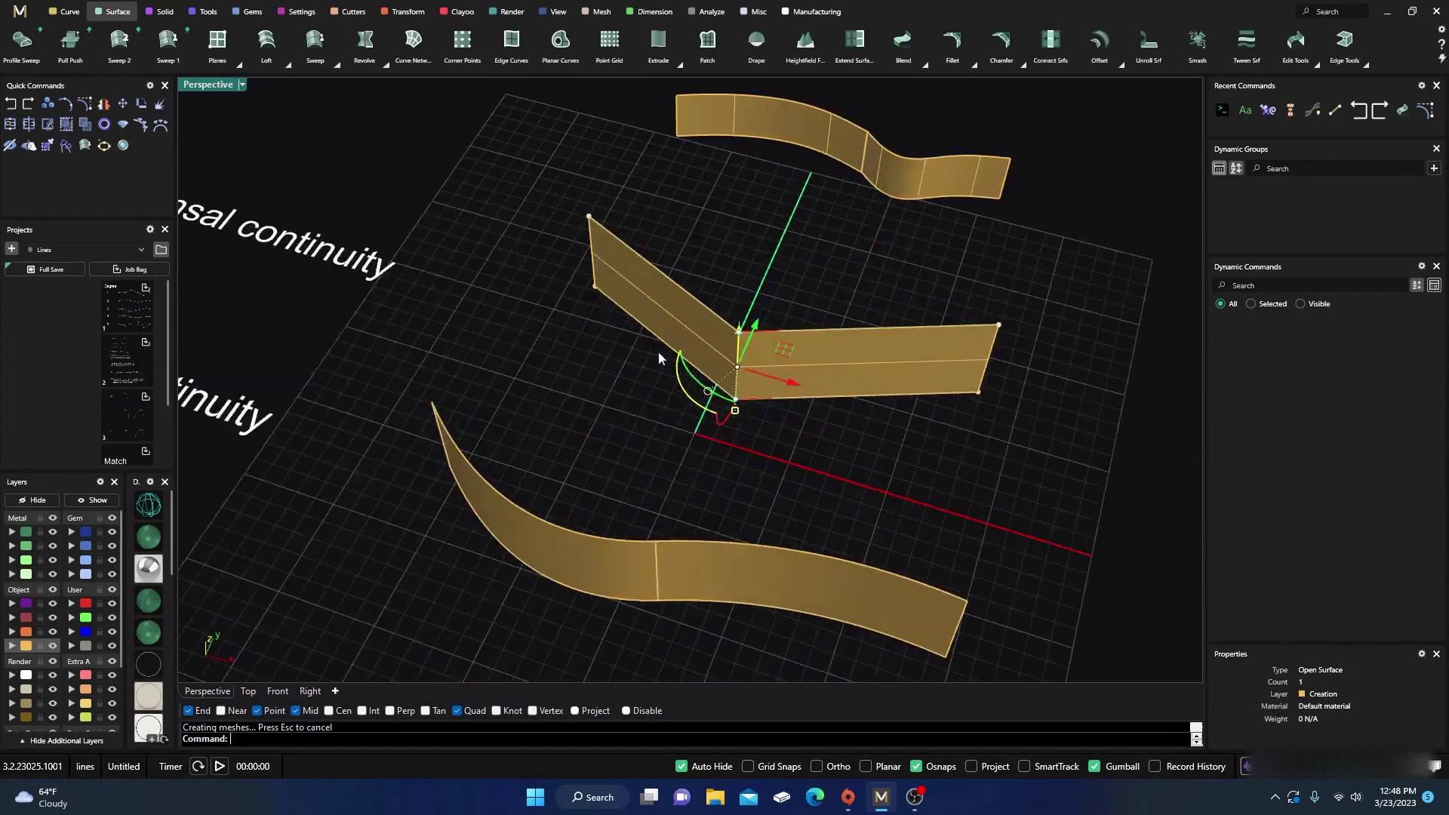
pyautogui.scroll(-3, 659, 354)
pyautogui.moveTo(658, 355); pyautogui.dragTo(741, 474, button='right')
pyautogui.click(742, 476)
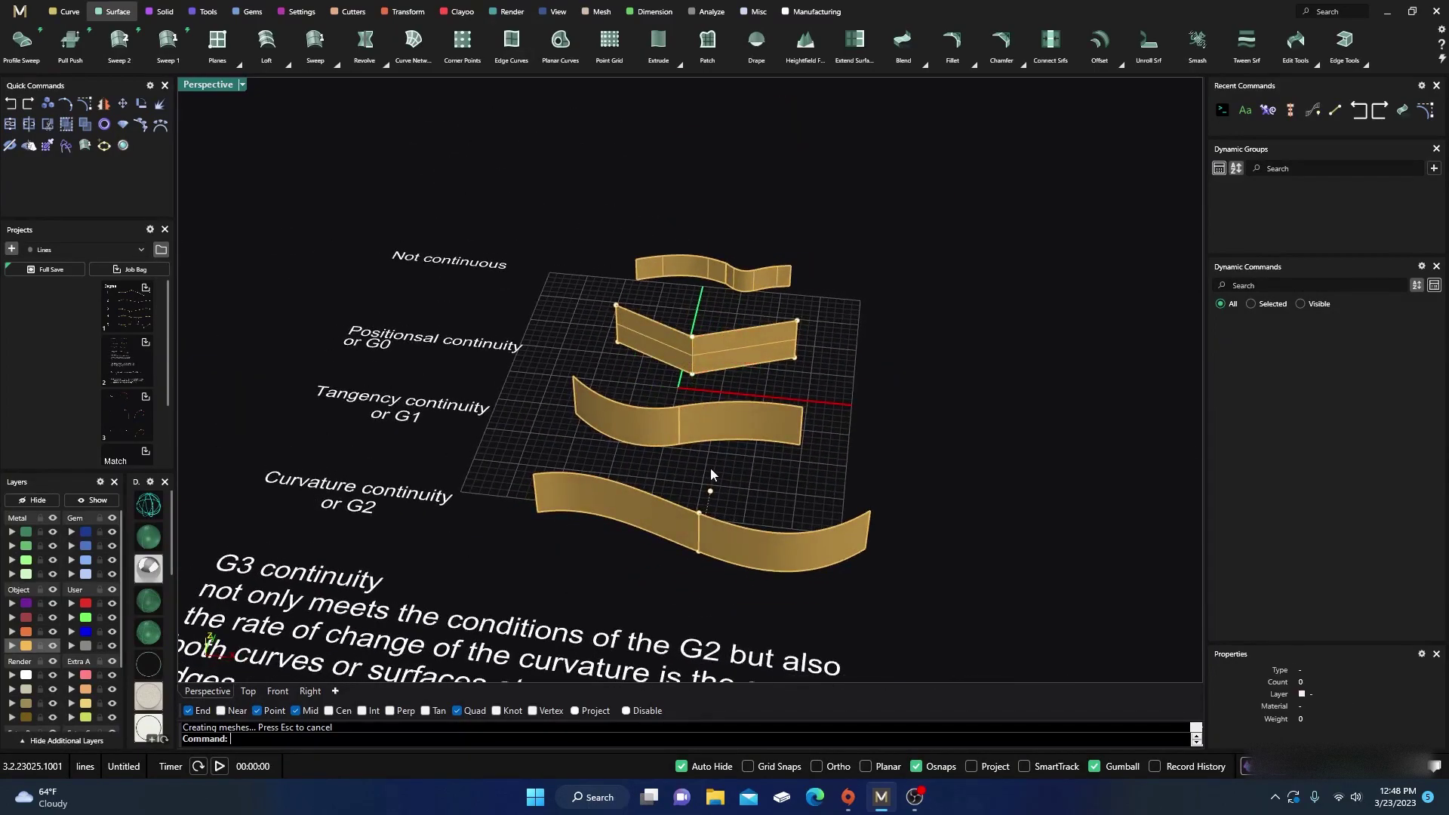
# Step: Inspect the G2 surface by selecting its halves individually, and turn off the control points still displayed in the scene
pyautogui.press('F10')
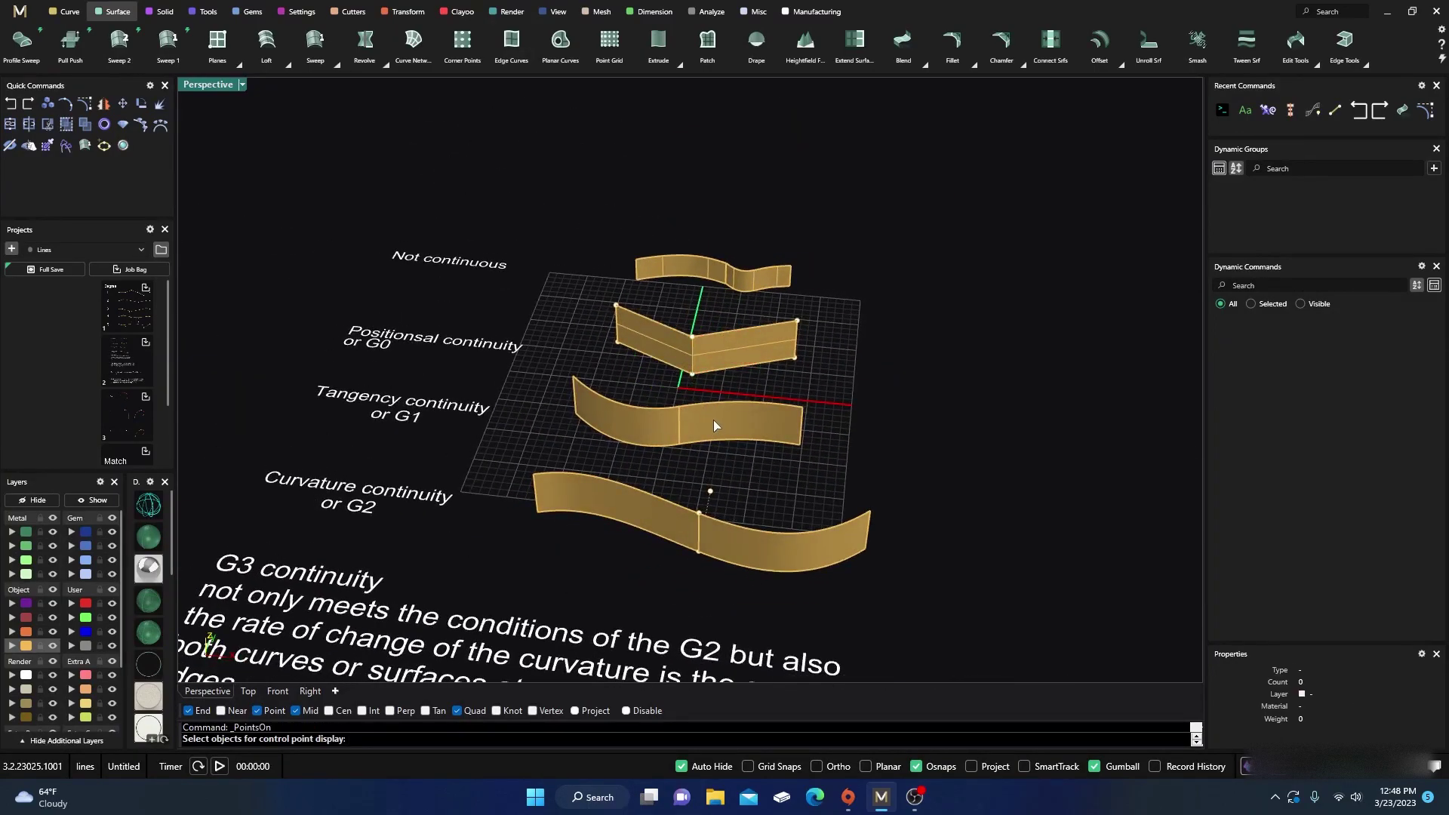
pyautogui.rightClick(730, 490)
pyautogui.moveTo(731, 489); pyautogui.dragTo(716, 522, button='right')
pyautogui.click(724, 579)
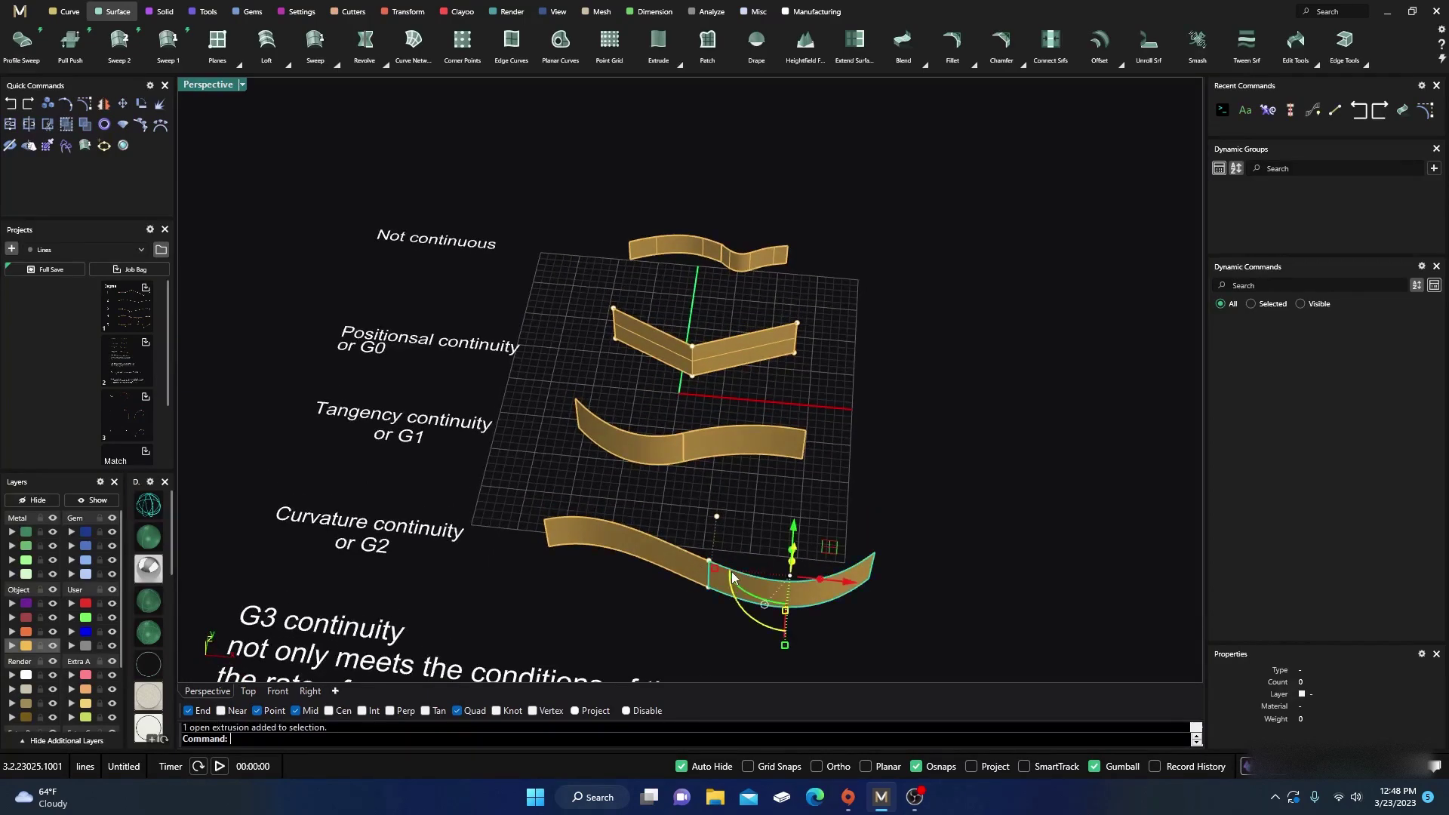
pyautogui.click(650, 538)
pyautogui.click(700, 492)
pyautogui.moveTo(700, 490); pyautogui.dragTo(676, 605)
pyautogui.click(663, 604)
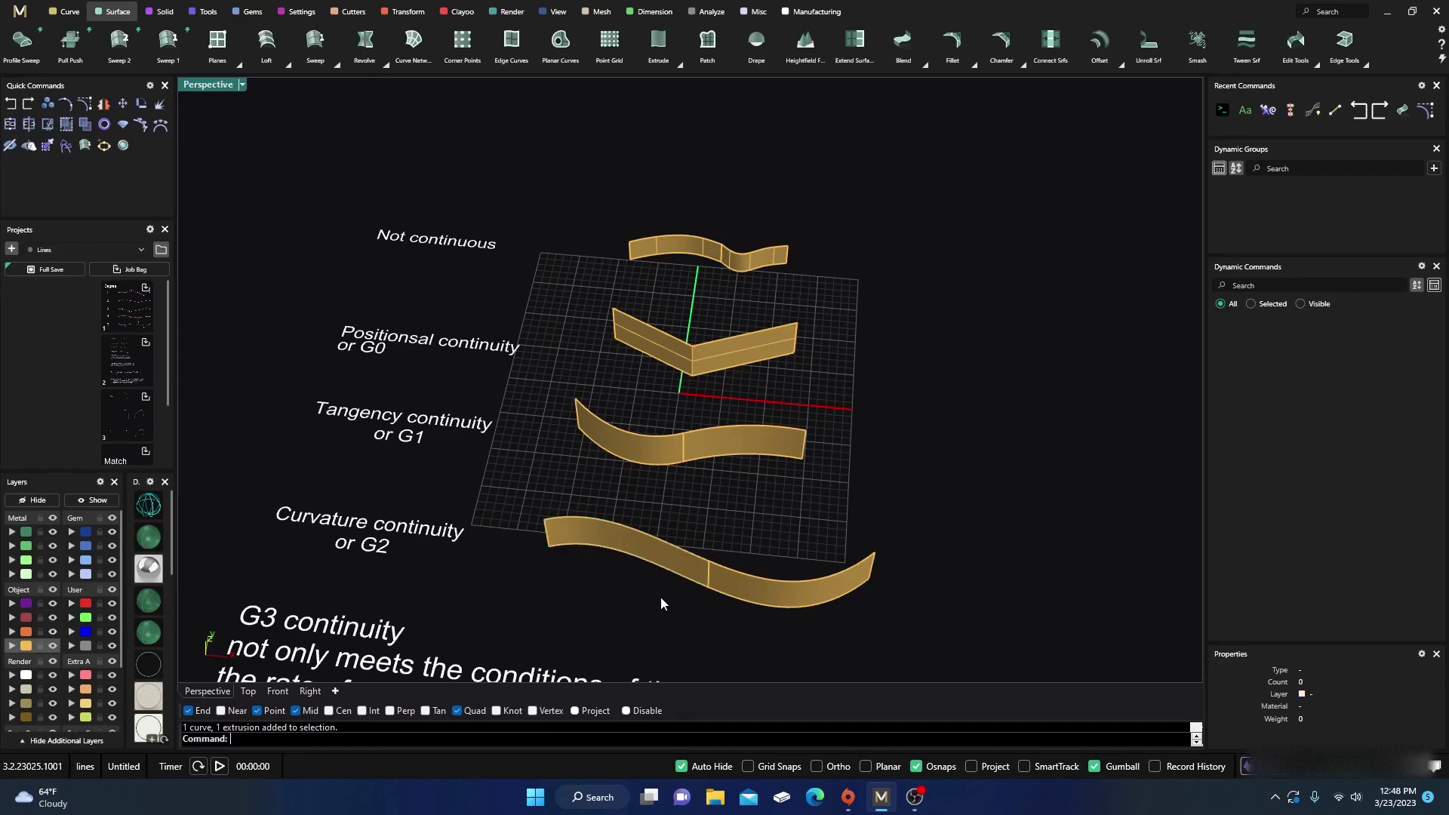
# Step: Try to turn on the control points of both halves of the G1 tangency surface
pyautogui.click(691, 458)
pyautogui.click(659, 453)
pyautogui.click(718, 487)
pyautogui.press('F10')
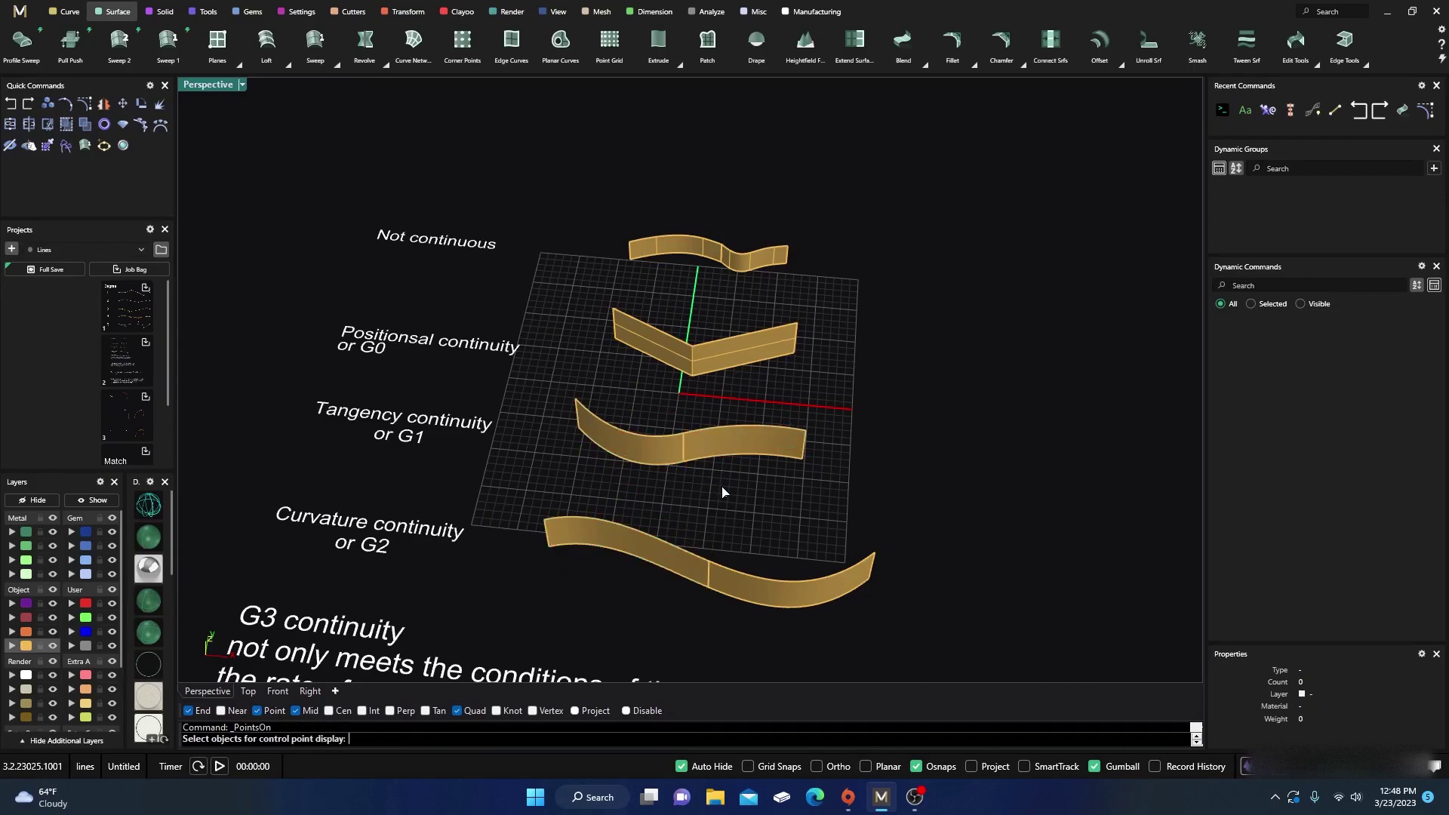
pyautogui.click(691, 443)
pyautogui.click(656, 462)
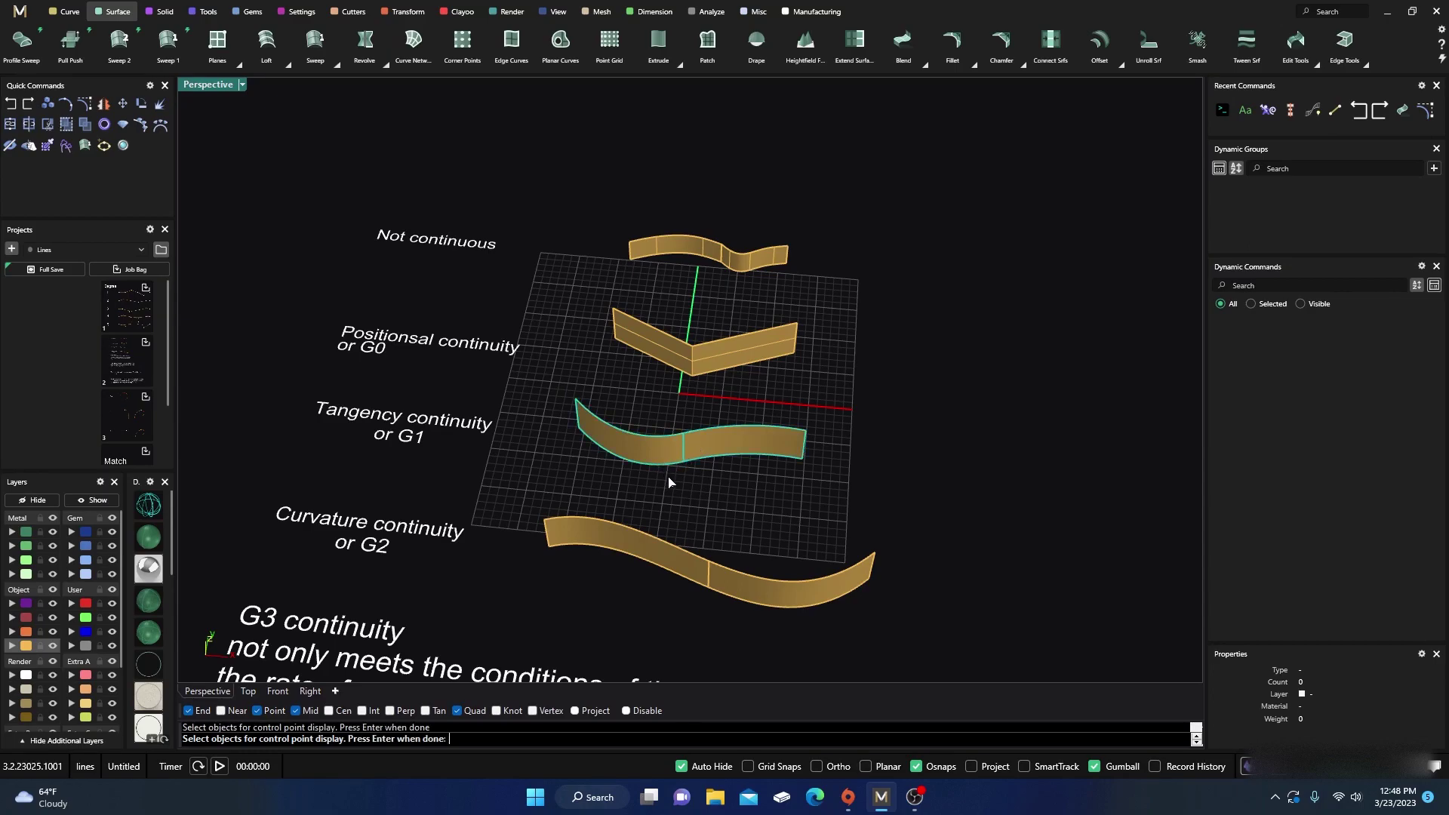
pyautogui.press('Return')
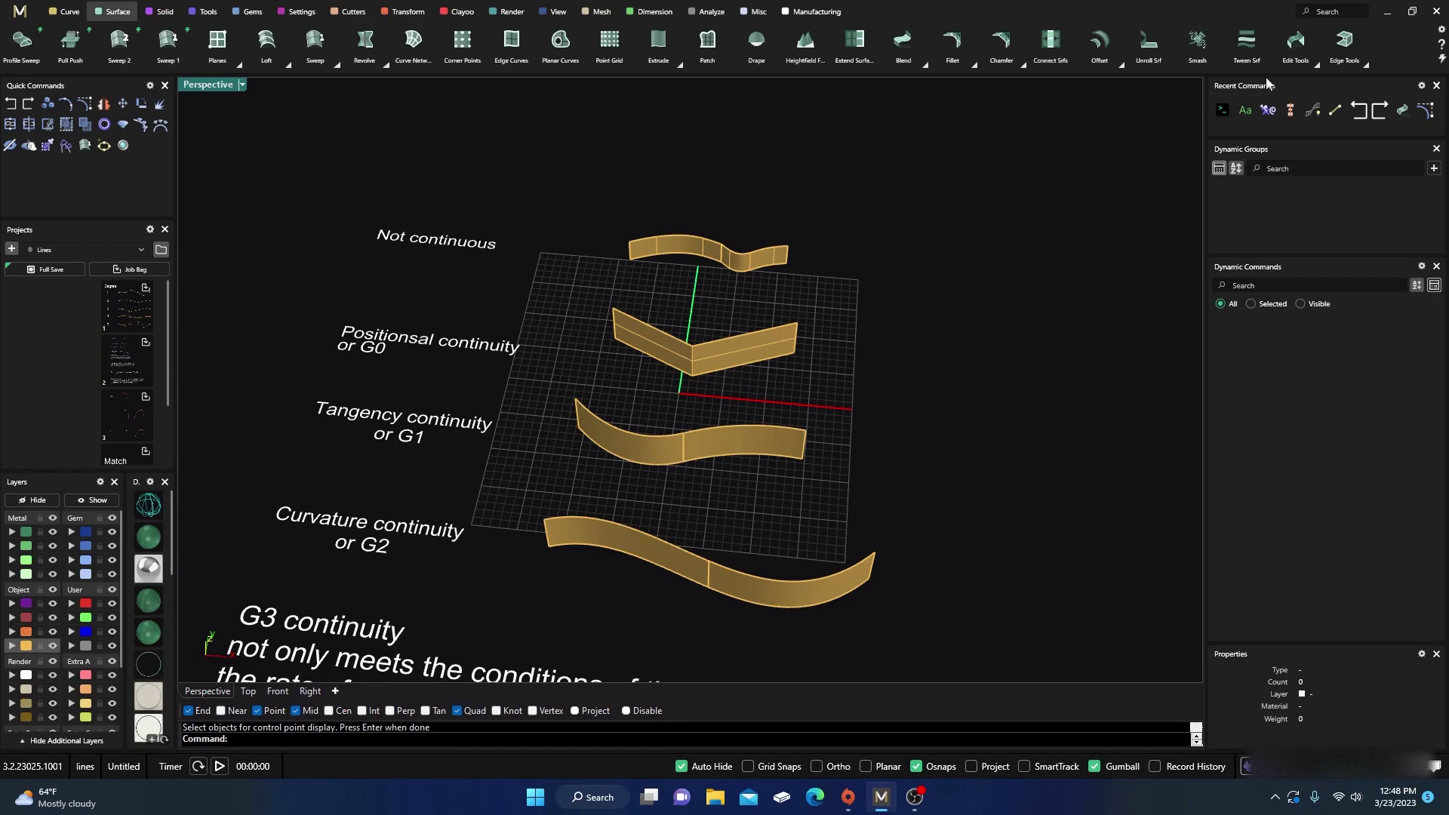
# Step: Merge the two halves of the G1 tangency surface into a single surface
pyautogui.click(1314, 62)
pyautogui.click(786, 90)
pyautogui.click(703, 455)
pyautogui.click(640, 461)
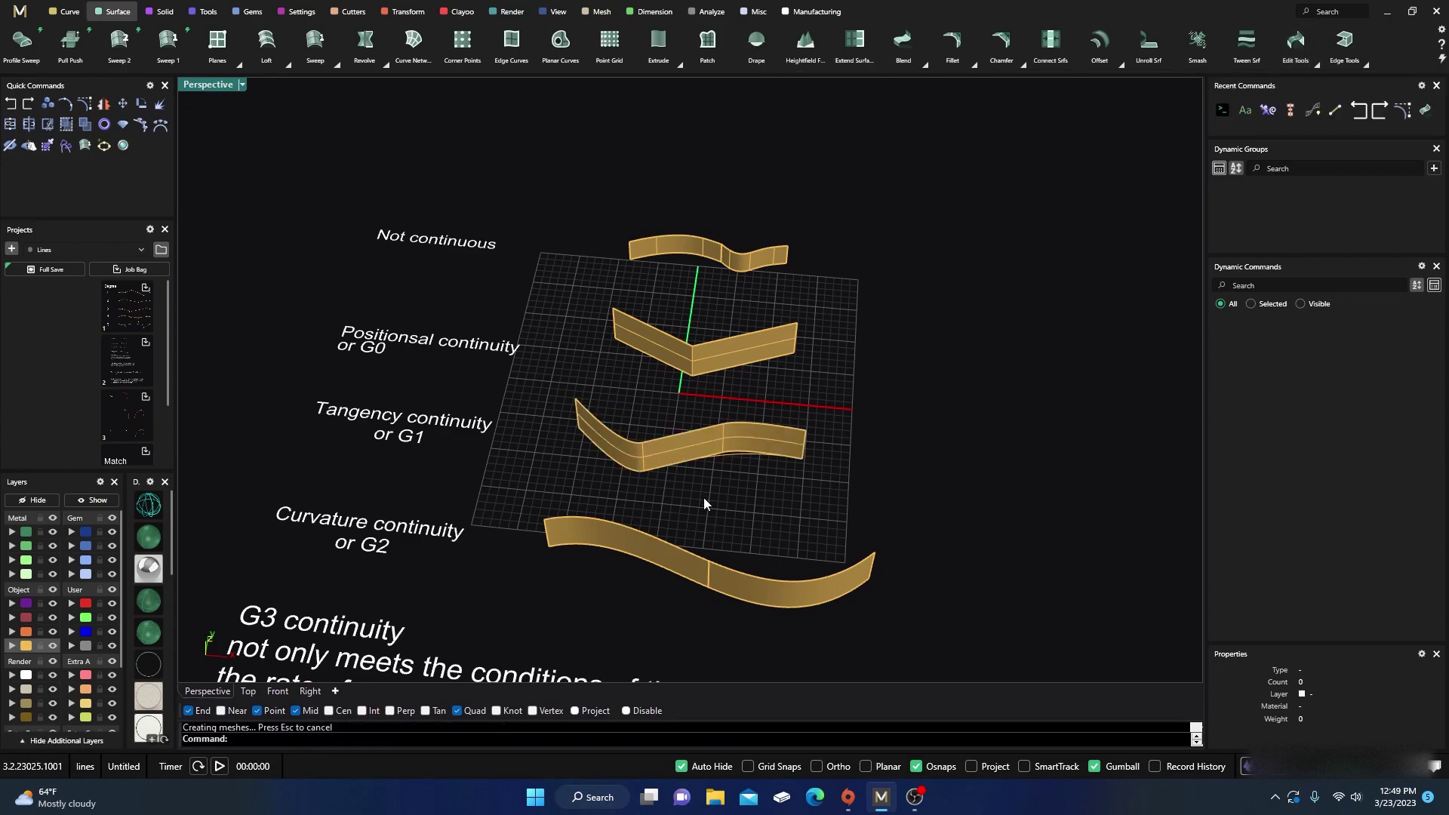
# Step: Examine the merged G1 surface's shape and compare it with the neighbouring G0 and G2 surfaces
pyautogui.scroll(4, 687, 472)
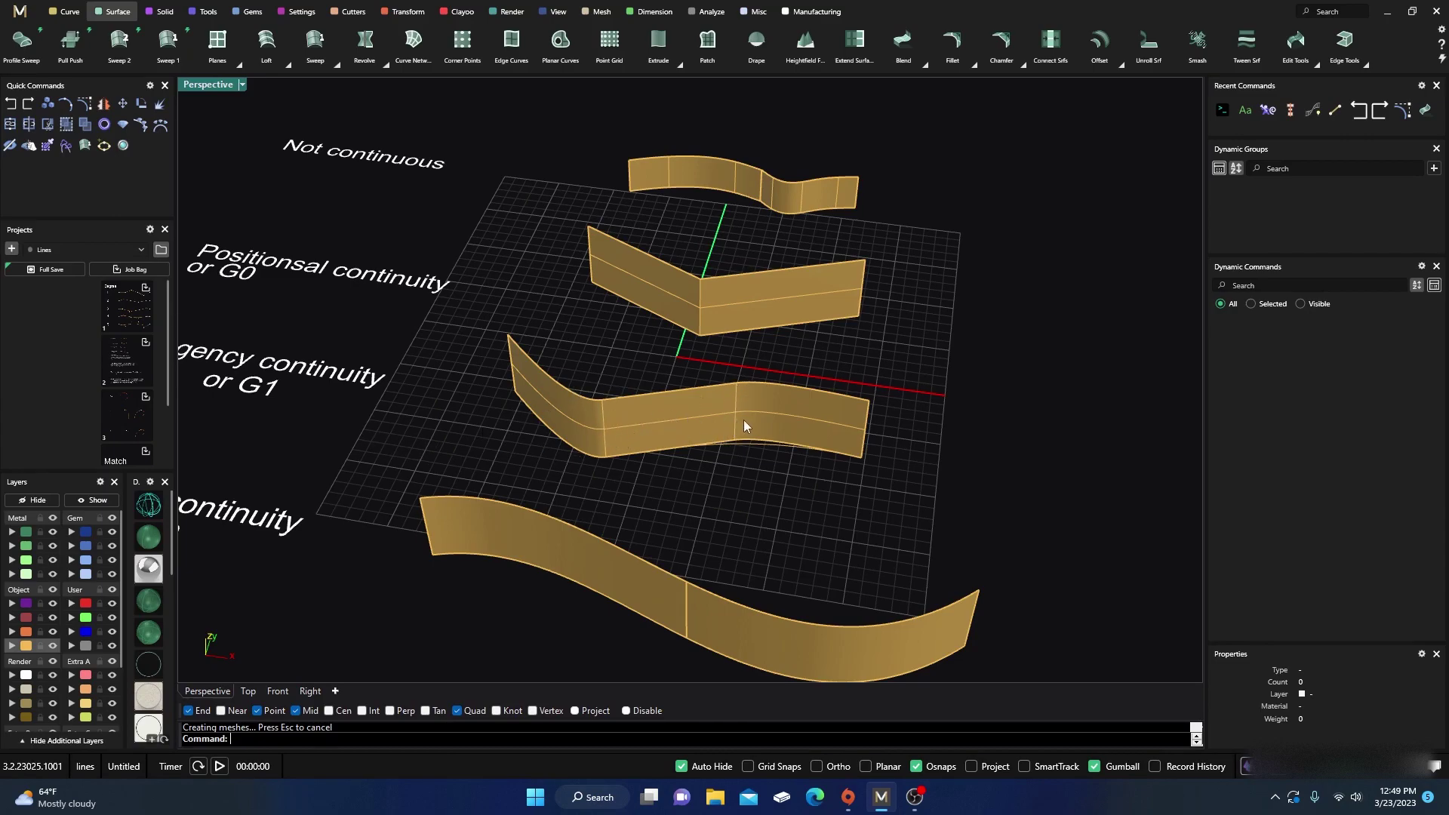
pyautogui.moveTo(744, 419); pyautogui.dragTo(749, 427, button='right')
pyautogui.scroll(-2, 841, 410)
pyautogui.moveTo(841, 410); pyautogui.dragTo(732, 491, button='right')
pyautogui.scroll(-2, 727, 444)
pyautogui.scroll(-4, 725, 418)
pyautogui.scroll(4, 736, 492)
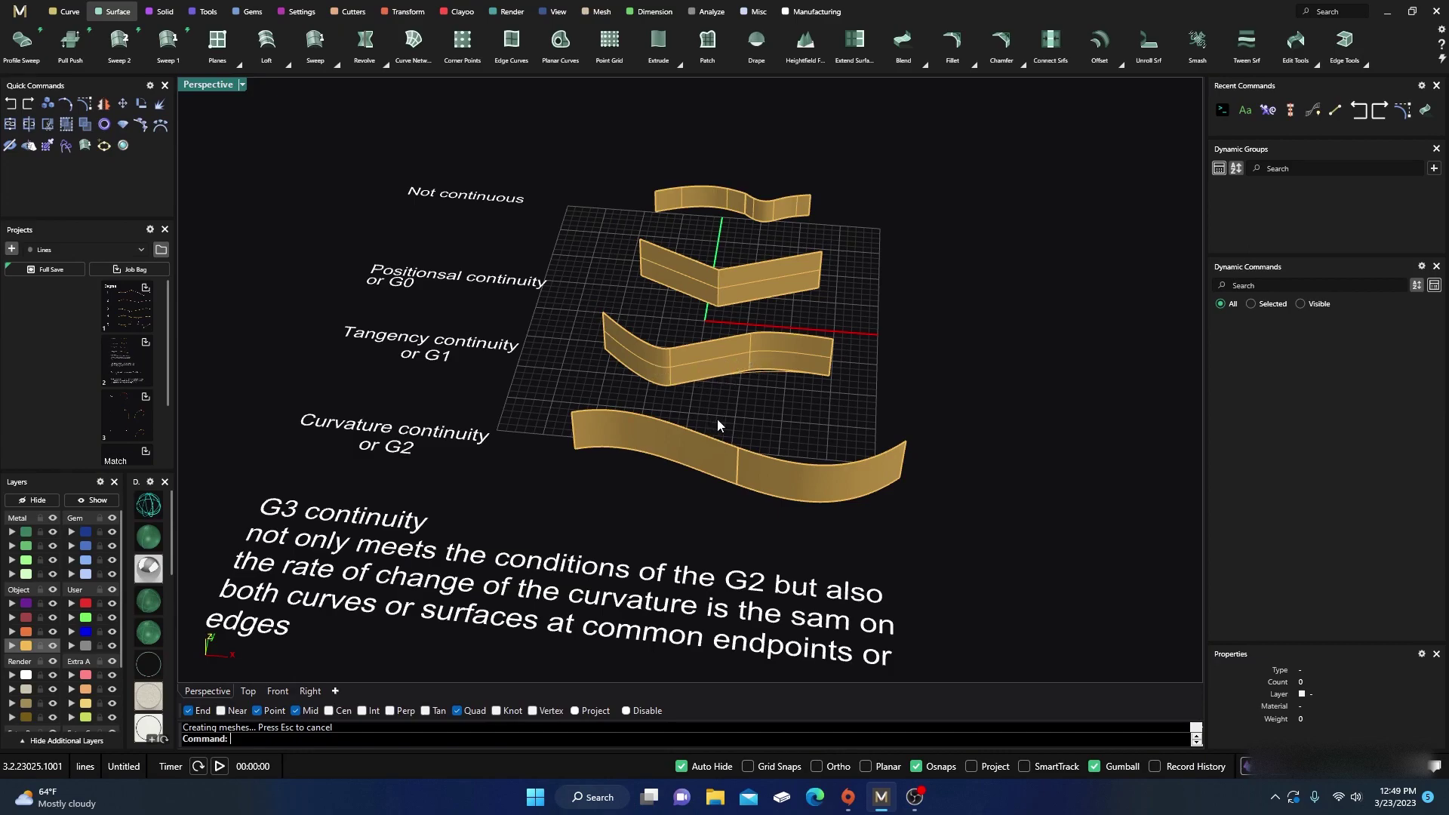
pyautogui.scroll(2, 722, 513)
# Step: Repeat the surface merge on the two halves of the G2 curvature surface
pyautogui.rightClick(717, 508)
pyautogui.click(785, 464)
pyautogui.click(727, 443)
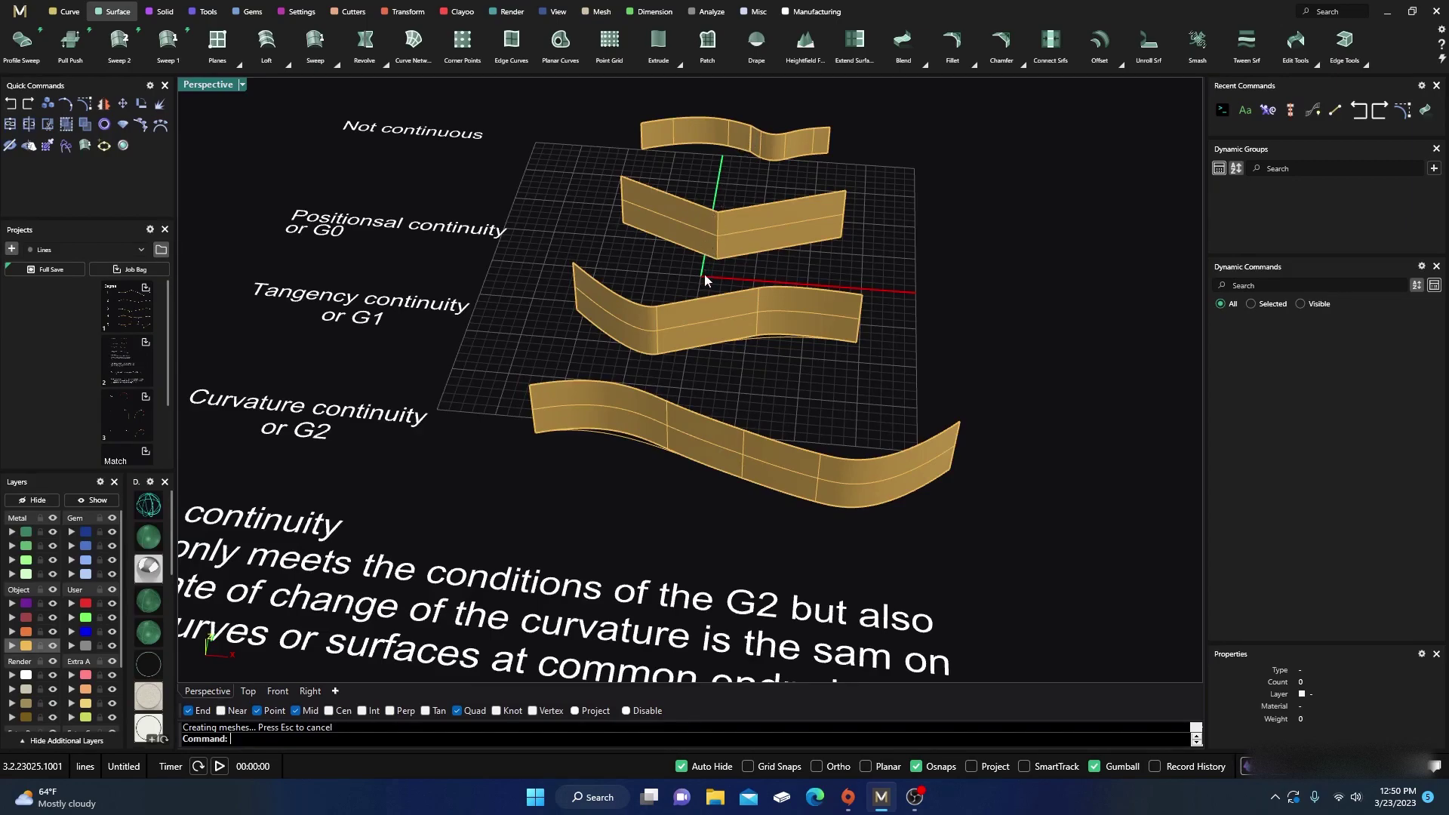
# Step: Compare the shapes of the merged G0, G1 and G2 surfaces with the non-continuous example from several views
pyautogui.scroll(-4, 705, 274)
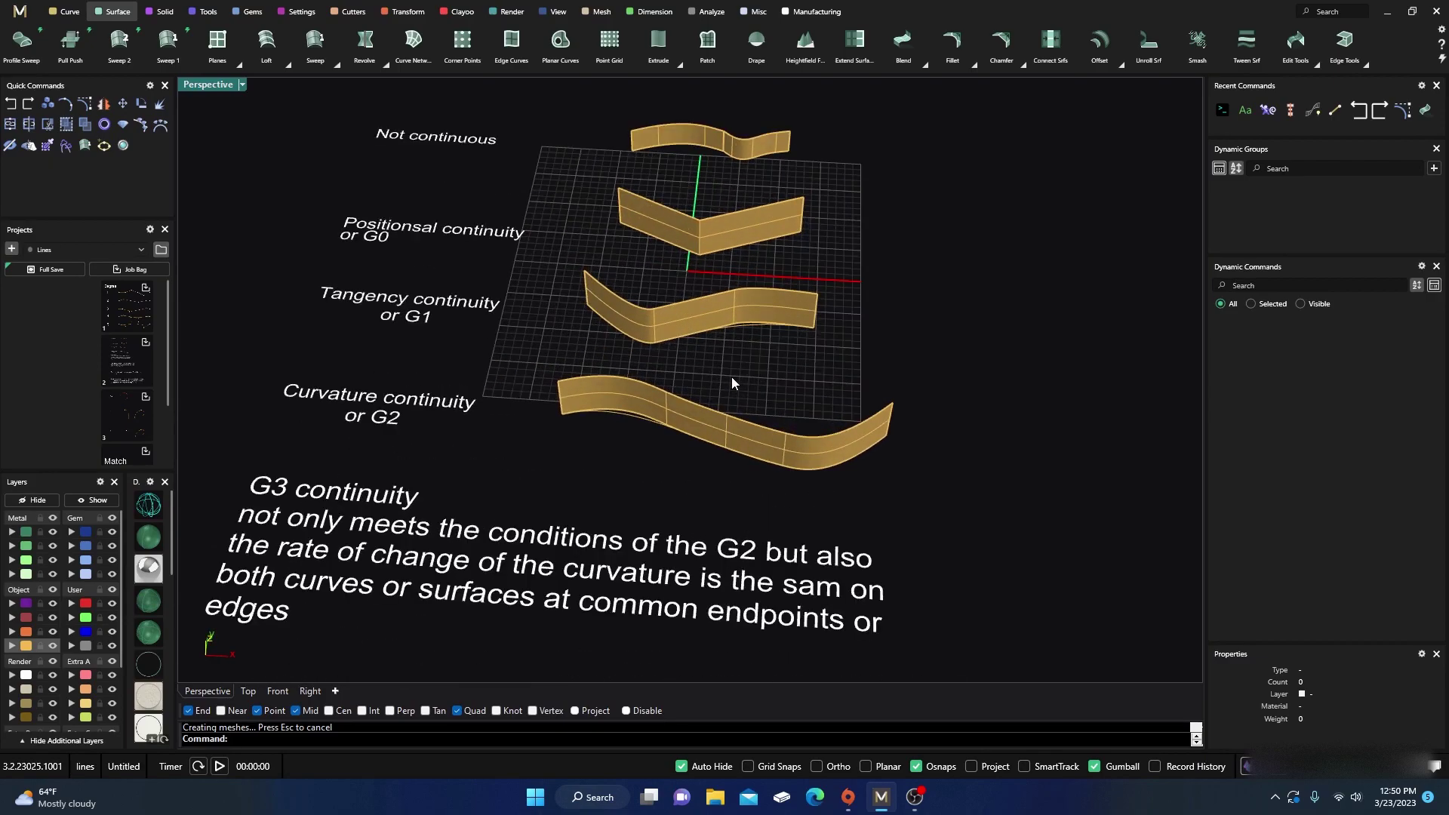
pyautogui.scroll(-2, 738, 419)
pyautogui.scroll(-2, 754, 357)
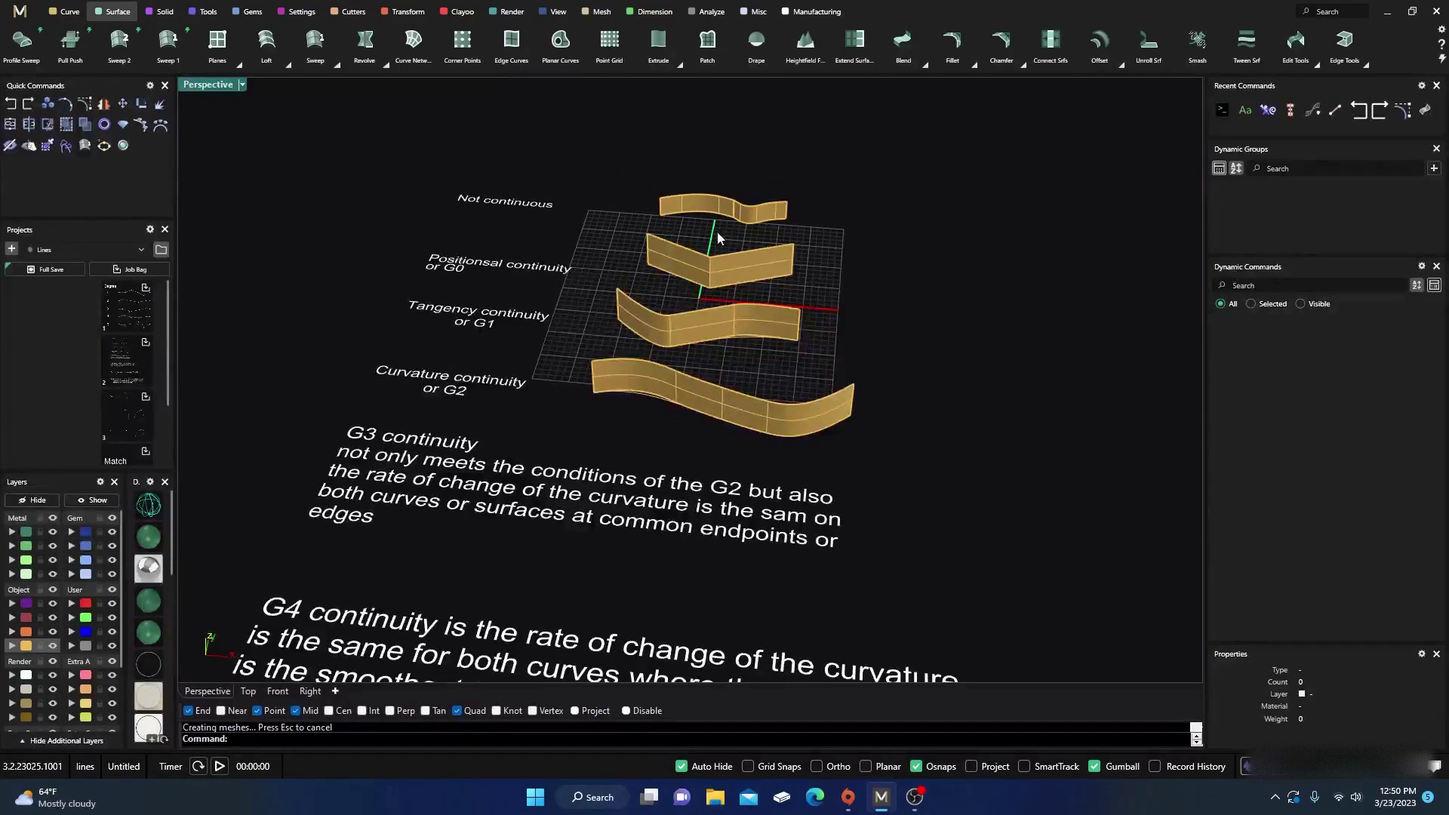
pyautogui.scroll(3, 718, 238)
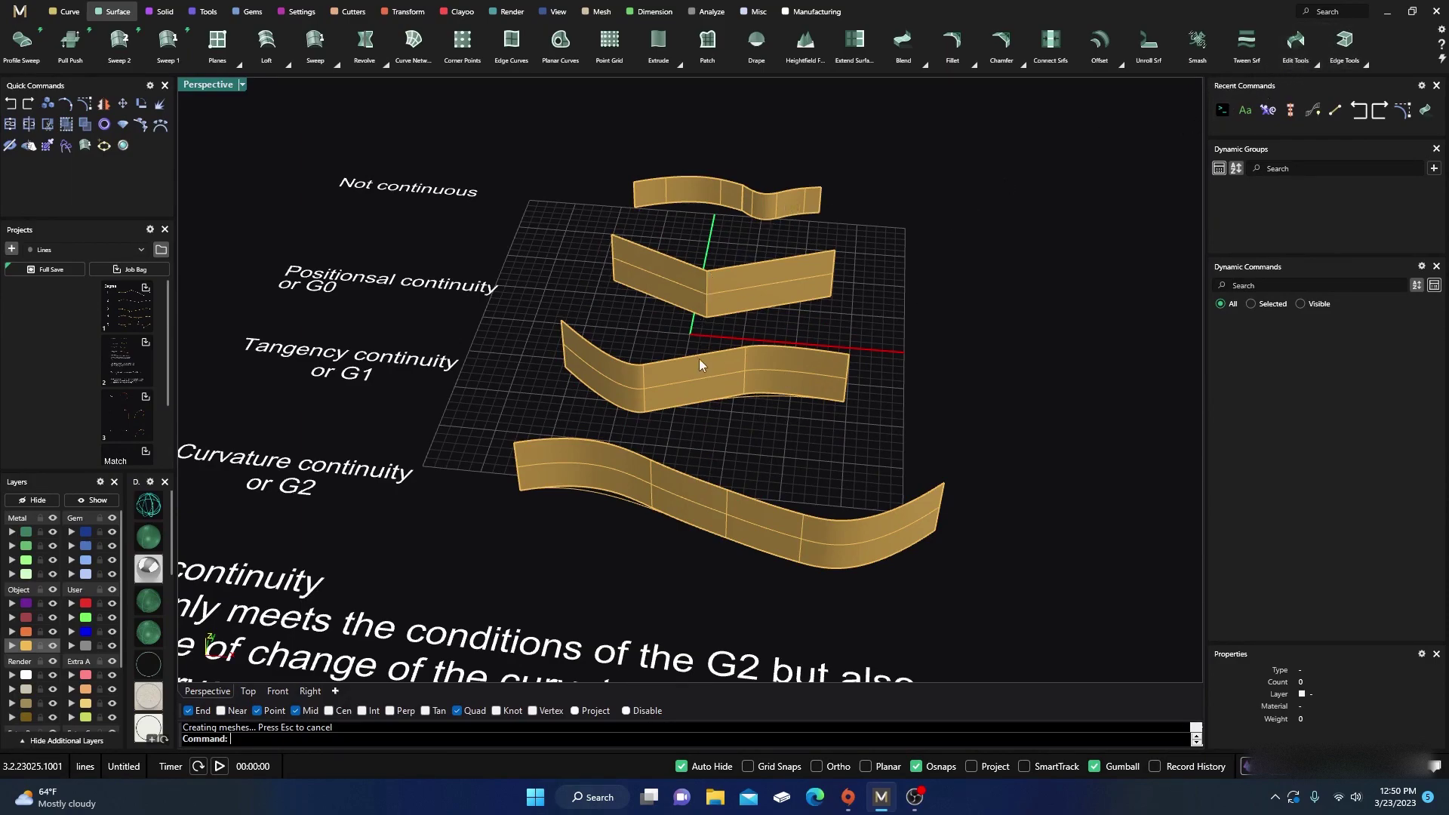
pyautogui.scroll(2, 699, 360)
pyautogui.scroll(-4, 699, 360)
pyautogui.moveTo(712, 388); pyautogui.dragTo(734, 440, button='right')
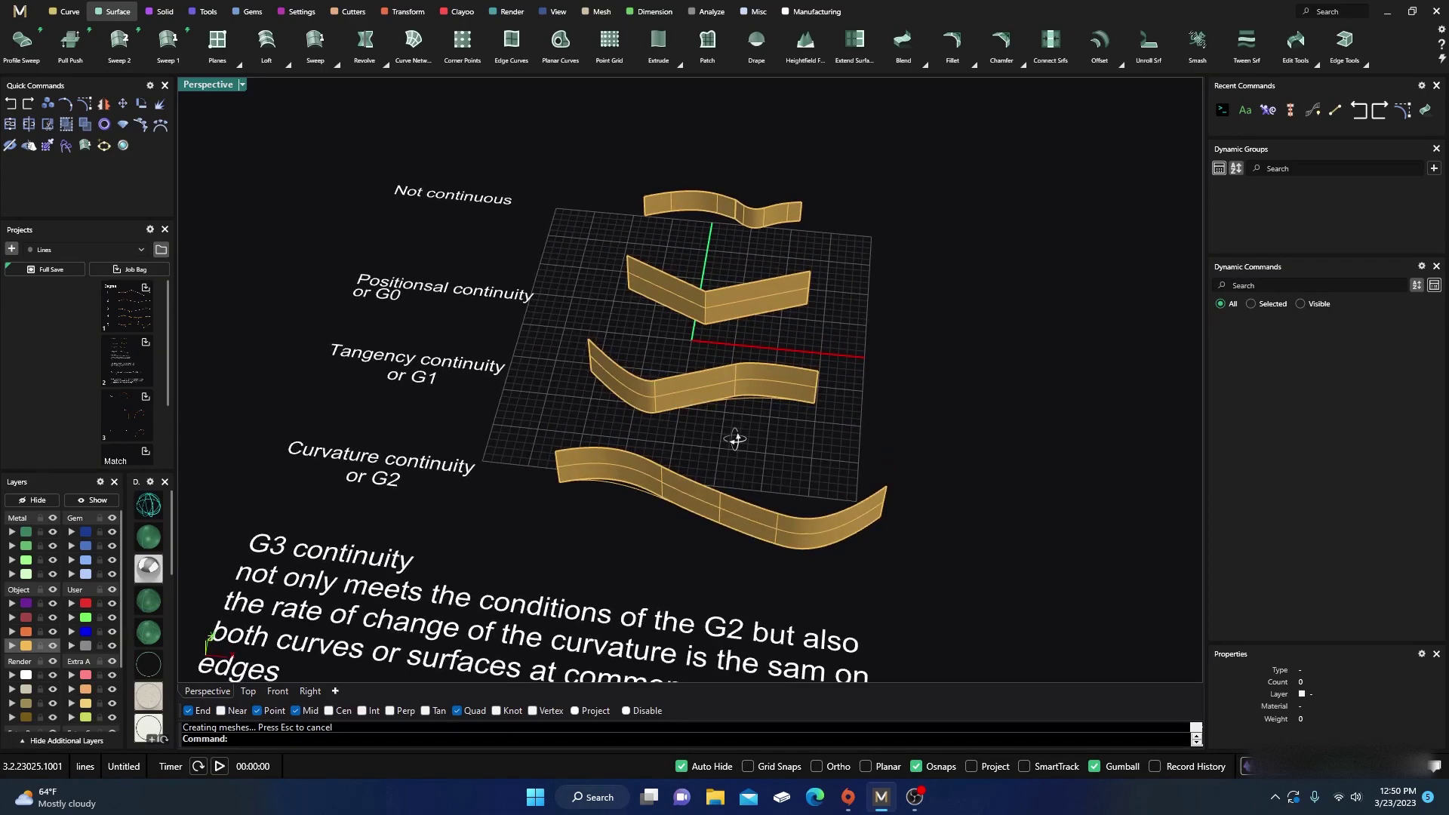
pyautogui.scroll(2, 735, 438)
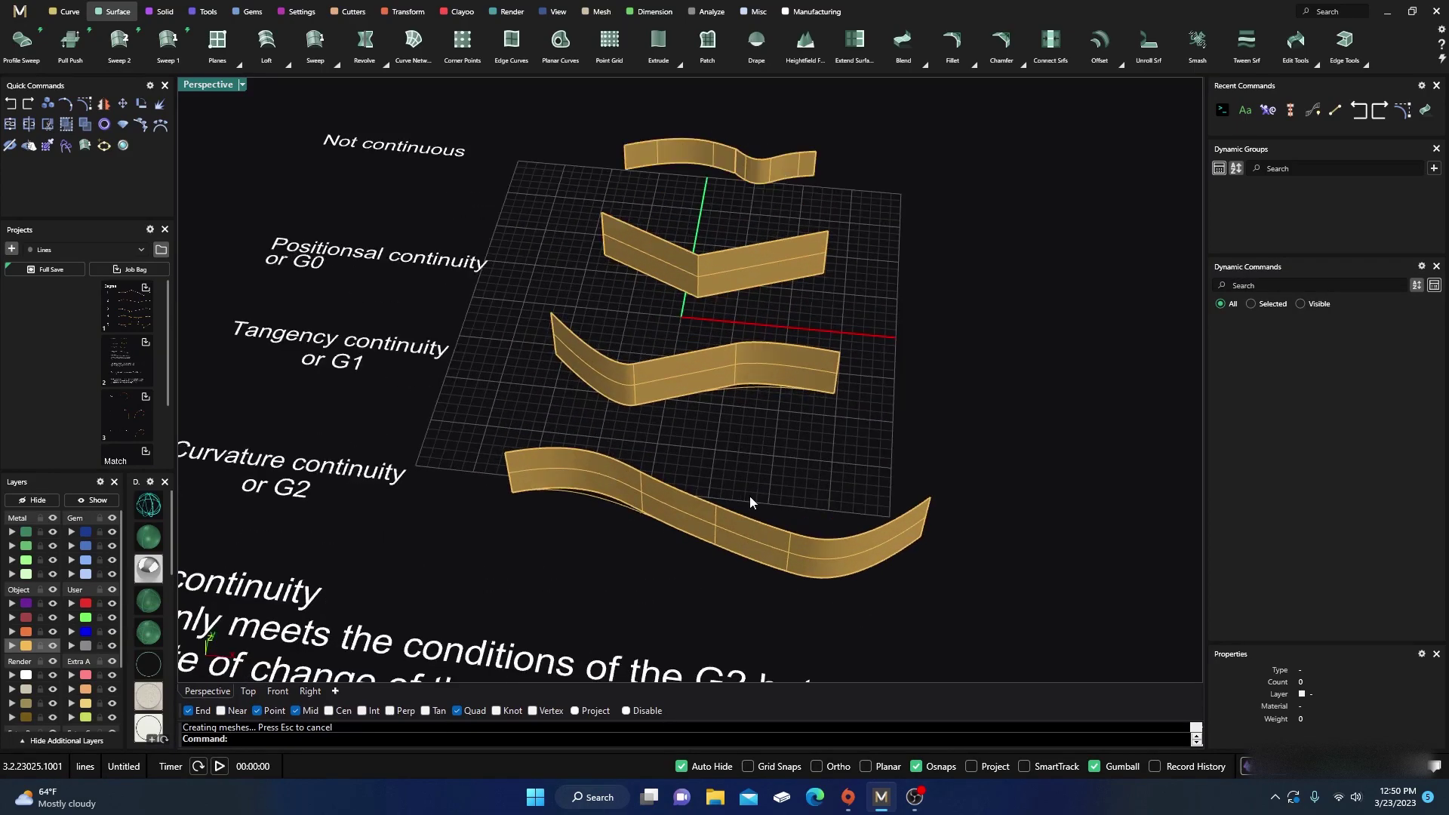